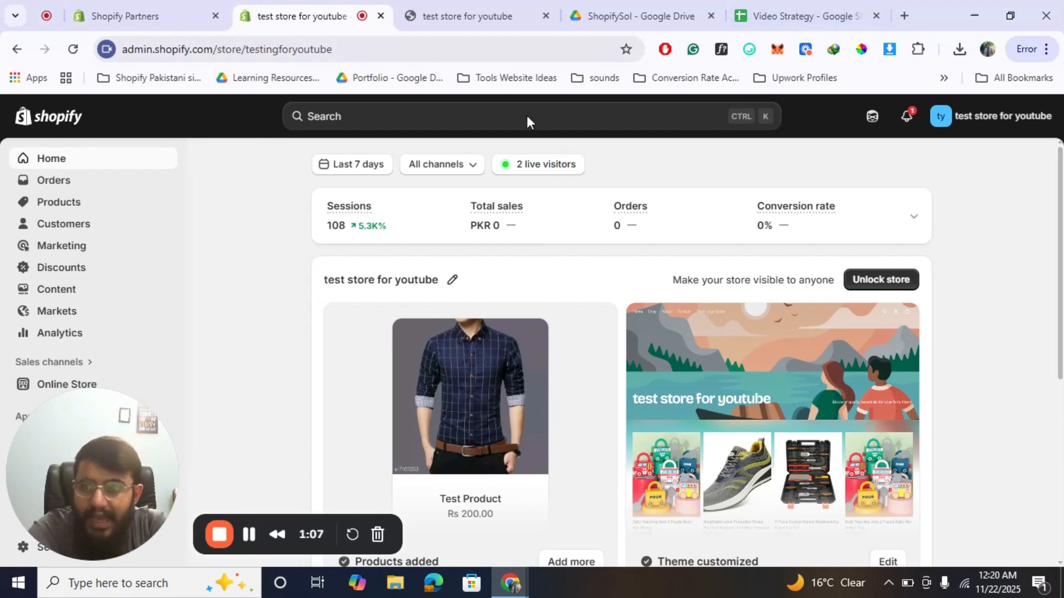
Go to the store's gift cards section and start creating a new gift card.
{"action": "left_click", "coordinate": [55, 204]}
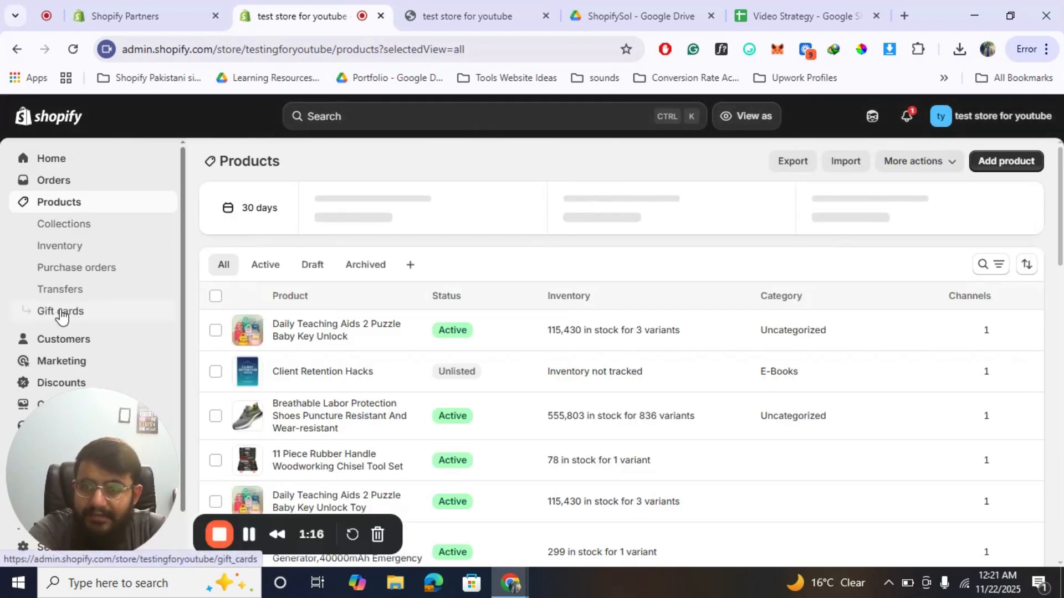
{"action": "left_click", "coordinate": [61, 313]}
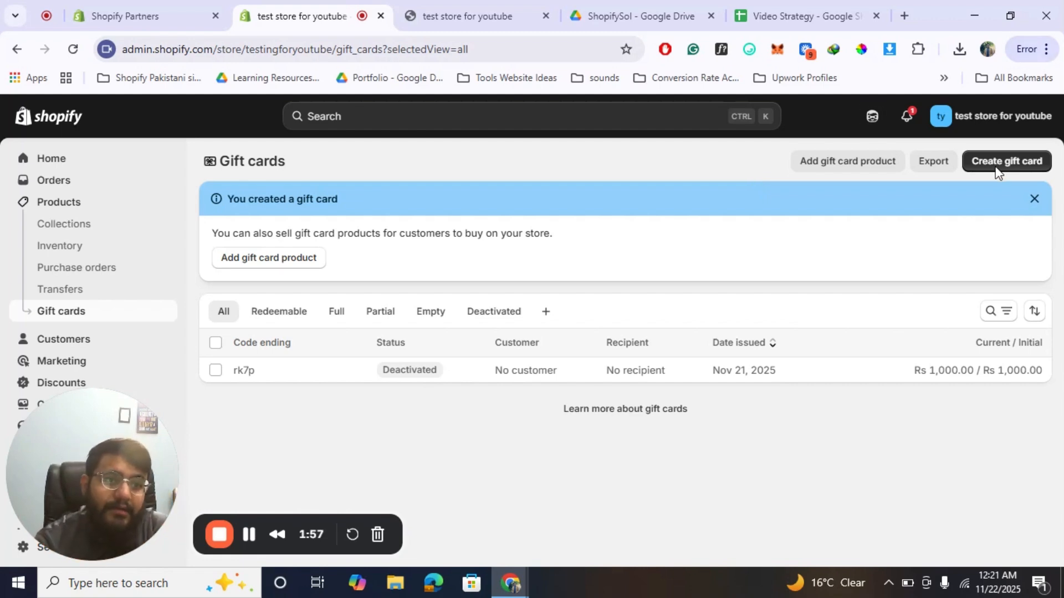
{"action": "left_click", "coordinate": [1032, 173]}
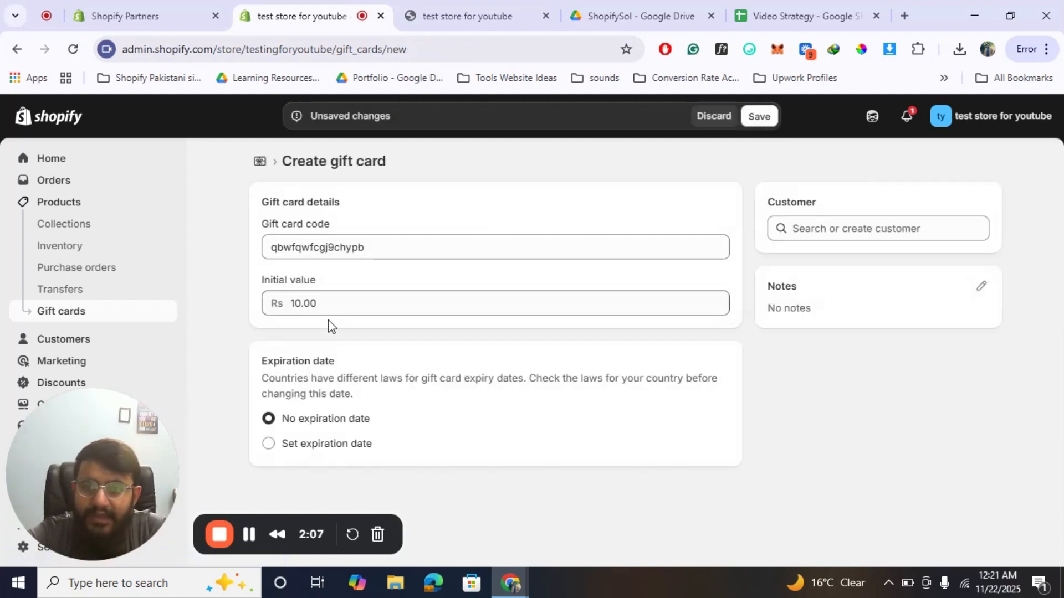
Set the gift card's initial value to Rs 1500, keeping the generated gift card code.
{"action": "left_click", "coordinate": [370, 242]}
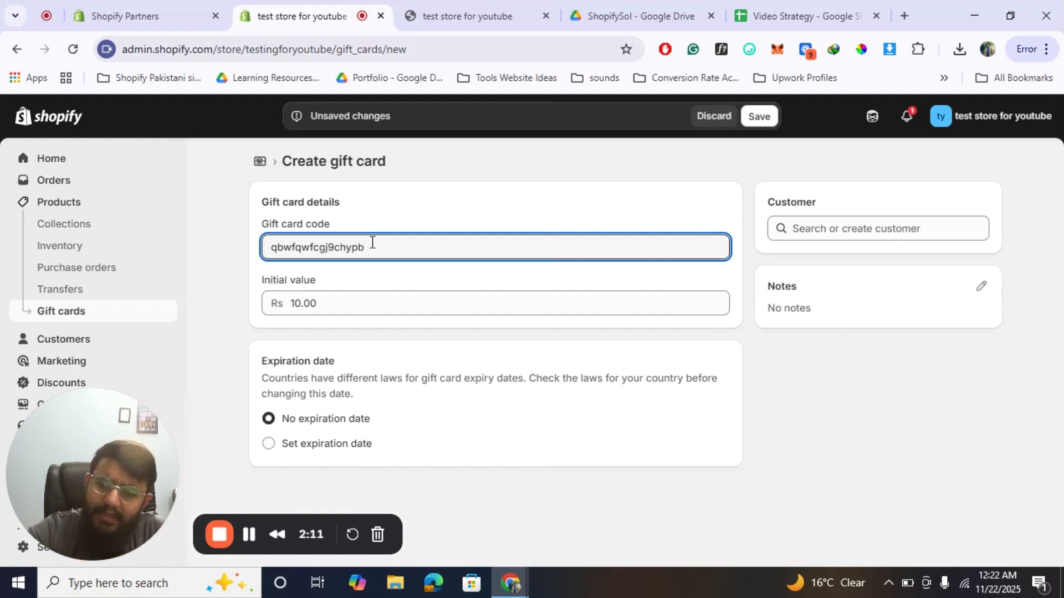
{"action": "double_click", "coordinate": [372, 242]}
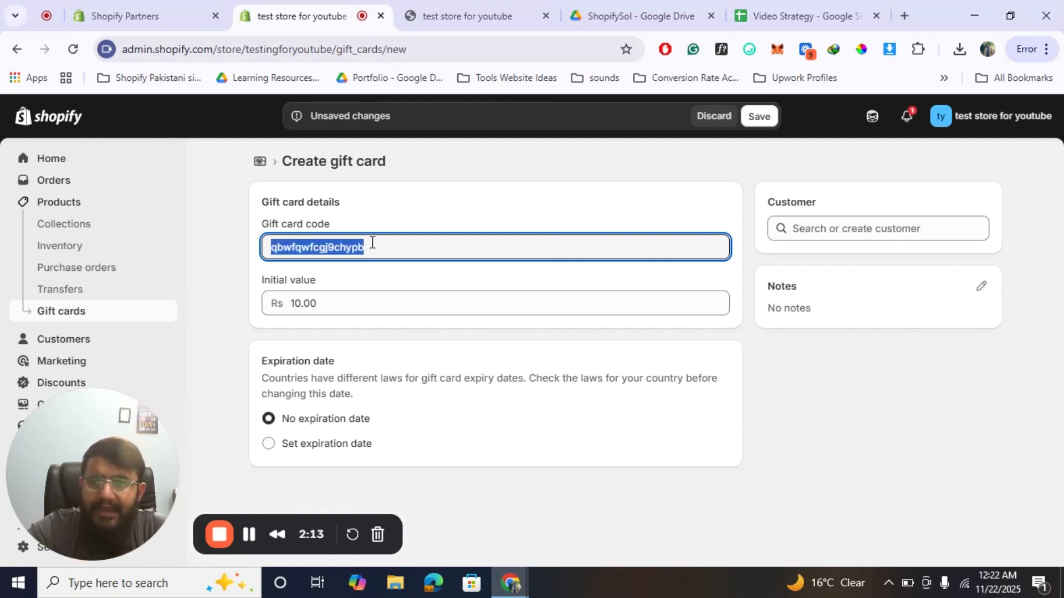
{"action": "left_click", "coordinate": [323, 300]}
{"action": "double_click", "coordinate": [324, 299]}
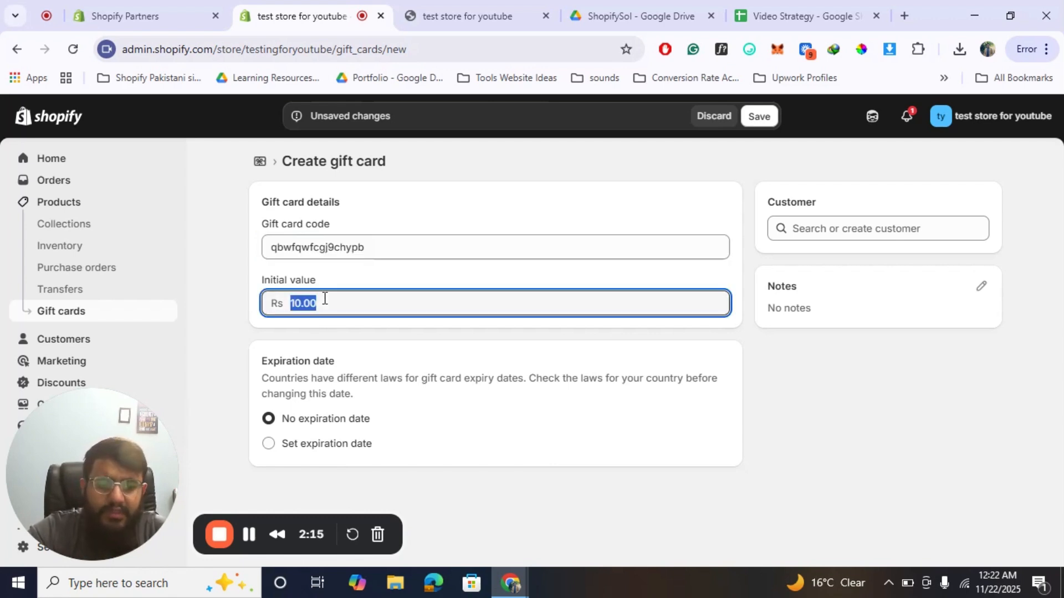
{"action": "type", "text": "1500"}
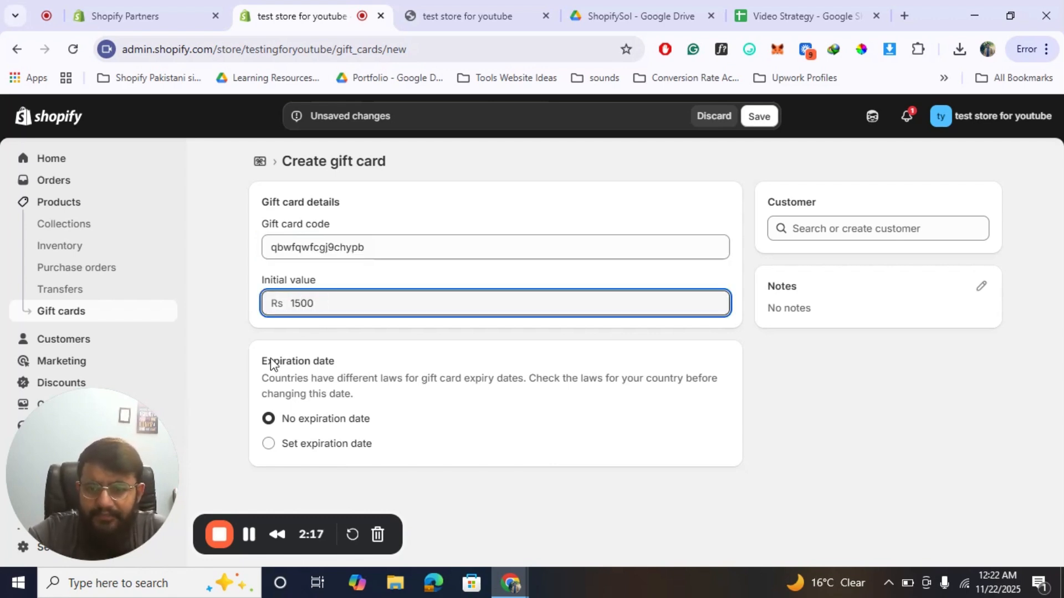
{"action": "left_click", "coordinate": [242, 373]}
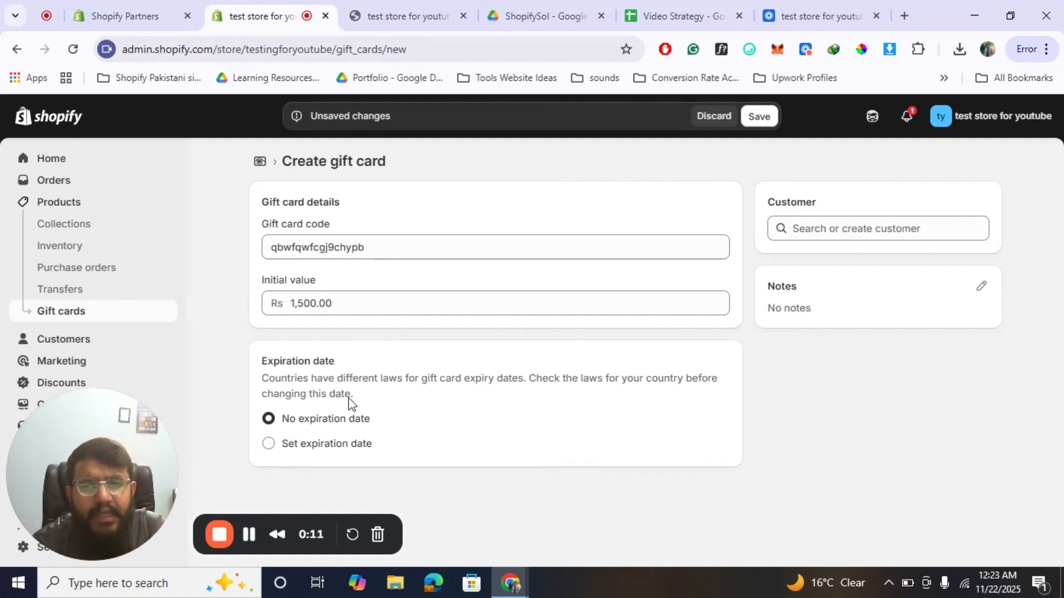
Give the gift card an expiration date of 11/22/2030 and assign it to the first existing customer.
{"action": "left_click", "coordinate": [300, 444]}
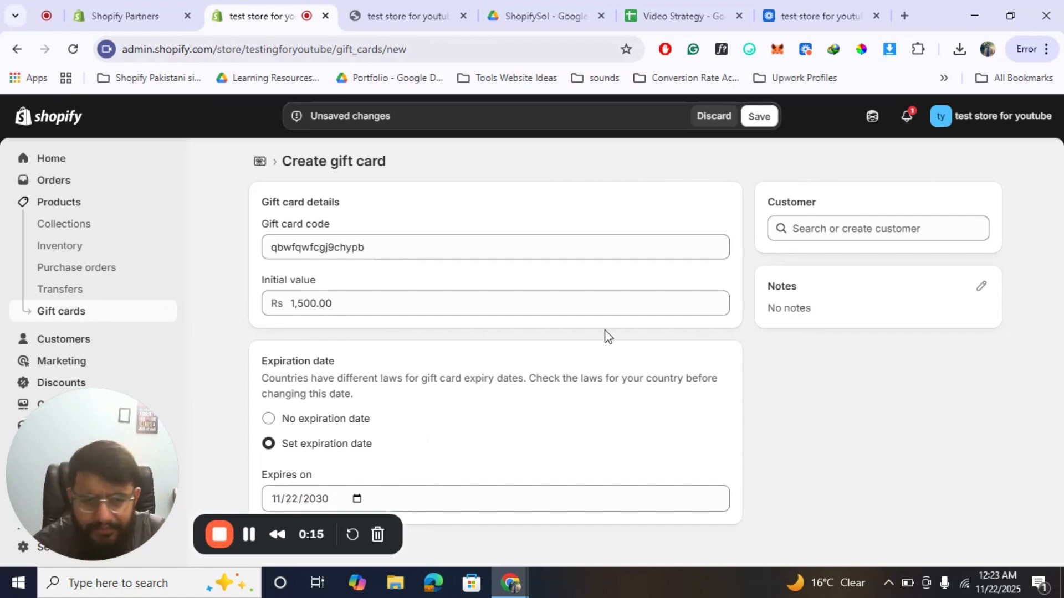
{"action": "left_click", "coordinate": [861, 230]}
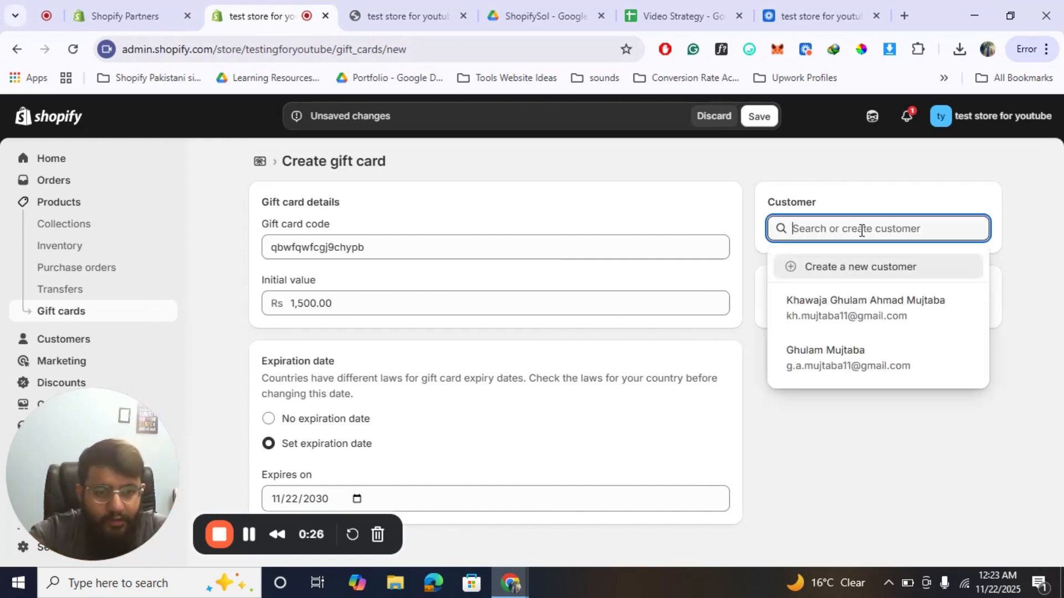
{"action": "left_click", "coordinate": [867, 316]}
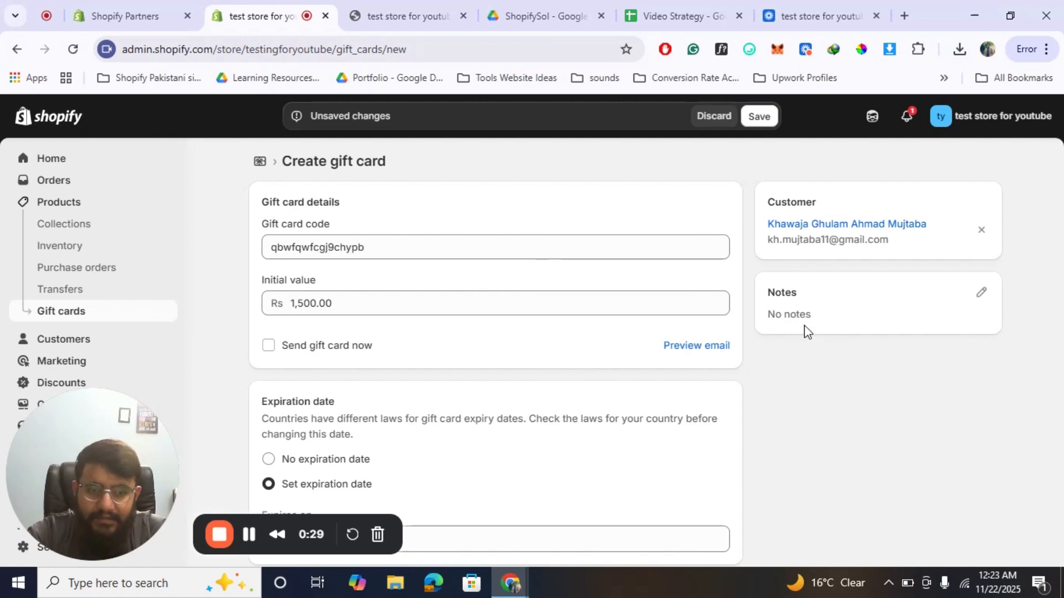
Add the gift card note "Hello, thanks for your loyalty. Here's a gift card for you. You can redeem the discount by entering the code at checkout".
{"action": "left_click", "coordinate": [981, 294]}
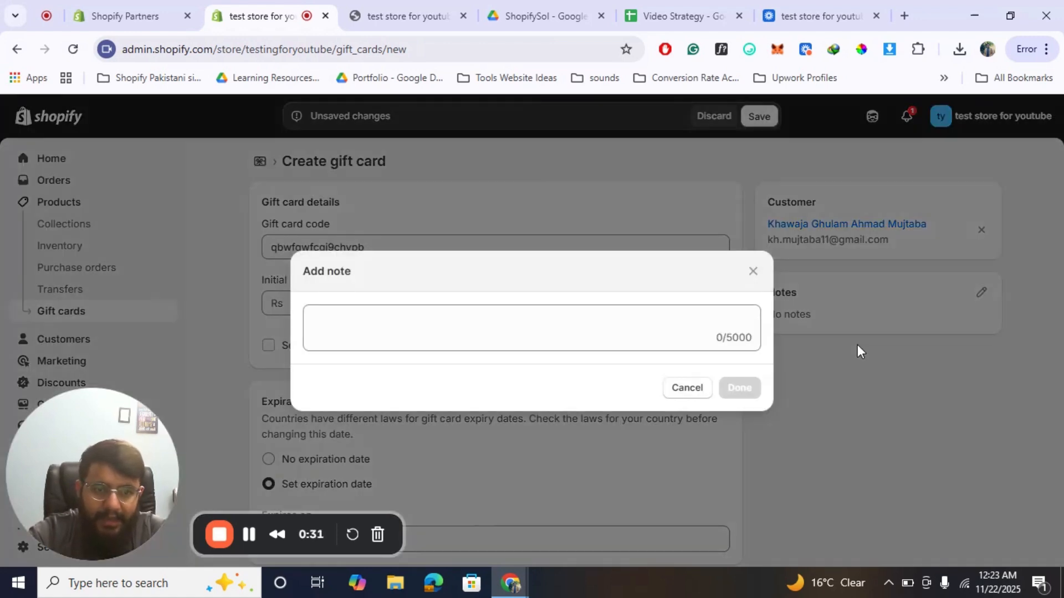
{"action": "left_click", "coordinate": [544, 333]}
{"action": "type", "text": "Hello, thanks fr"}
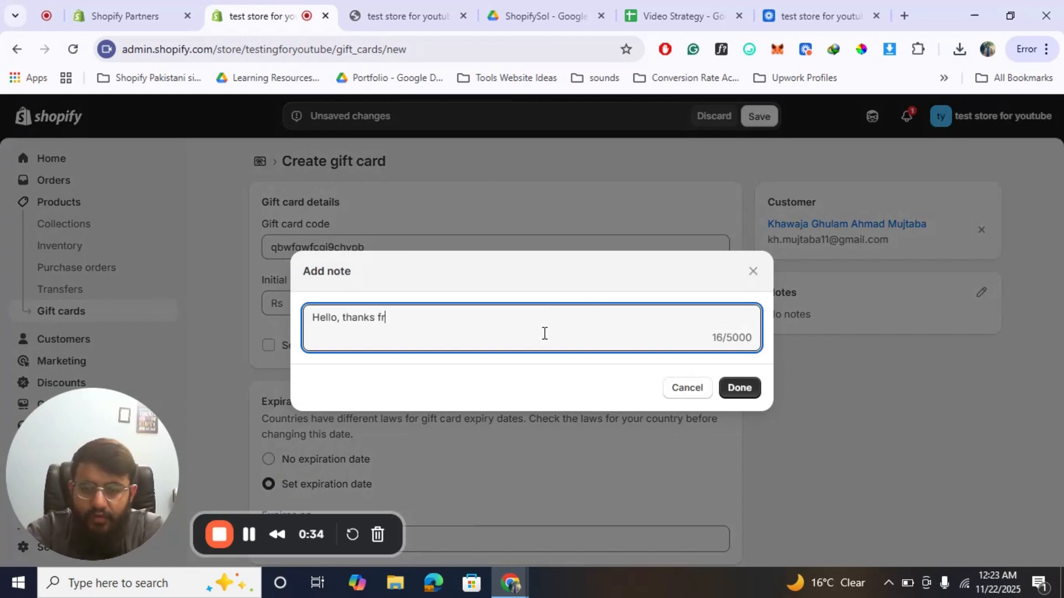
{"action": "key", "text": "BackSpace"}
{"action": "type", "text": "or yo"}
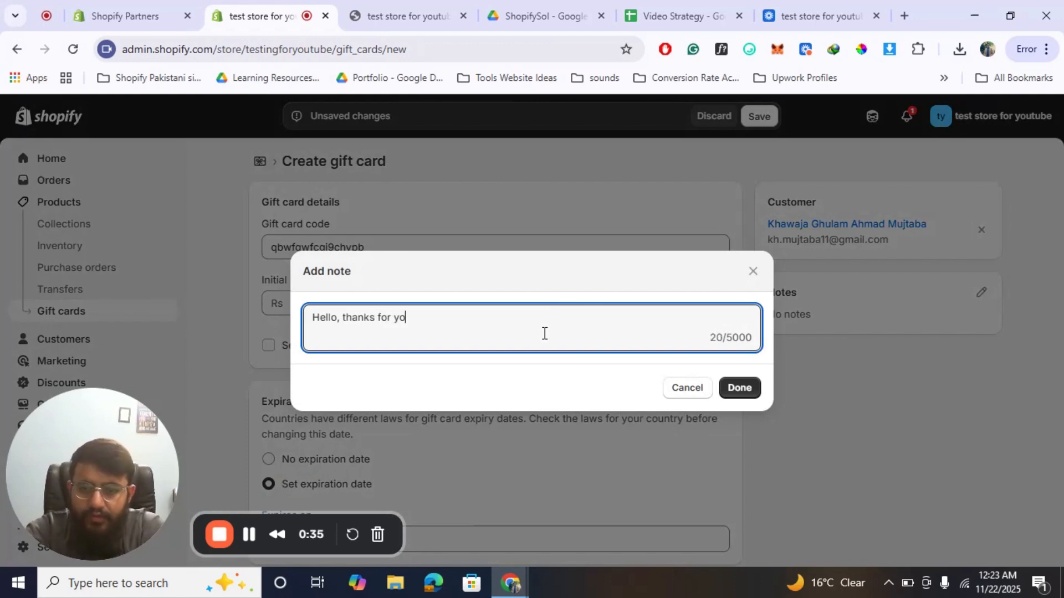
{"action": "type", "text": "ur loyalty. "}
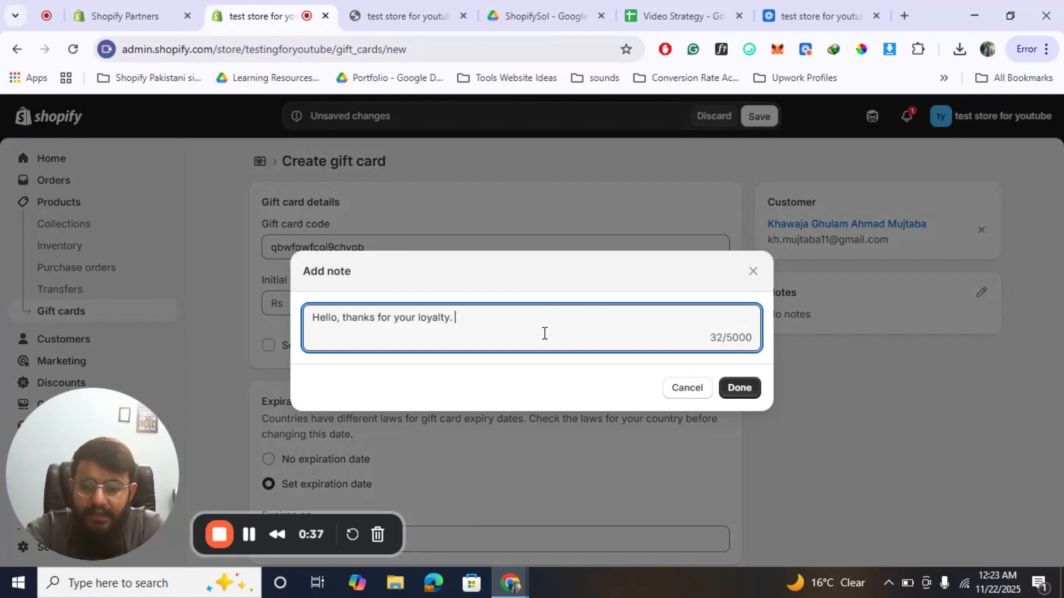
{"action": "type", "text": "Here's a "}
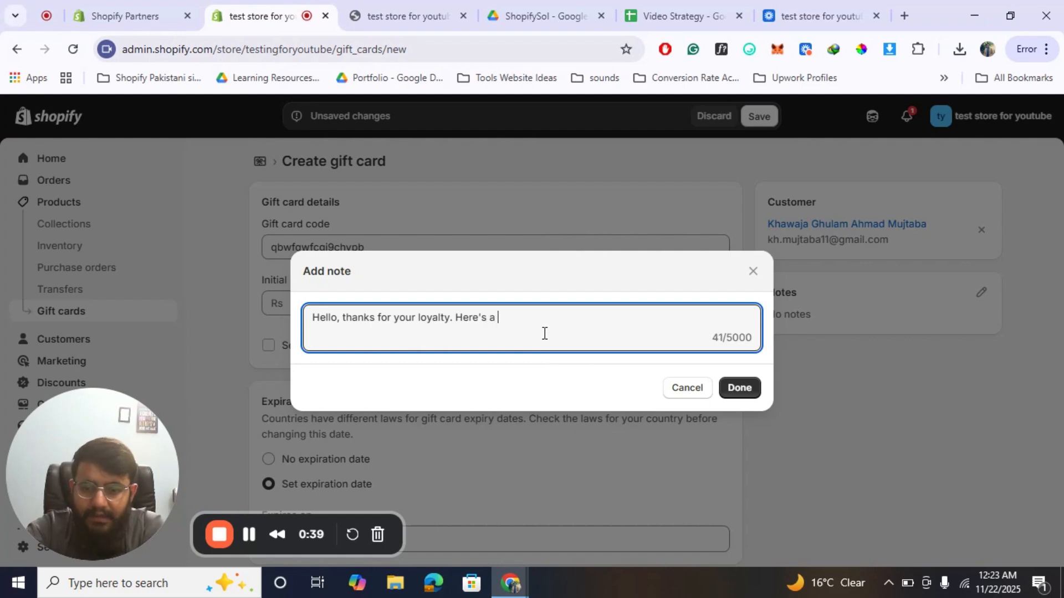
{"action": "type", "text": "gift card"}
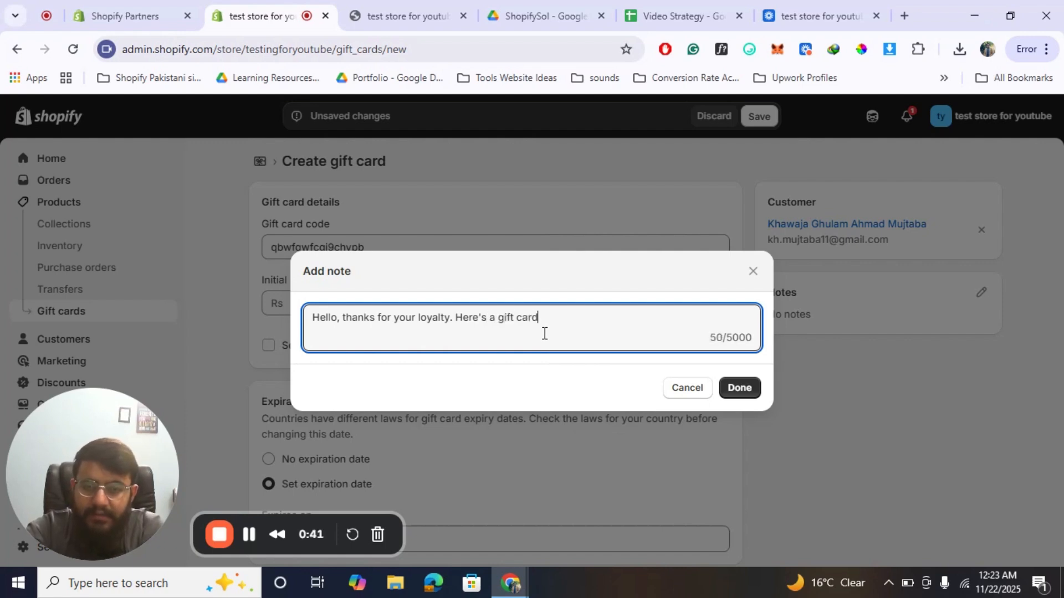
{"action": "type", "text": " for you. You "}
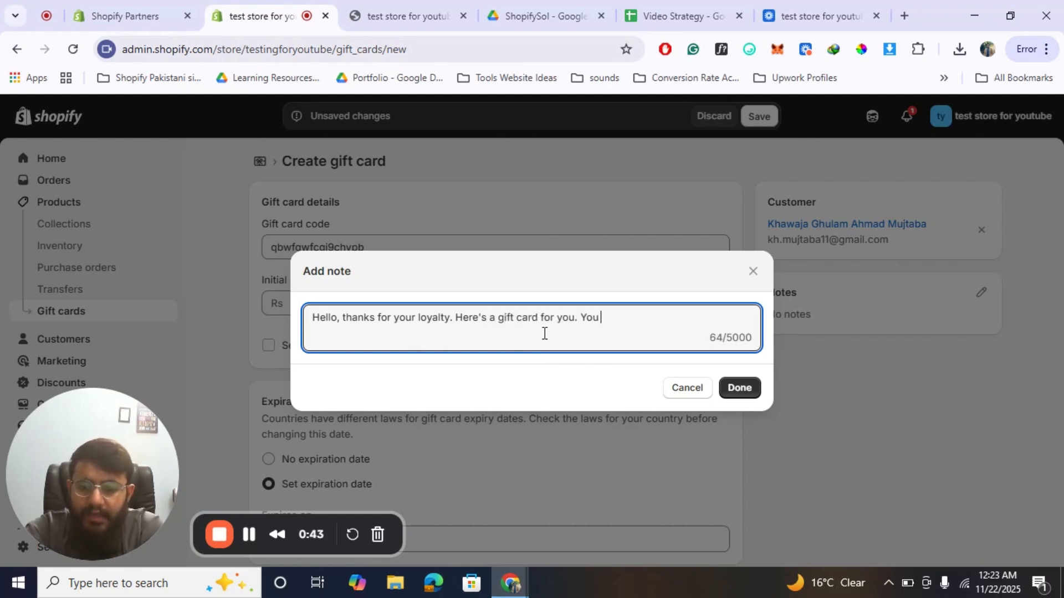
{"action": "type", "text": "can redeem t"}
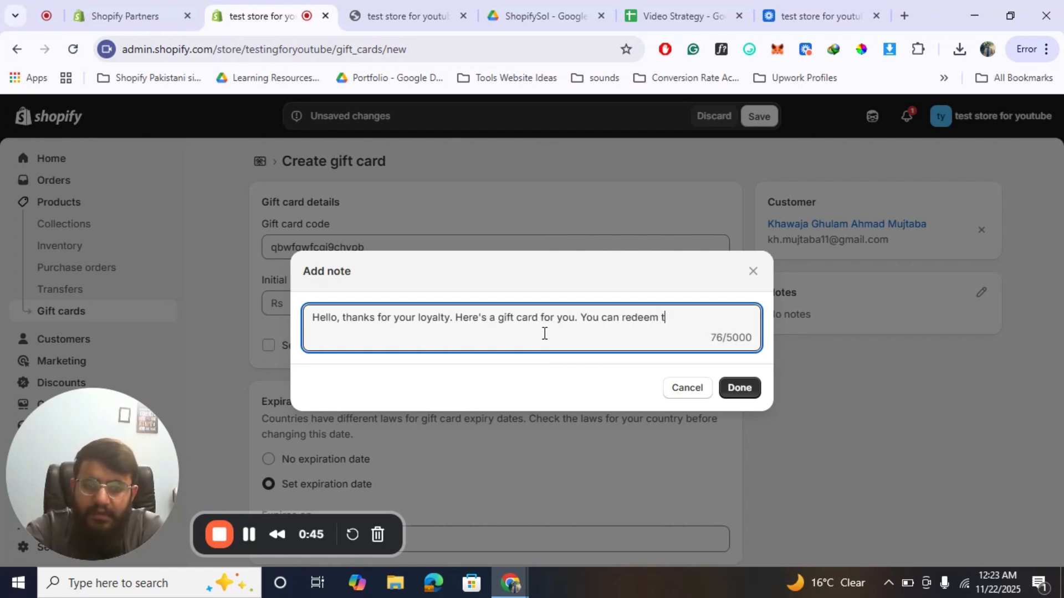
{"action": "type", "text": "he discount bu"}
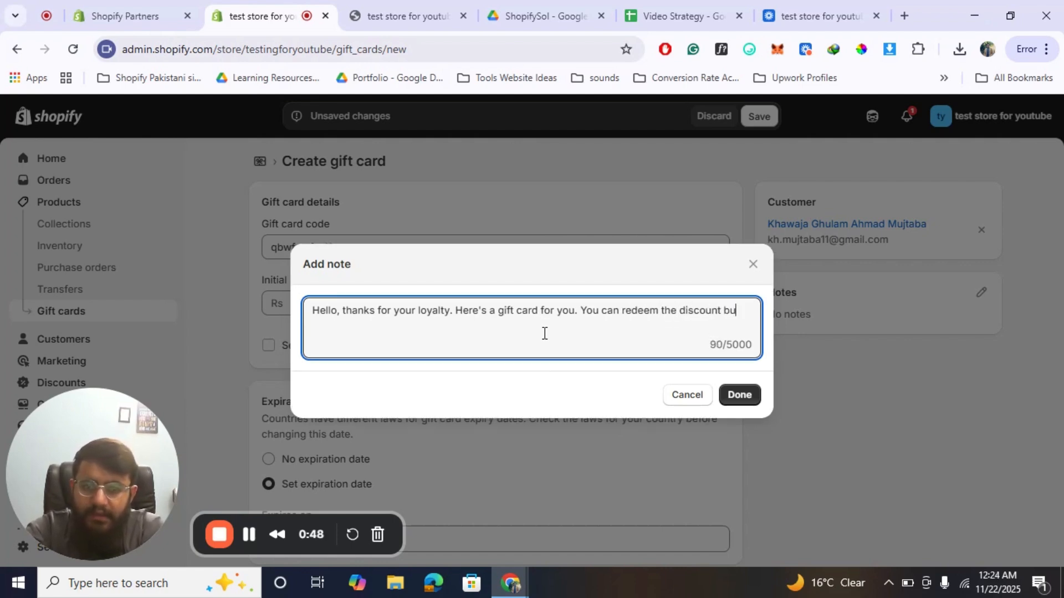
{"action": "key", "text": "BackSpace"}
{"action": "type", "text": "y enteri"}
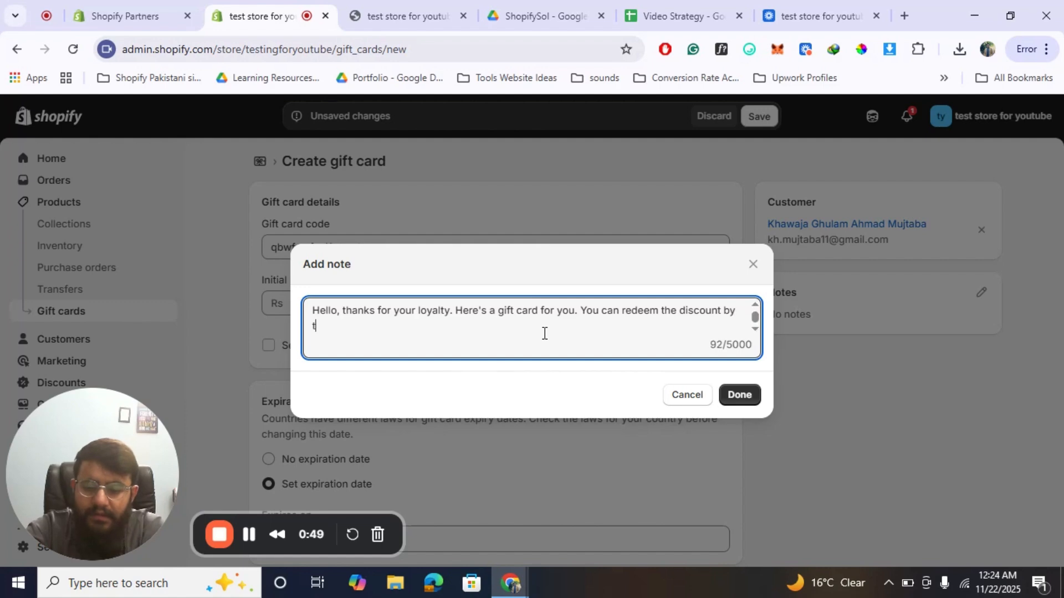
{"action": "type", "text": "ng the coe"}
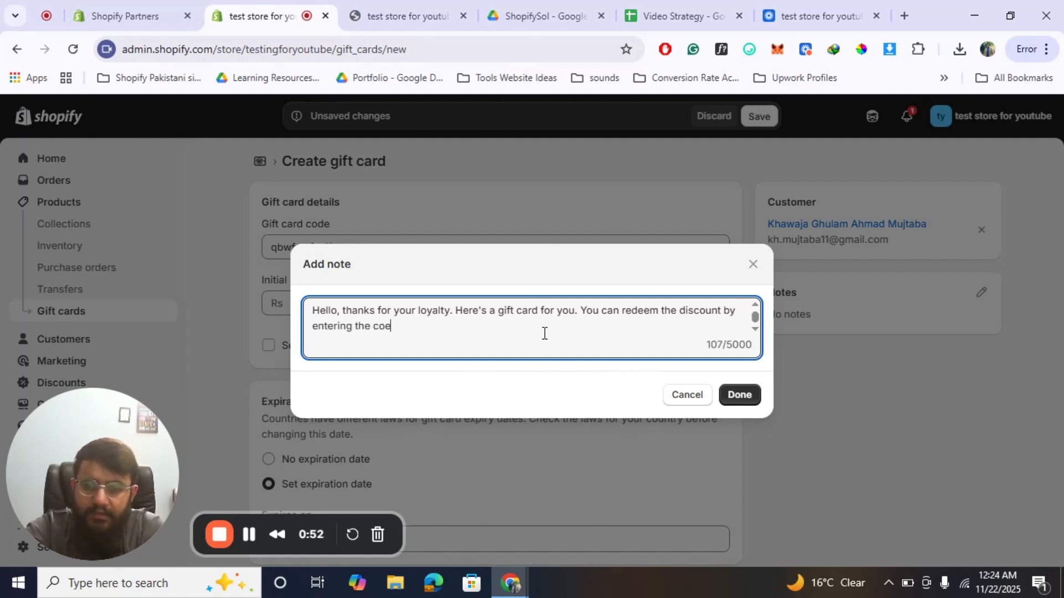
{"action": "key", "text": "BackSpace"}
{"action": "type", "text": "de at checkout"}
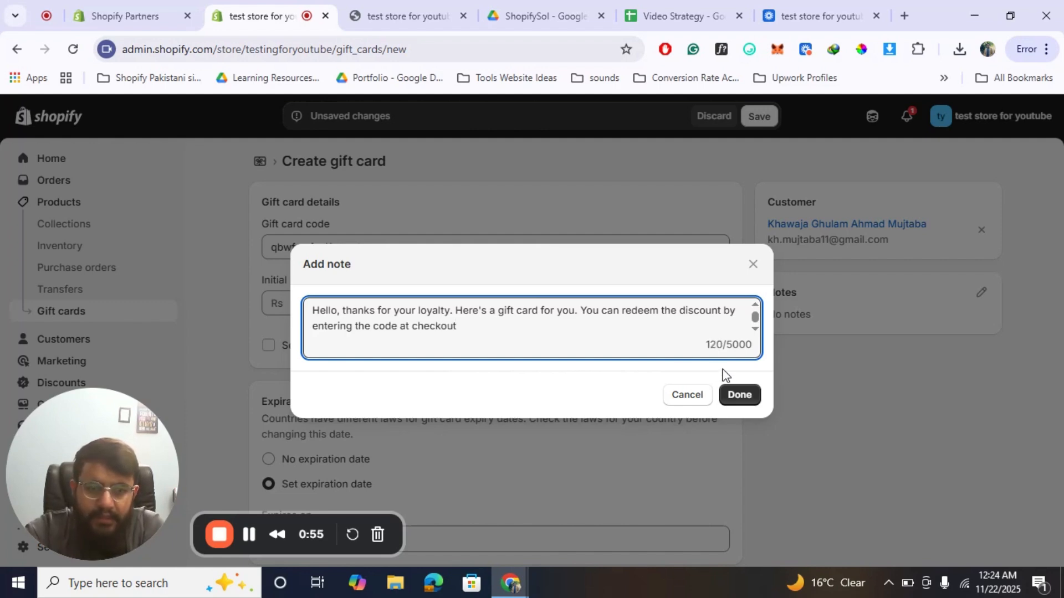
{"action": "left_click", "coordinate": [738, 395]}
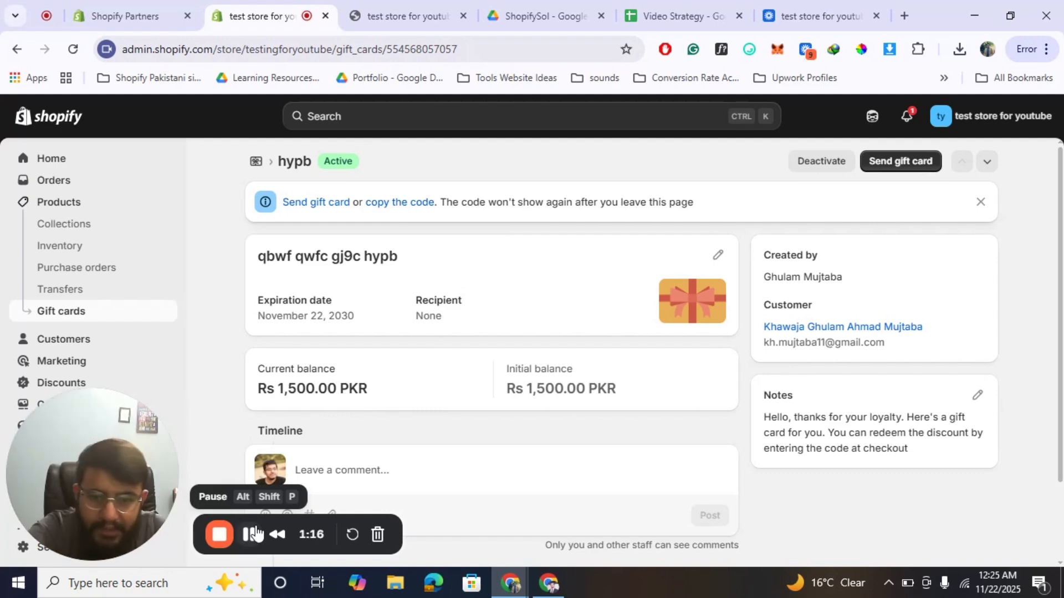
Review the gift card email preview and send the email to the assigned customer.
{"action": "left_click", "coordinate": [294, 203]}
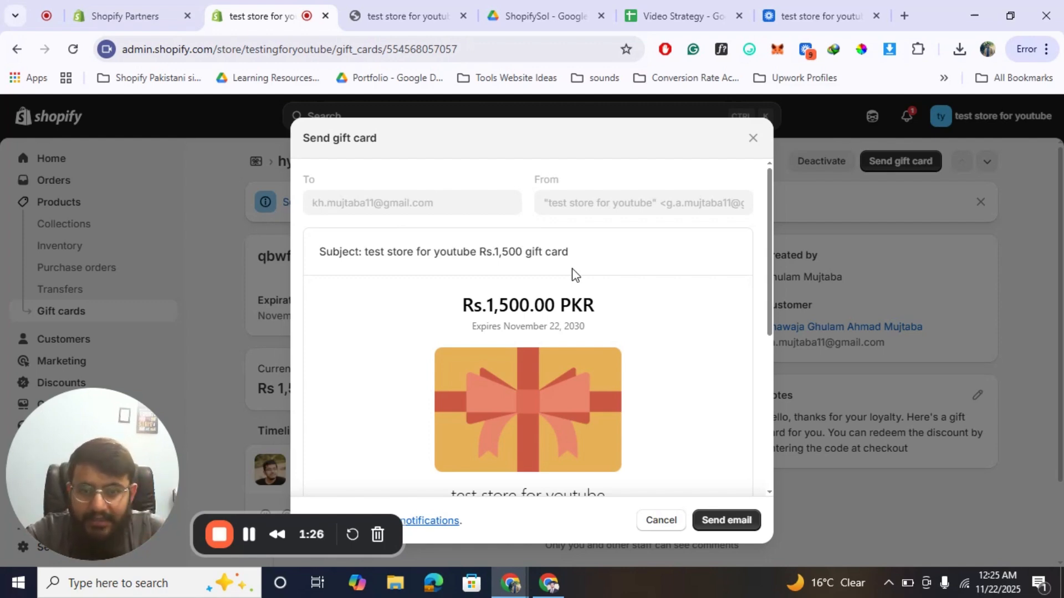
{"action": "scroll", "coordinate": [576, 266], "scroll_direction": "down", "scroll_amount": 2}
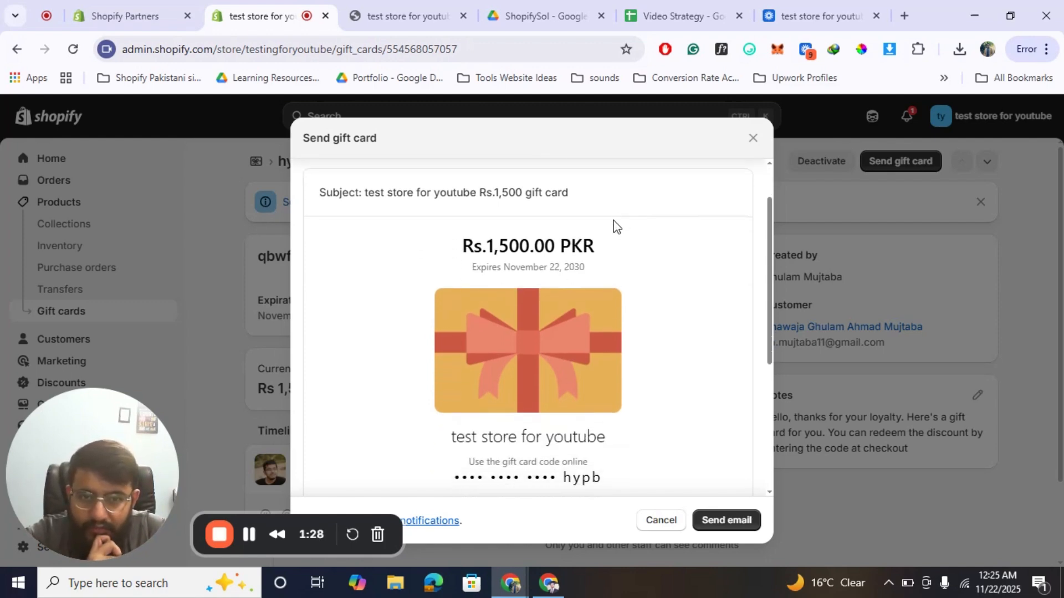
{"action": "scroll", "coordinate": [613, 225], "scroll_direction": "up", "scroll_amount": 2}
{"action": "scroll", "coordinate": [599, 316], "scroll_direction": "down", "scroll_amount": 5}
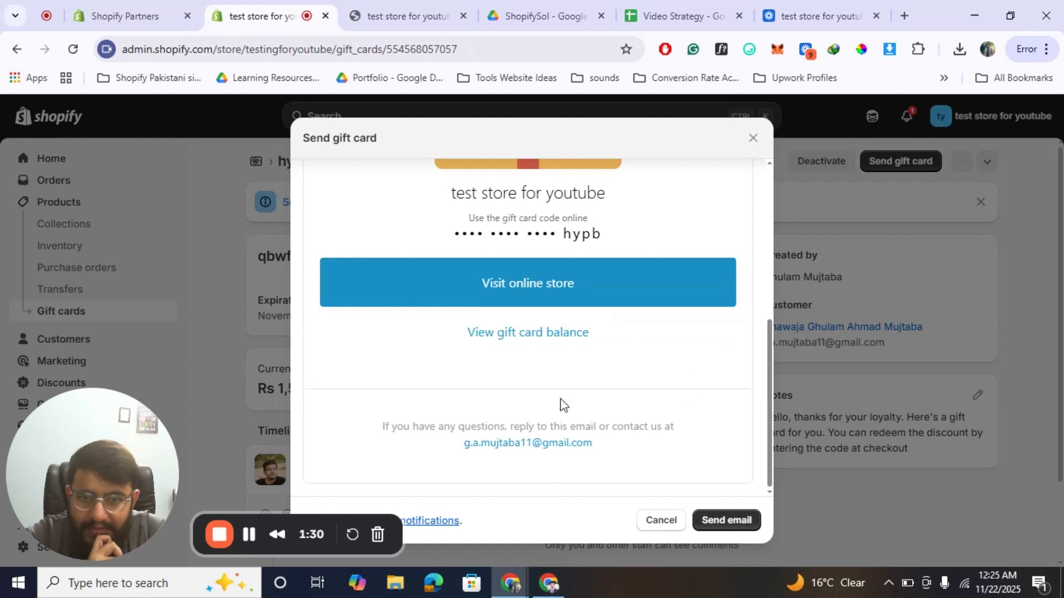
{"action": "scroll", "coordinate": [553, 392], "scroll_direction": "up", "scroll_amount": 5}
{"action": "scroll", "coordinate": [553, 390], "scroll_direction": "down", "scroll_amount": 5}
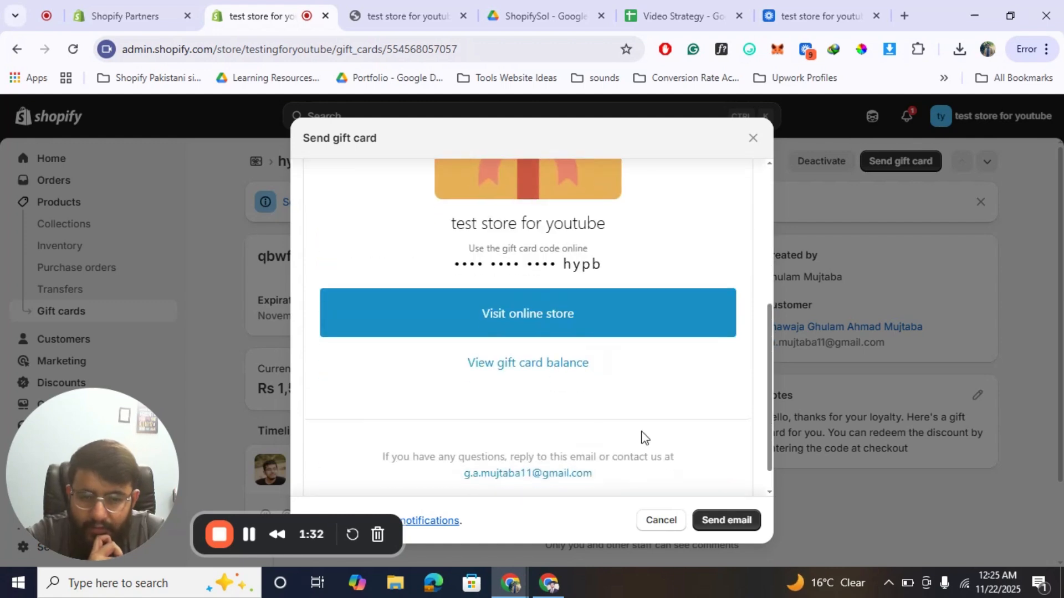
{"action": "left_click", "coordinate": [729, 525]}
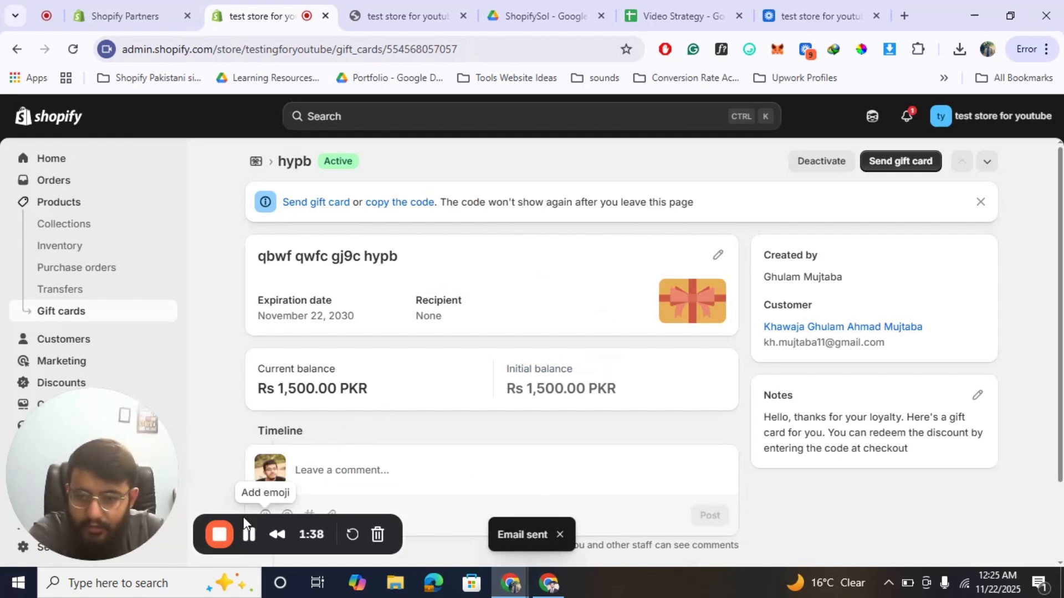
{"action": "left_click", "coordinate": [249, 535]}
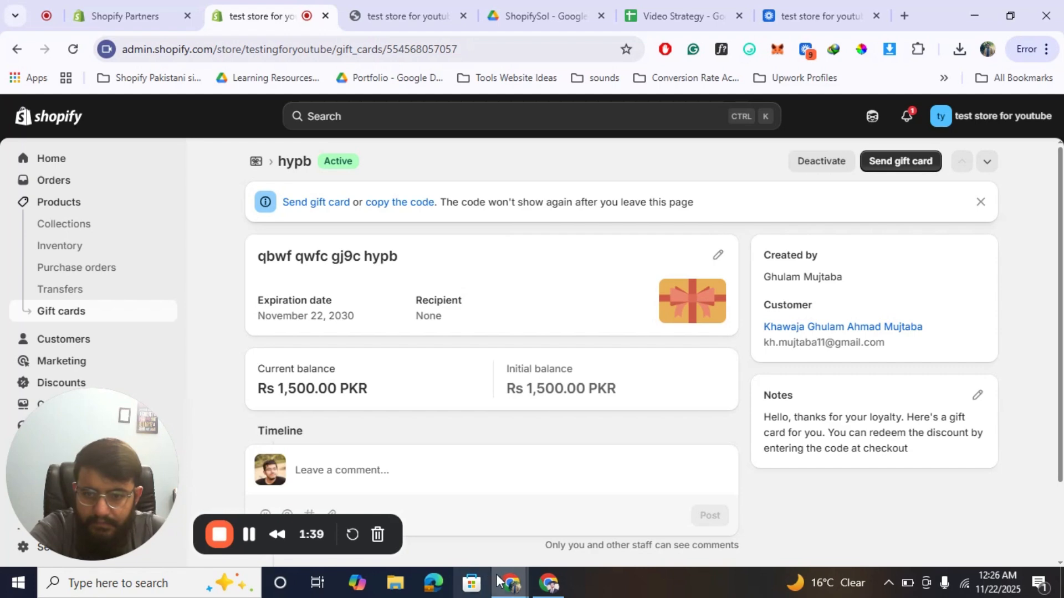
Switch to the customer's Gmail inbox, examine the received gift card email and select the gift card code in it.
{"action": "left_click", "coordinate": [548, 583]}
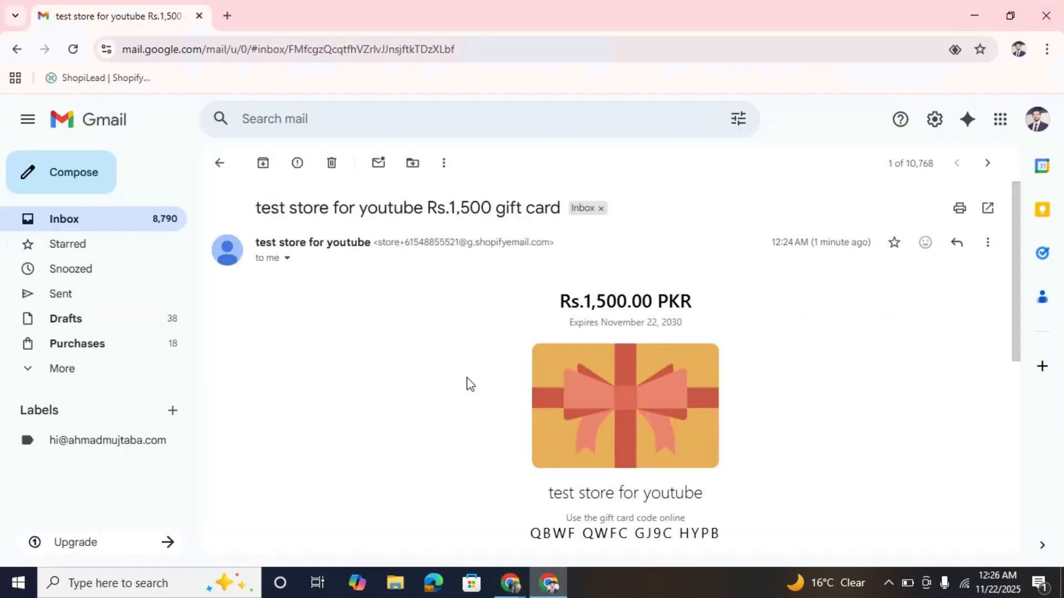
{"action": "scroll", "coordinate": [467, 384], "scroll_direction": "down", "scroll_amount": 1}
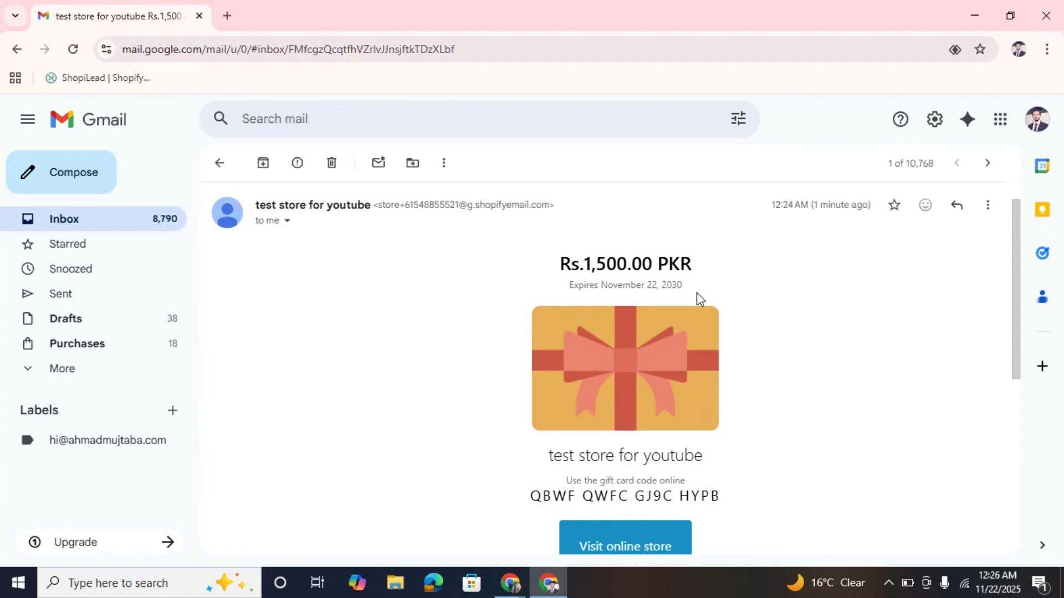
{"action": "triple_click", "coordinate": [667, 495]}
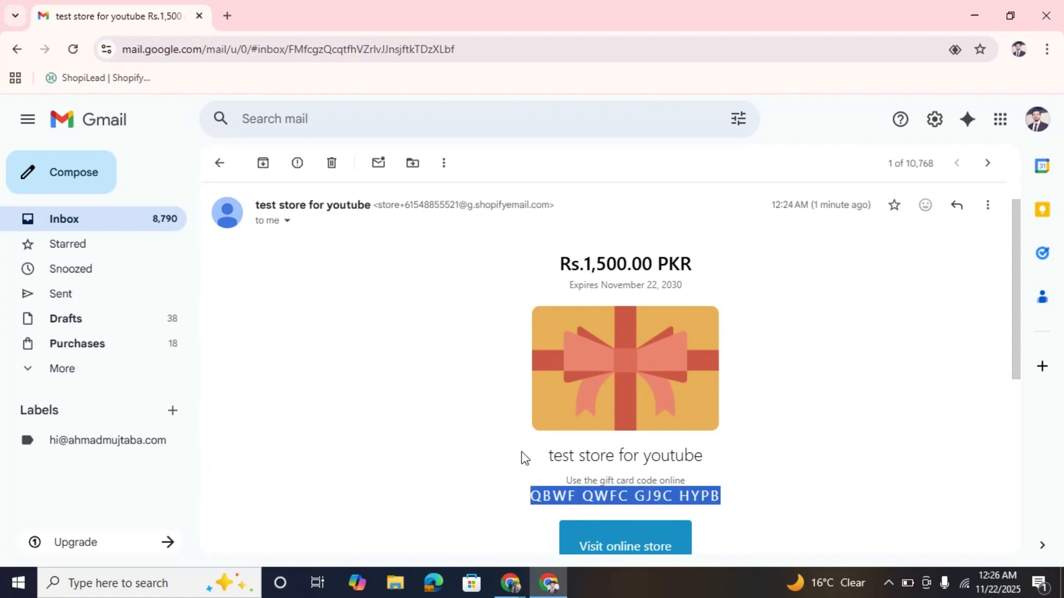
{"action": "scroll", "coordinate": [521, 451], "scroll_direction": "down", "scroll_amount": 4}
Switch back to the store's browser window and bring up the test store's online storefront.
{"action": "left_click", "coordinate": [510, 583]}
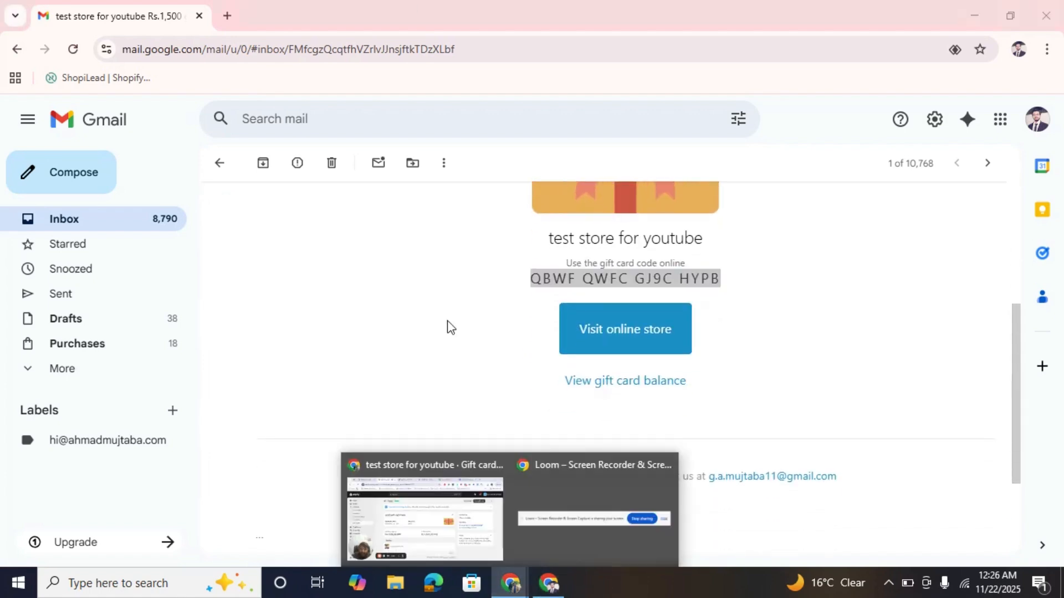
{"action": "left_click", "coordinate": [416, 469]}
{"action": "left_click", "coordinate": [383, 14]}
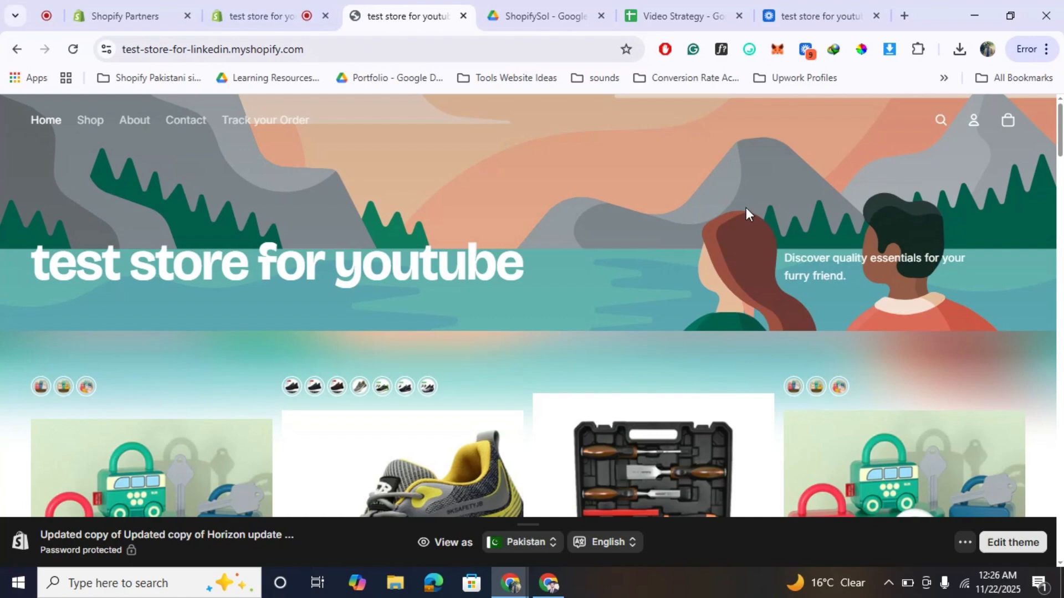
{"action": "scroll", "coordinate": [746, 207], "scroll_direction": "down", "scroll_amount": 5}
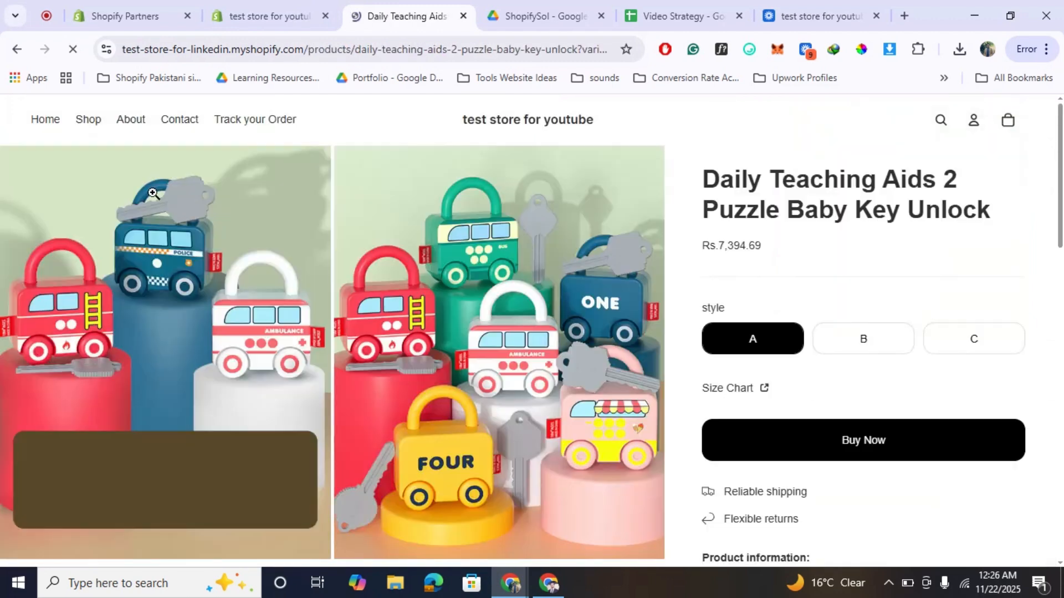
{"action": "left_click", "coordinate": [859, 455]}
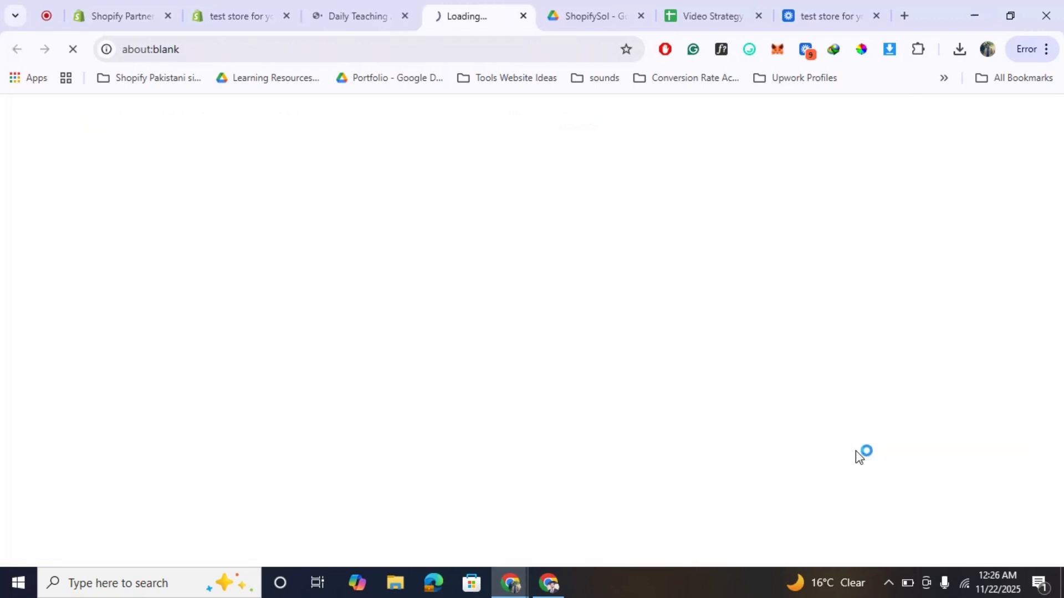
{"action": "left_click", "coordinate": [392, 7]}
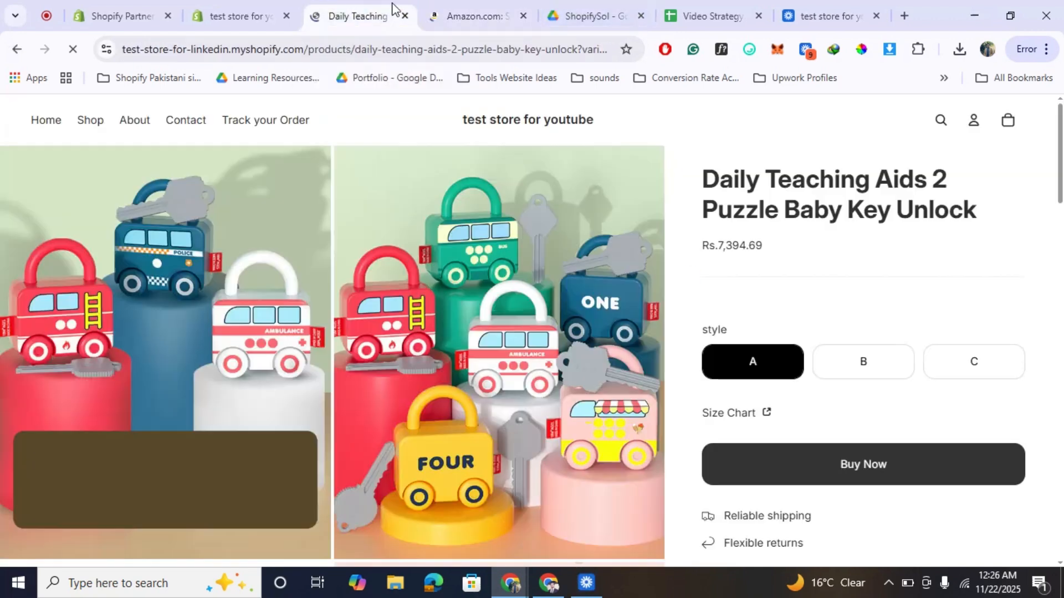
{"action": "left_click", "coordinate": [522, 16]}
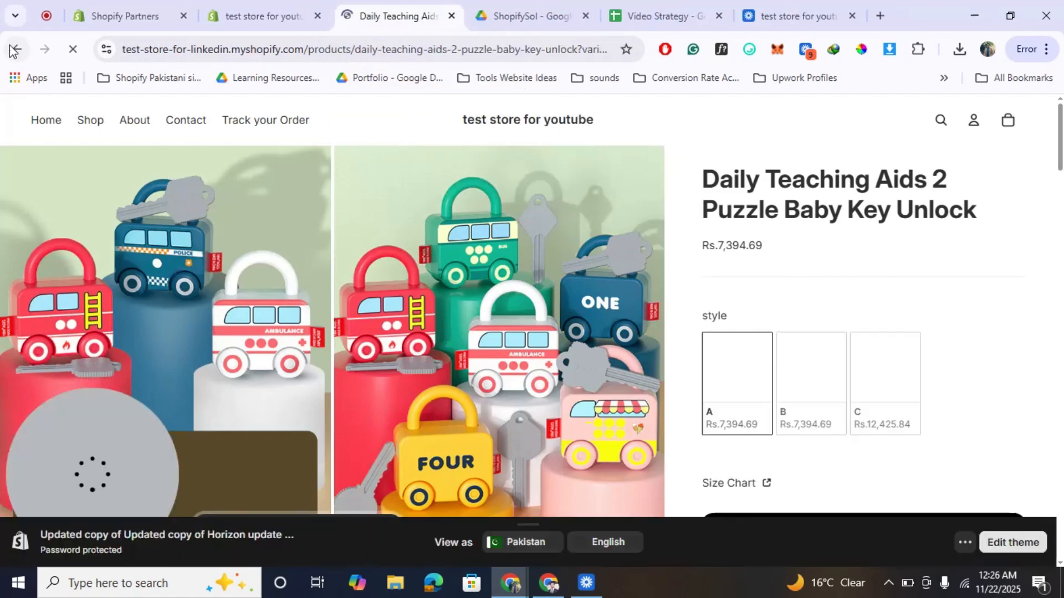
{"action": "left_click", "coordinate": [12, 50]}
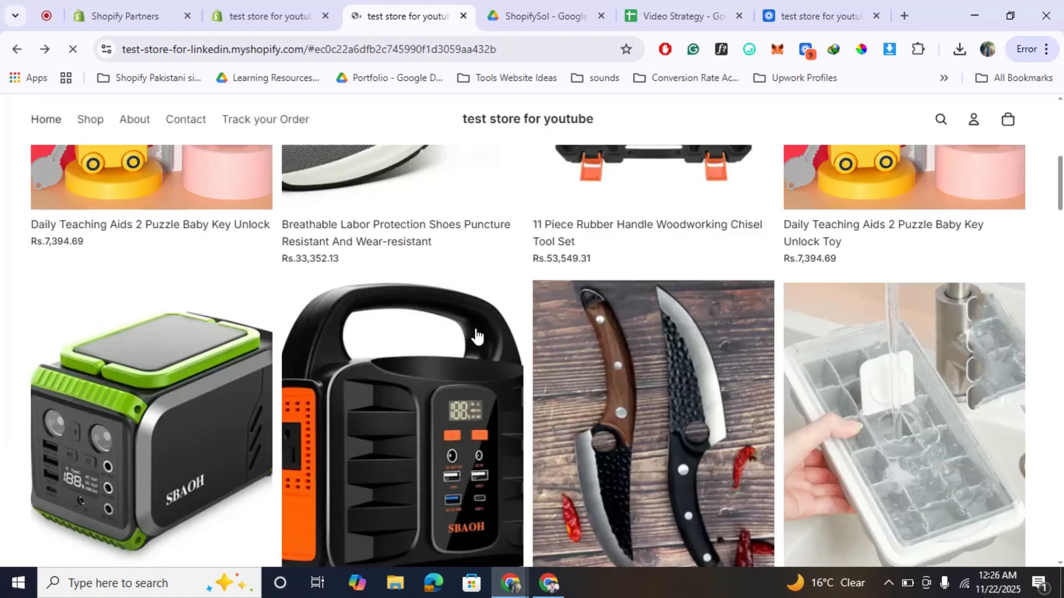
Open the Breathable Labor Protection Shoes product on the storefront and take it straight to checkout.
{"action": "scroll", "coordinate": [477, 333], "scroll_direction": "up", "scroll_amount": 3}
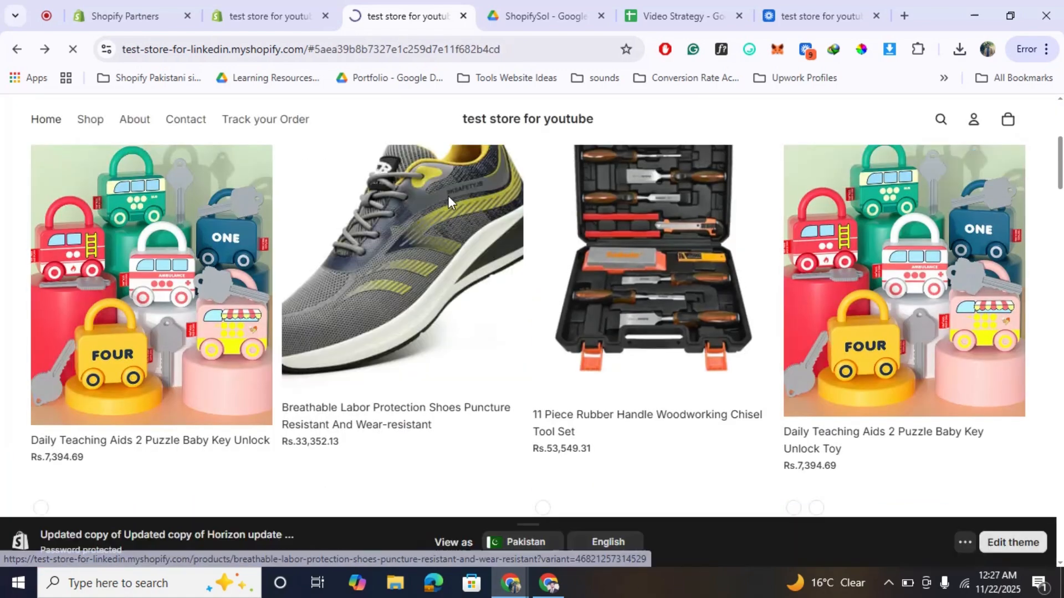
{"action": "left_click", "coordinate": [448, 201]}
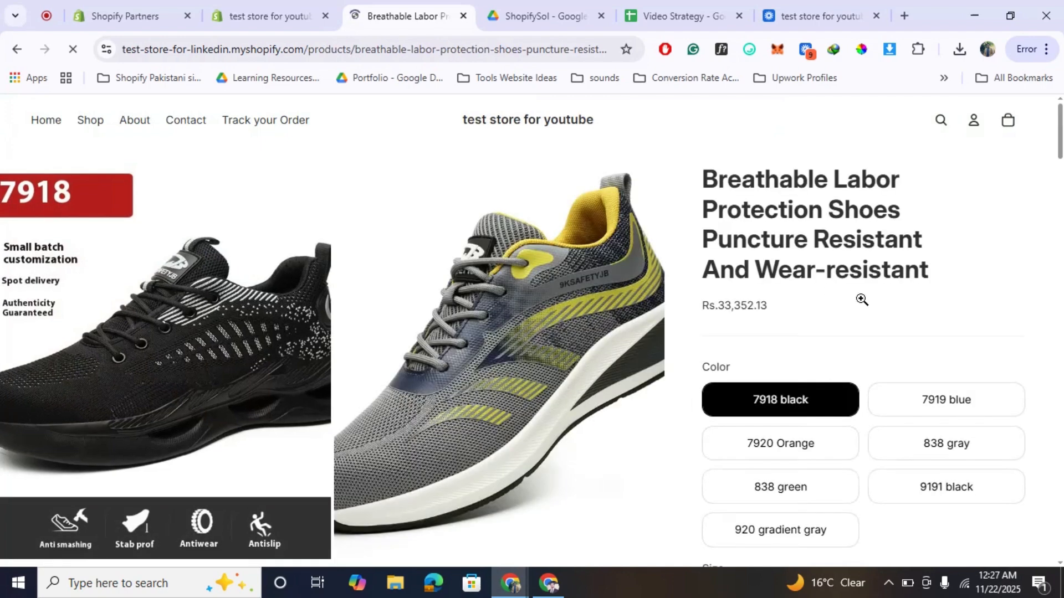
{"action": "scroll", "coordinate": [861, 299], "scroll_direction": "down", "scroll_amount": 15}
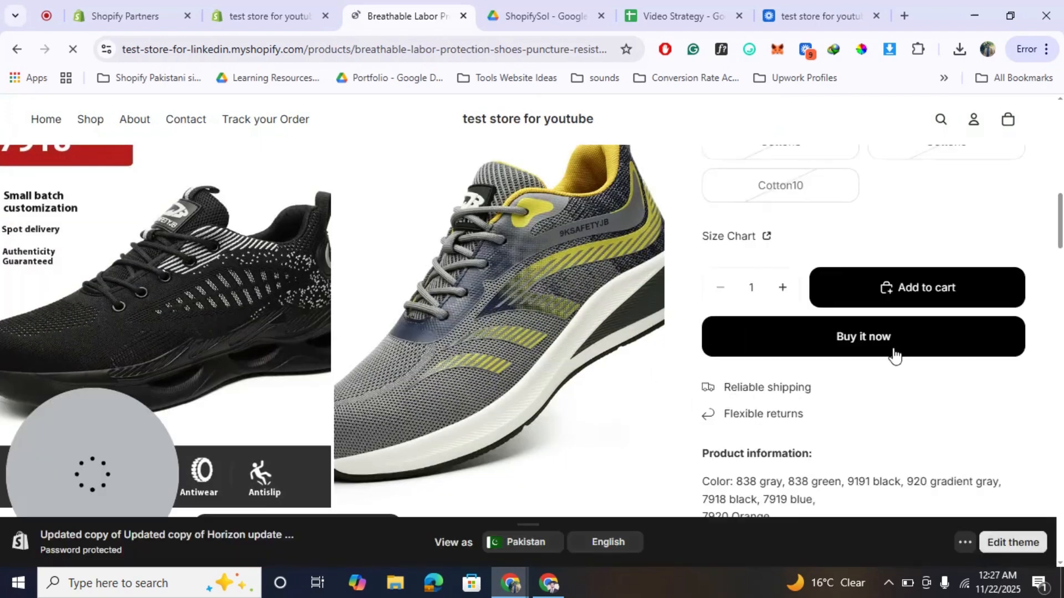
{"action": "left_click", "coordinate": [894, 355]}
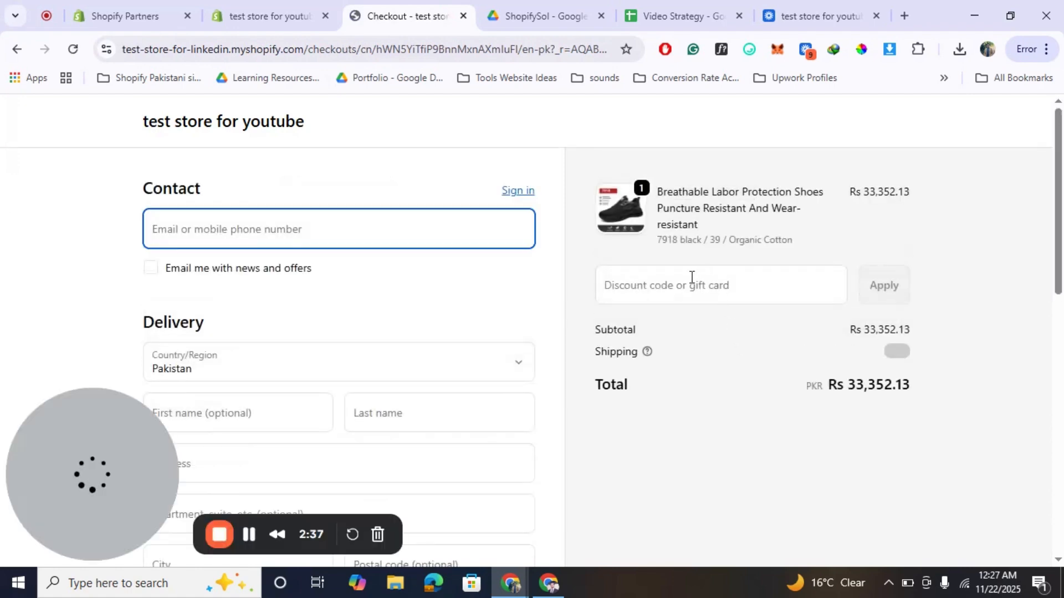
Paste the copied gift card code into the checkout's discount code or gift card field and apply it to the order.
{"action": "left_click", "coordinate": [691, 277]}
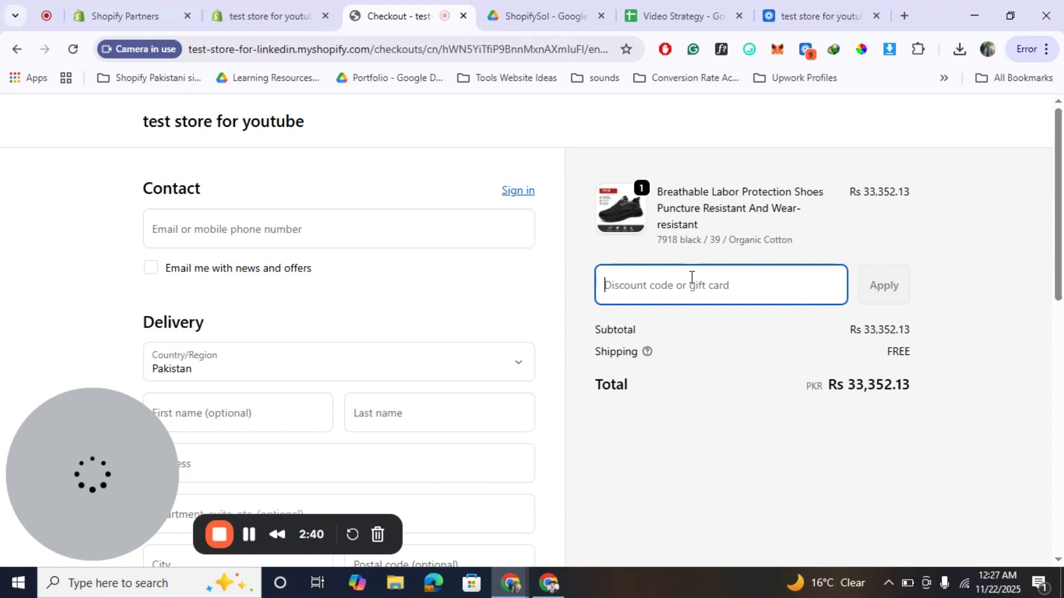
{"action": "key", "text": "super"}
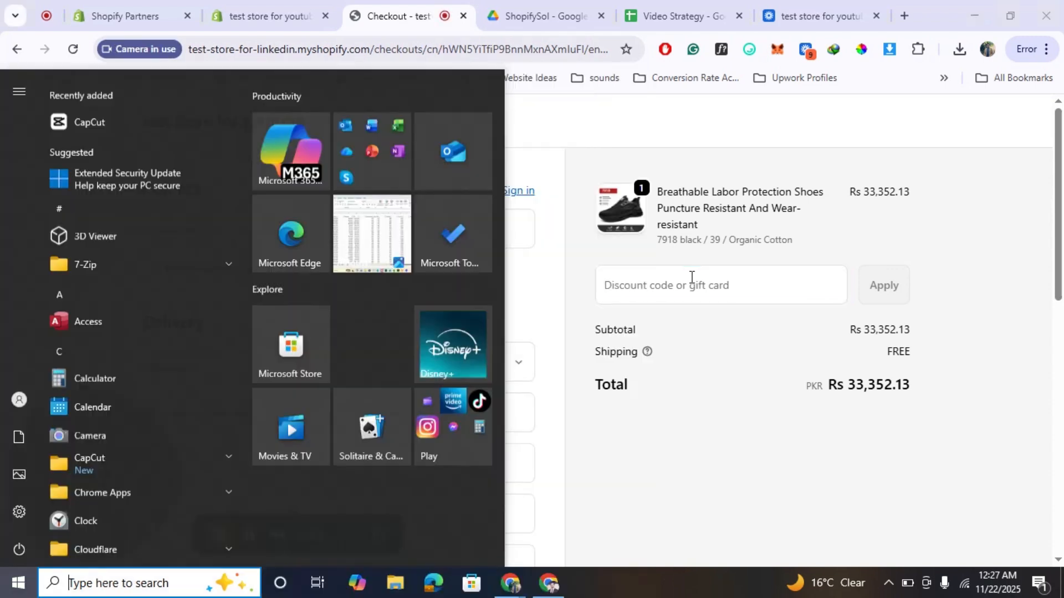
{"action": "key", "text": "super"}
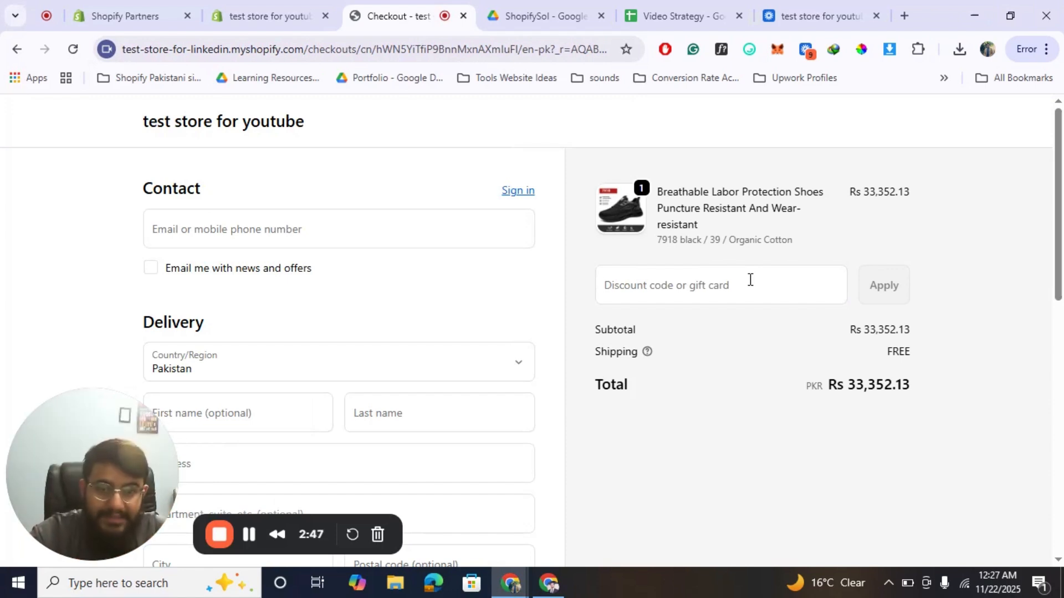
{"action": "left_click", "coordinate": [750, 280]}
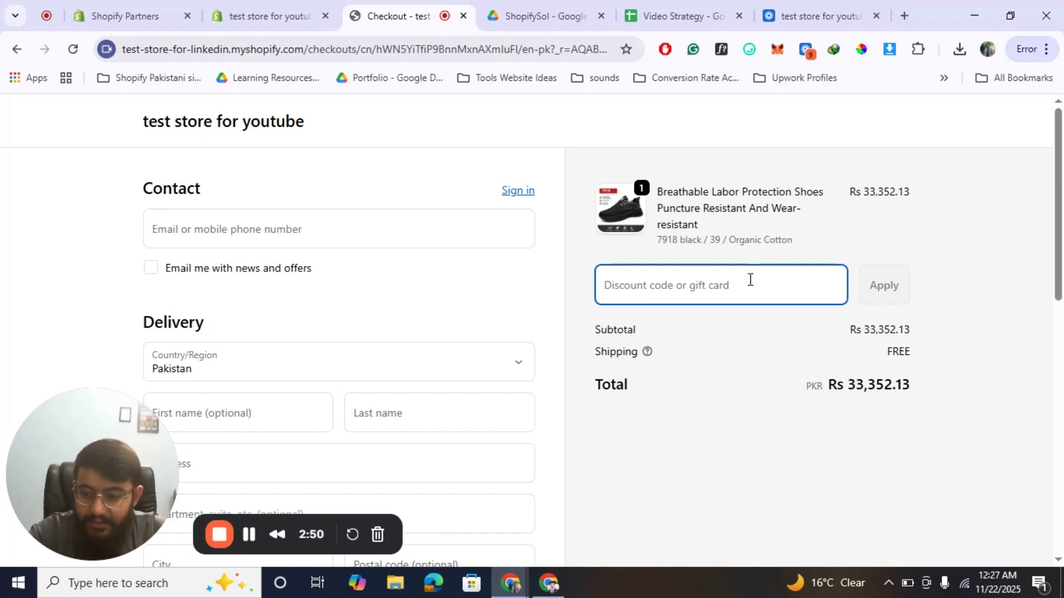
{"action": "key", "text": "super+v"}
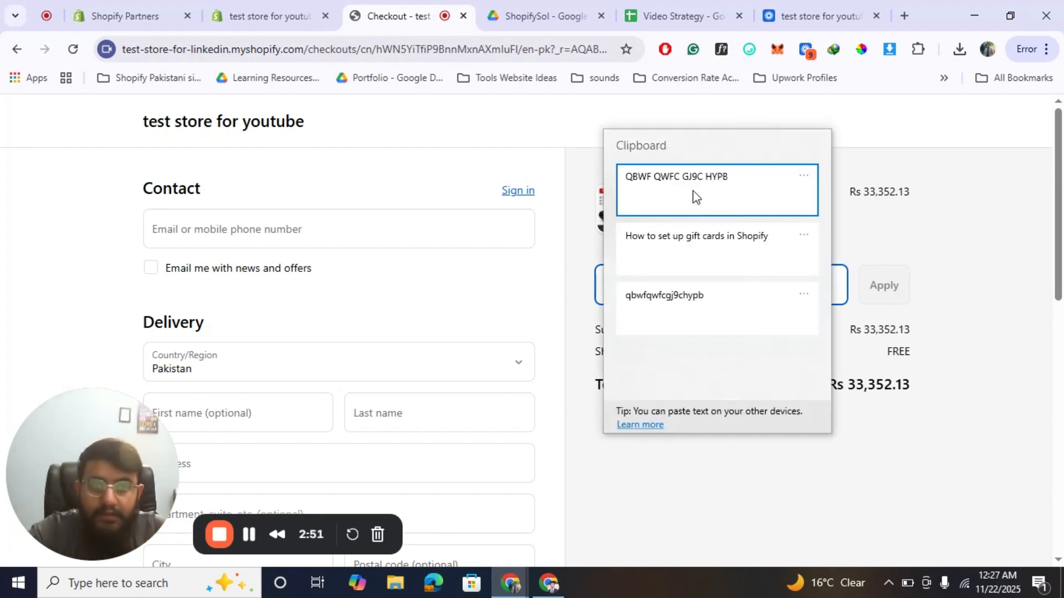
{"action": "left_click", "coordinate": [694, 191]}
{"action": "left_click", "coordinate": [889, 295]}
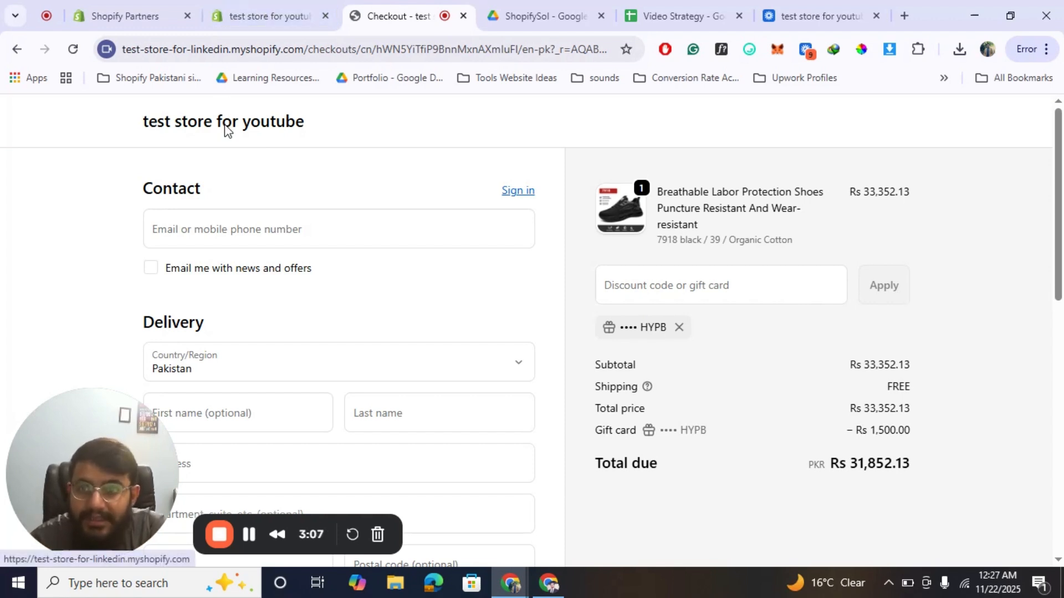
Switch back to the Shopify admin, return to the gift cards list and start a new gift card product.
{"action": "left_click", "coordinate": [312, 5]}
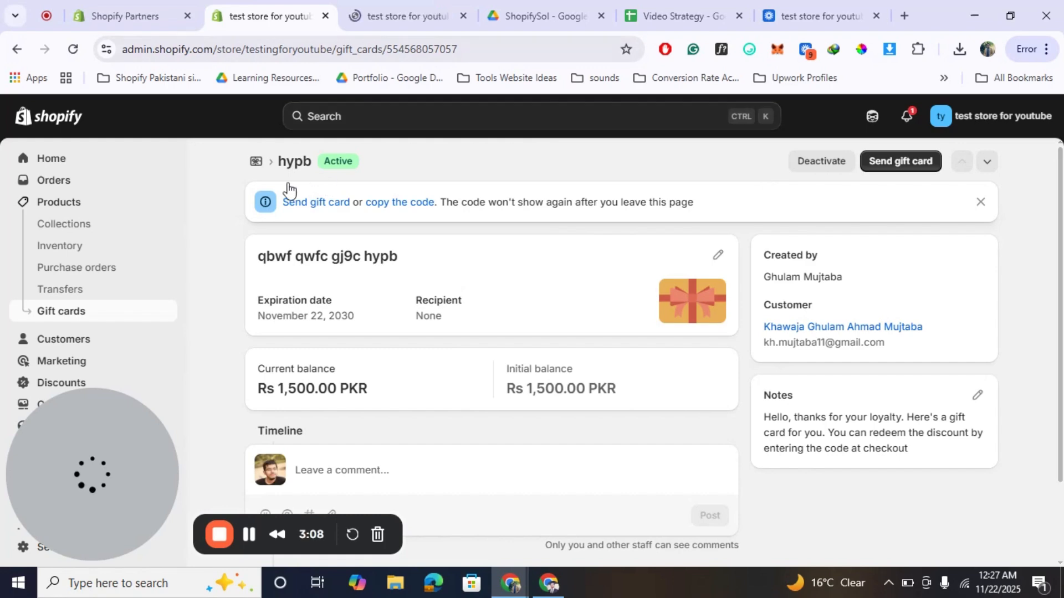
{"action": "left_click", "coordinate": [256, 162]}
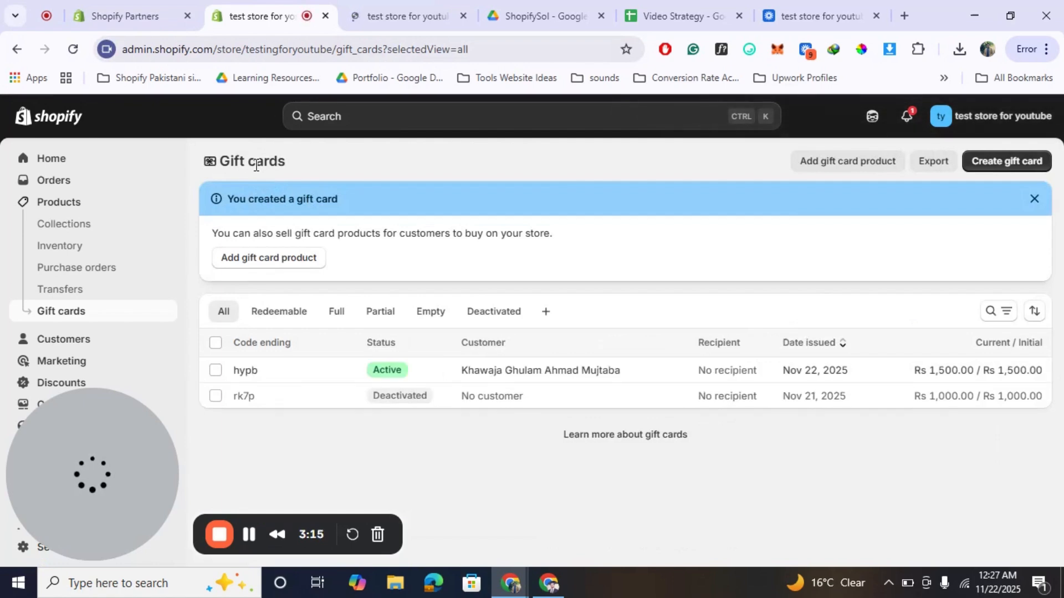
{"action": "left_click", "coordinate": [829, 161]}
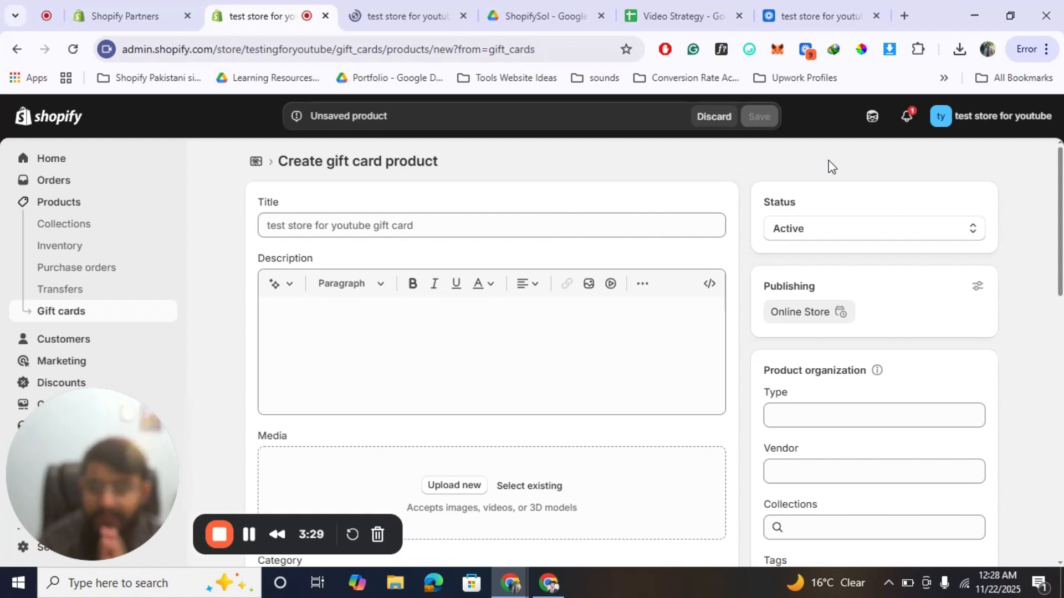
Title the gift card product "Gift Card - 2000pkr".
{"action": "left_click", "coordinate": [456, 223]}
{"action": "type", "text": "Gif"}
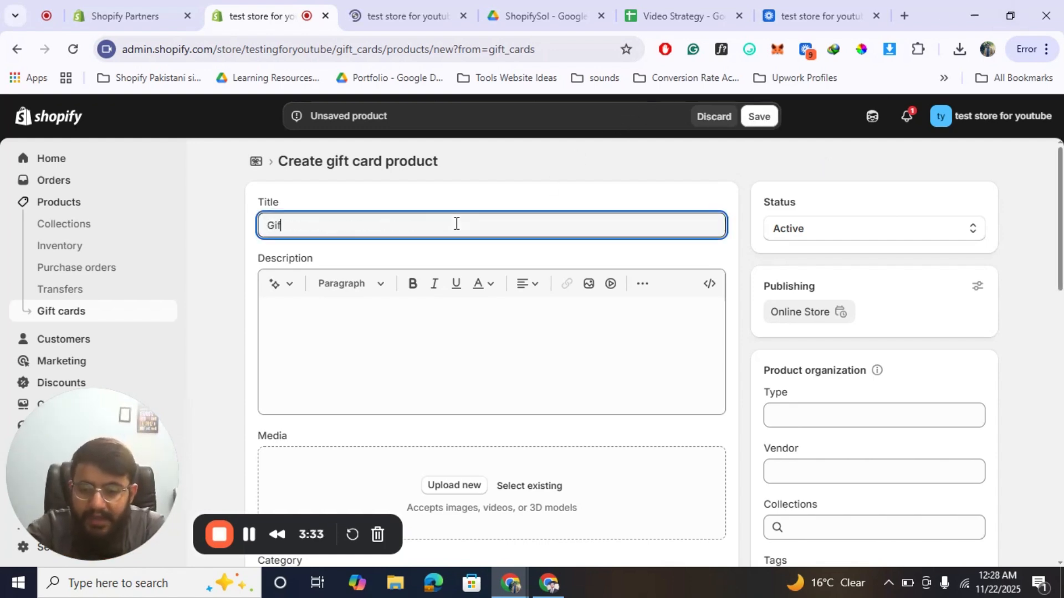
{"action": "type", "text": "t CArd"}
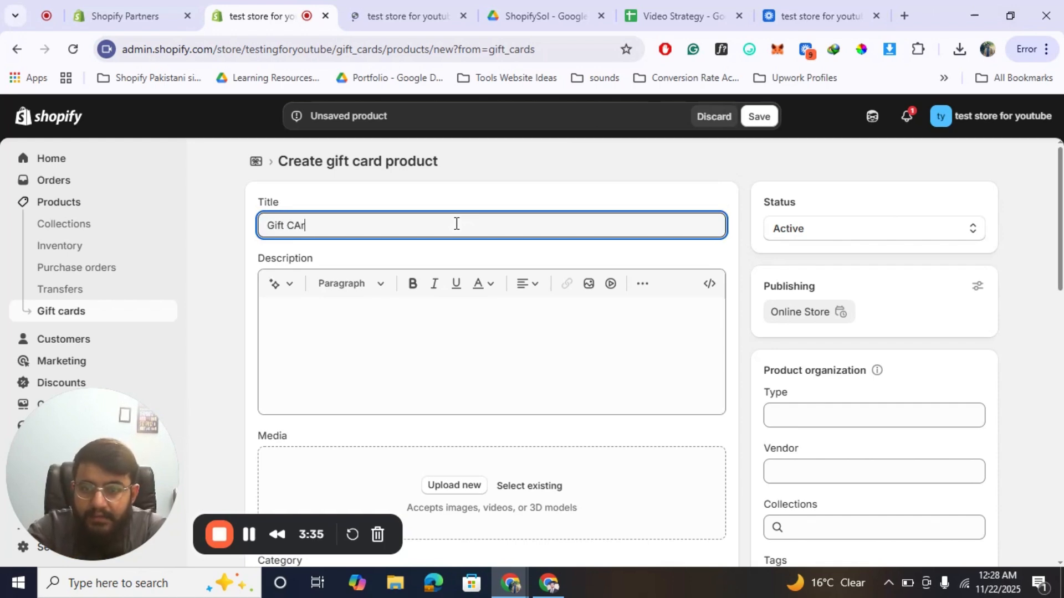
{"action": "key", "text": "BackSpace"}
{"action": "key", "text": "BackSpace"}
{"action": "type", "text": "ard - "}
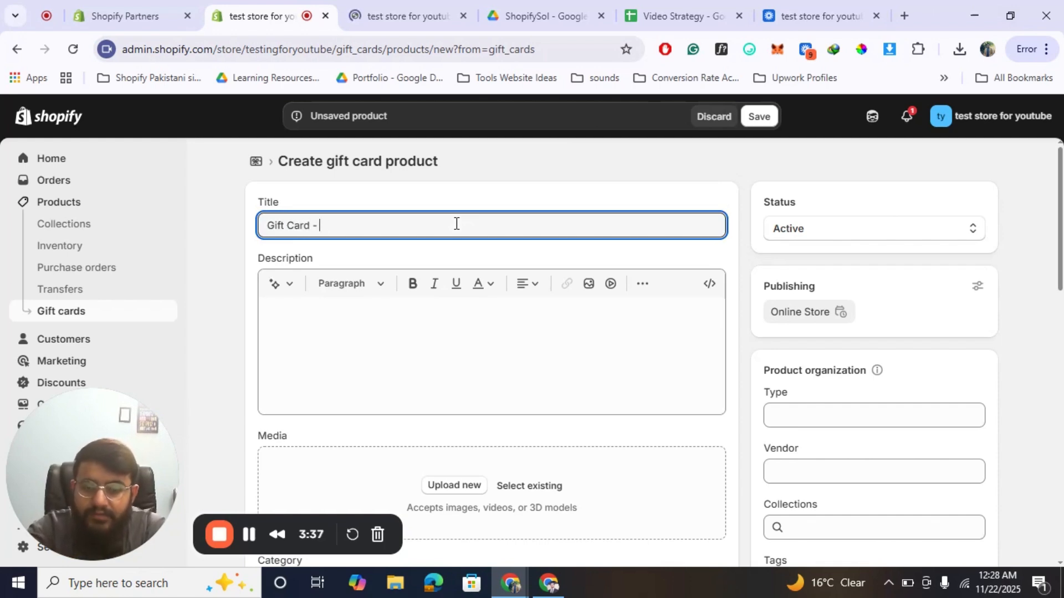
{"action": "type", "text": "2000pk"}
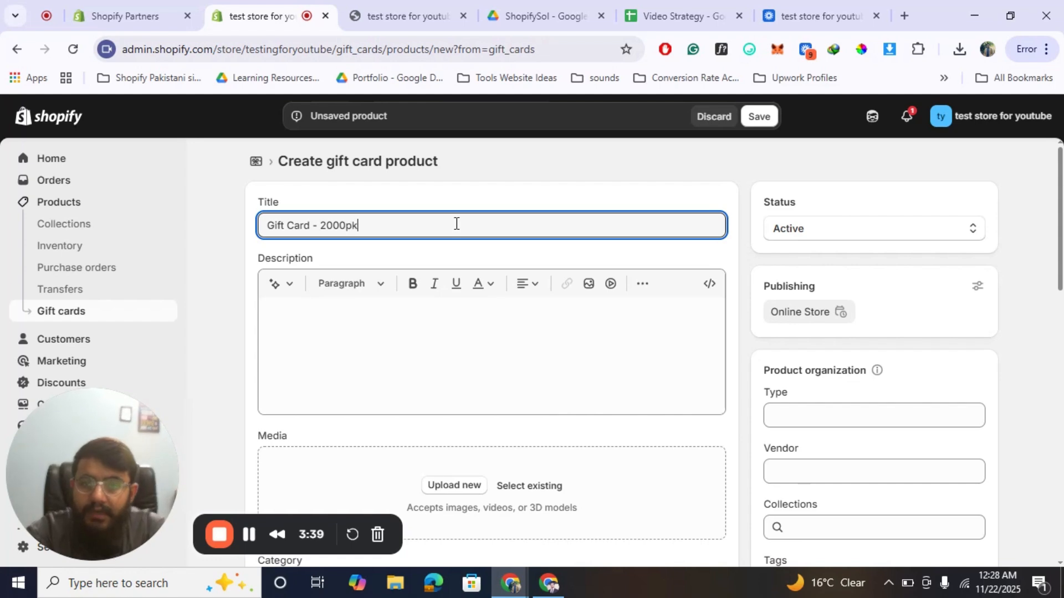
{"action": "type", "text": "r"}
Write the gift card product's description as "Avail this limited time offer".
{"action": "left_click", "coordinate": [378, 371]}
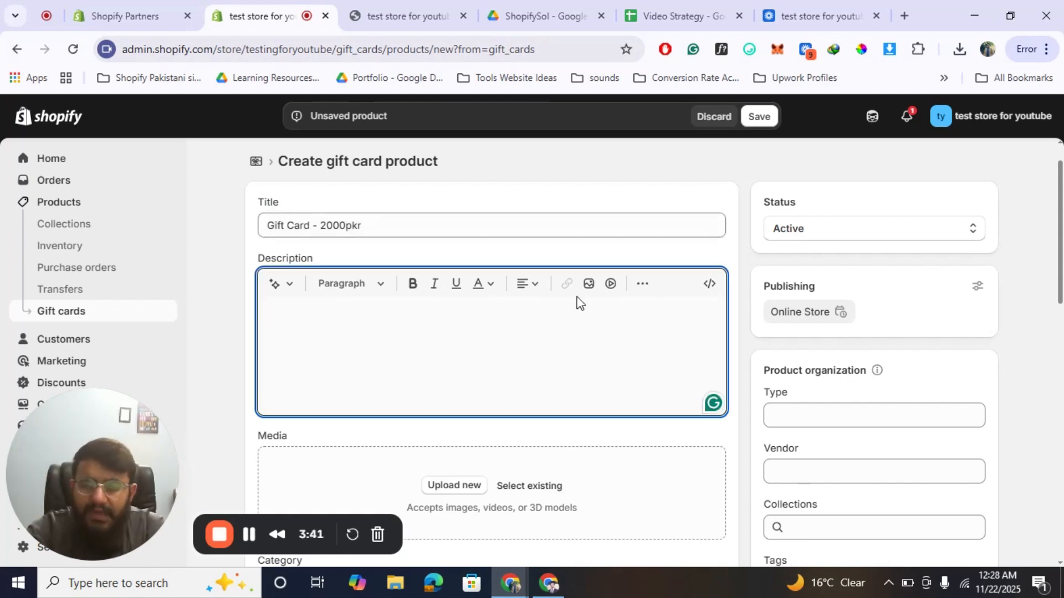
{"action": "scroll", "coordinate": [577, 296], "scroll_direction": "down", "scroll_amount": 1}
{"action": "scroll", "coordinate": [577, 297], "scroll_direction": "up", "scroll_amount": 1}
{"action": "type", "text": "A"}
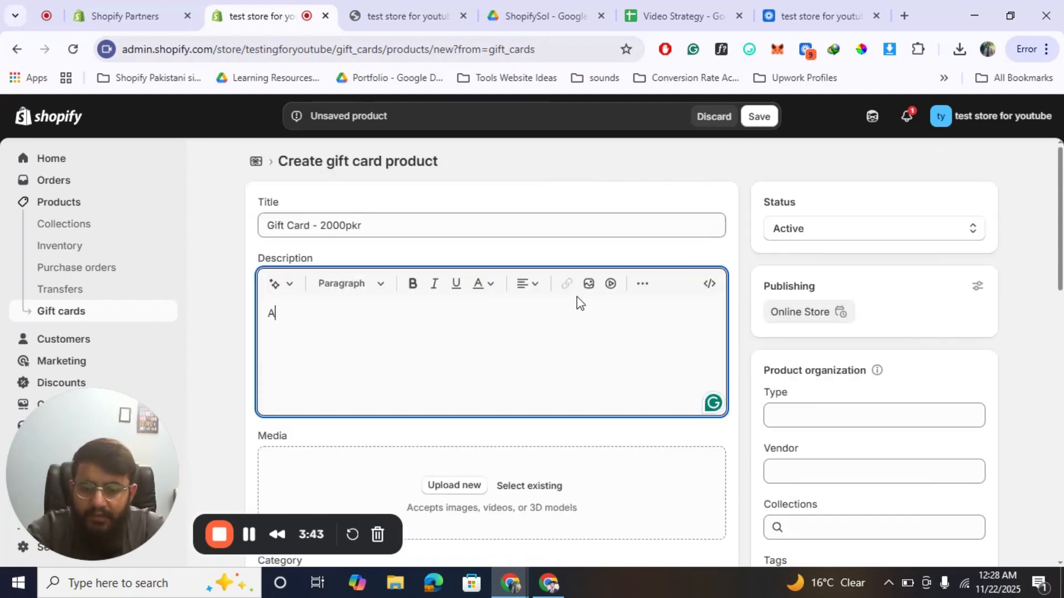
{"action": "type", "text": "vail this a"}
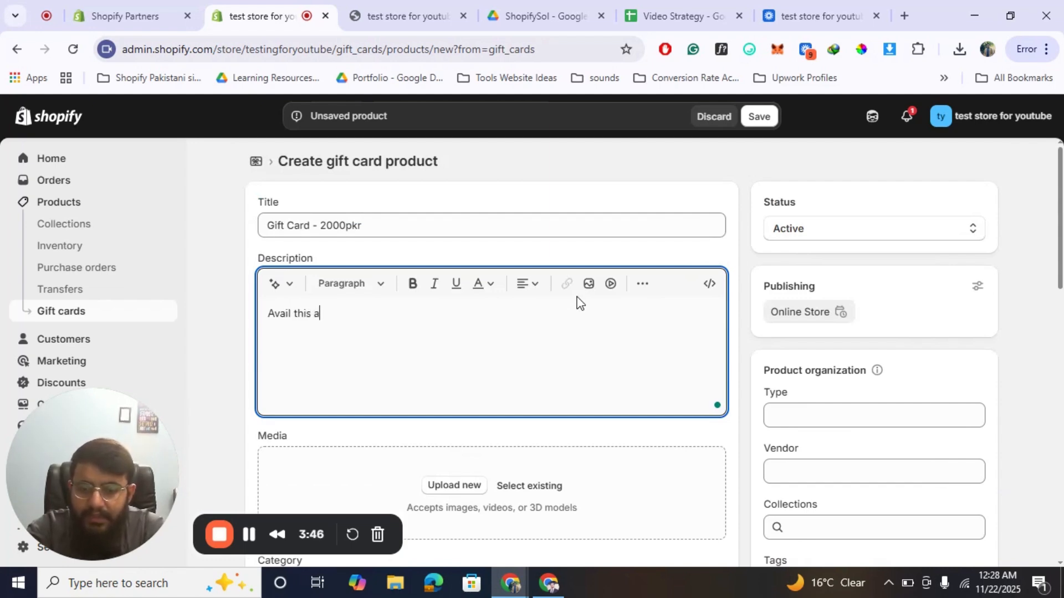
{"action": "key", "text": "BackSpace"}
{"action": "type", "text": "limite "}
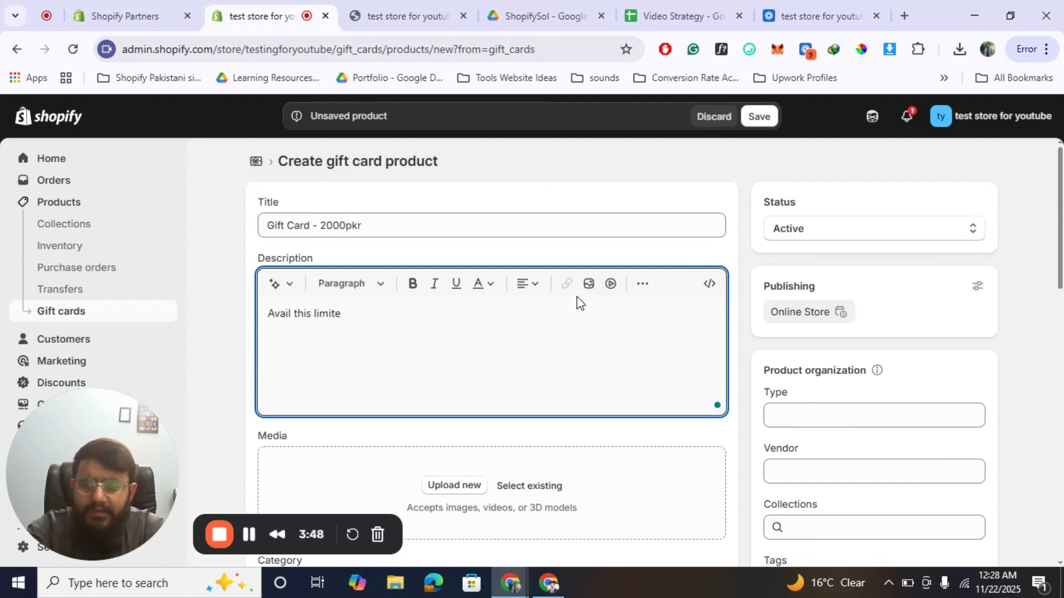
{"action": "type", "text": "d time"}
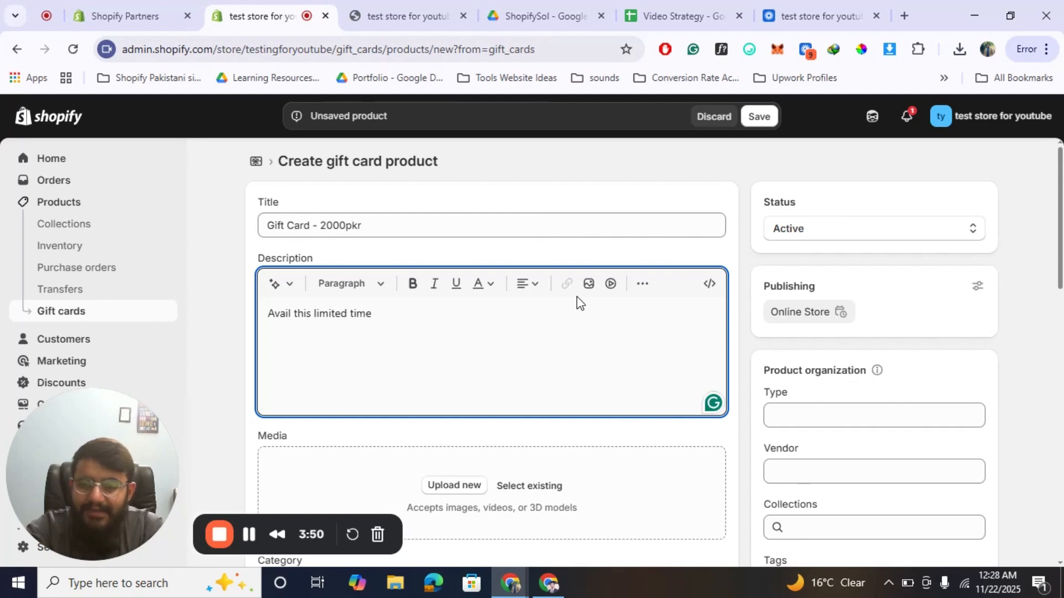
{"action": "type", "text": " offer"}
Upload the GIFT_CARD_600_1024x image from Downloads as the gift card product's media.
{"action": "left_click", "coordinate": [474, 485]}
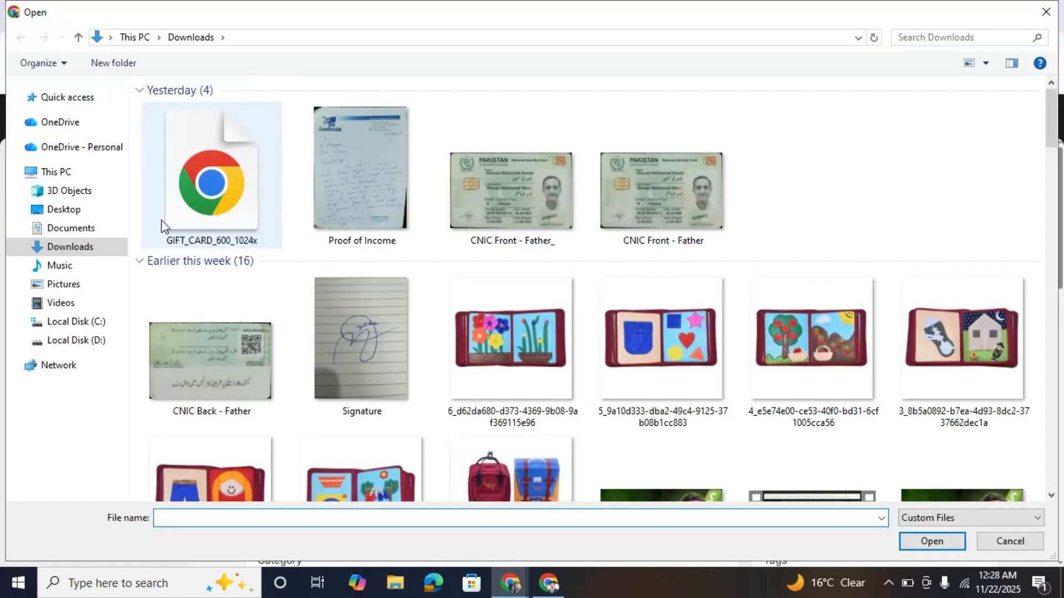
{"action": "double_click", "coordinate": [228, 218]}
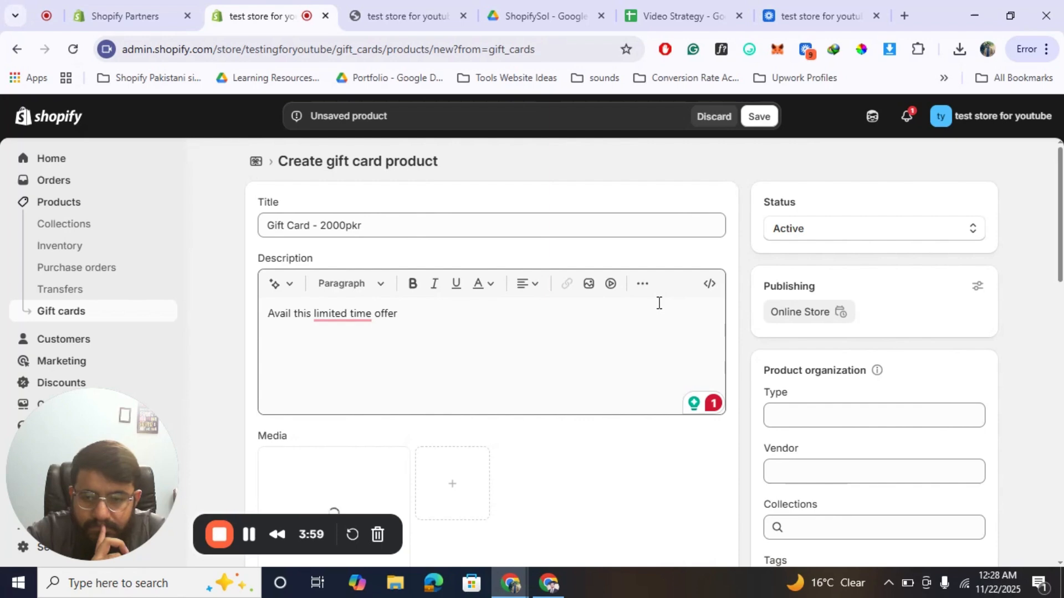
{"action": "scroll", "coordinate": [659, 304], "scroll_direction": "down", "scroll_amount": 5}
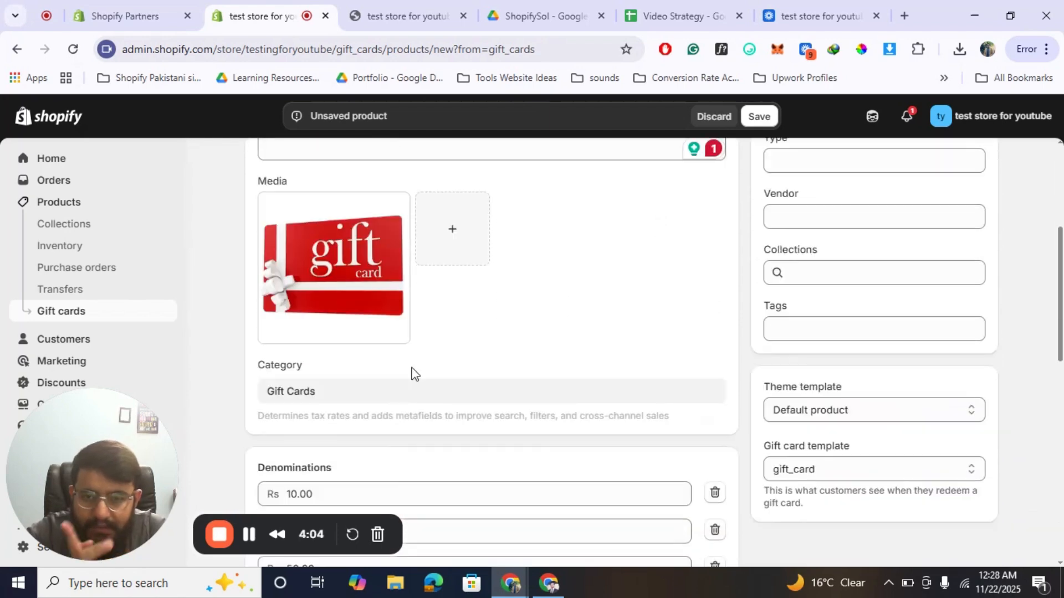
{"action": "scroll", "coordinate": [410, 372], "scroll_direction": "down", "scroll_amount": 1}
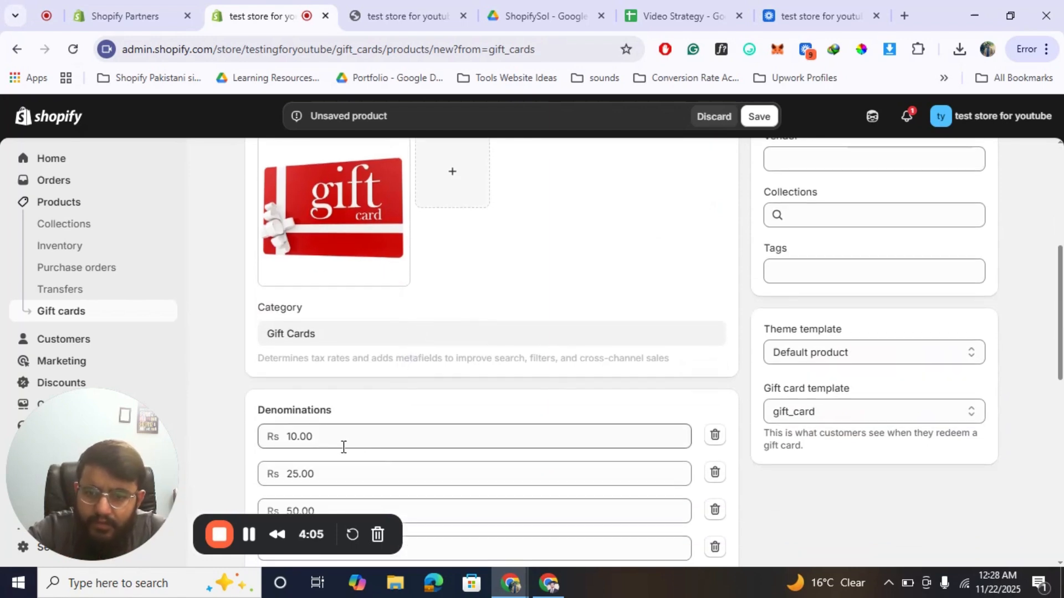
{"action": "scroll", "coordinate": [482, 361], "scroll_direction": "up", "scroll_amount": 6}
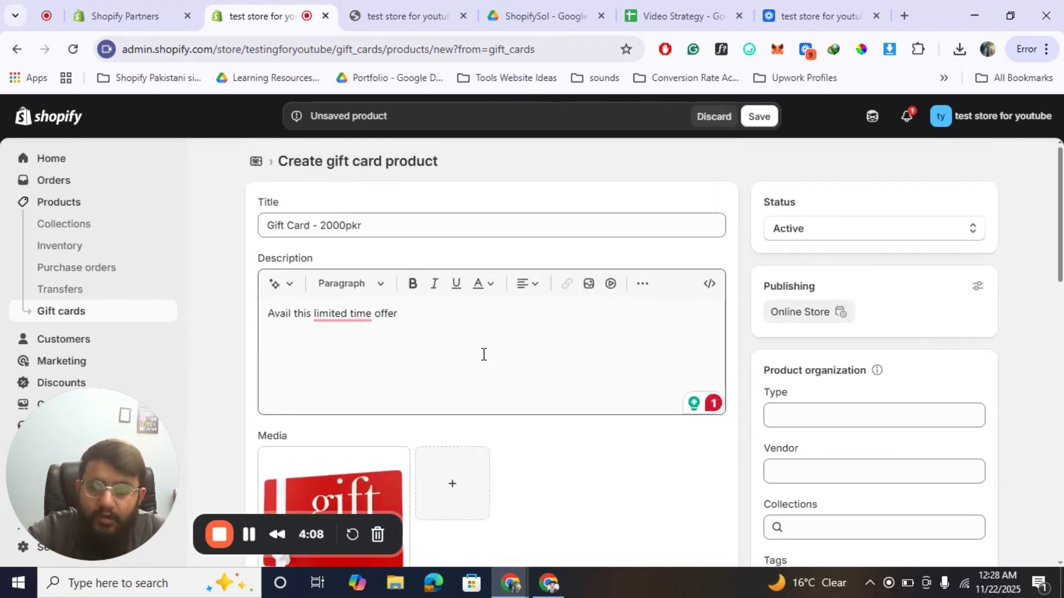
{"action": "scroll", "coordinate": [483, 354], "scroll_direction": "down", "scroll_amount": 4}
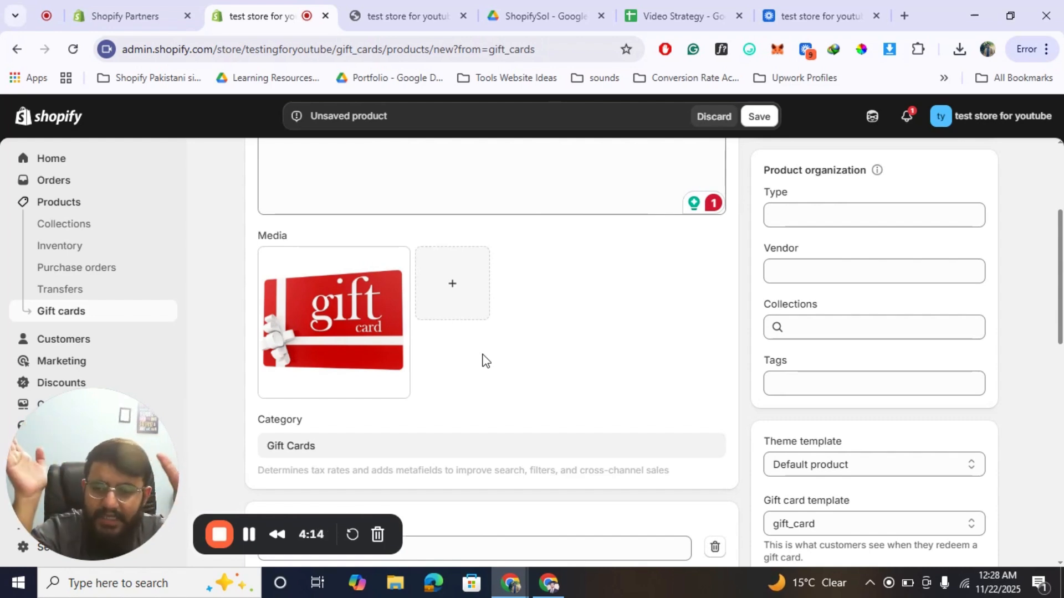
{"action": "scroll", "coordinate": [483, 359], "scroll_direction": "up", "scroll_amount": 4}
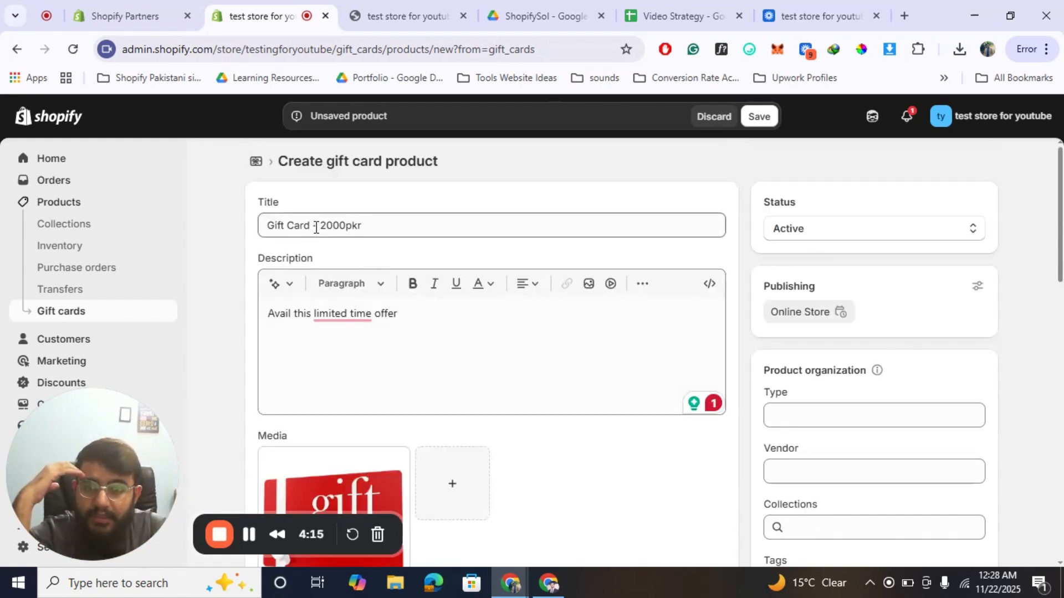
{"action": "left_click_drag", "start_coordinate": [316, 228], "coordinate": [615, 325]}
{"action": "left_click", "coordinate": [617, 327]}
{"action": "key", "text": "BackSpace"}
{"action": "key", "text": "BackSpace"}
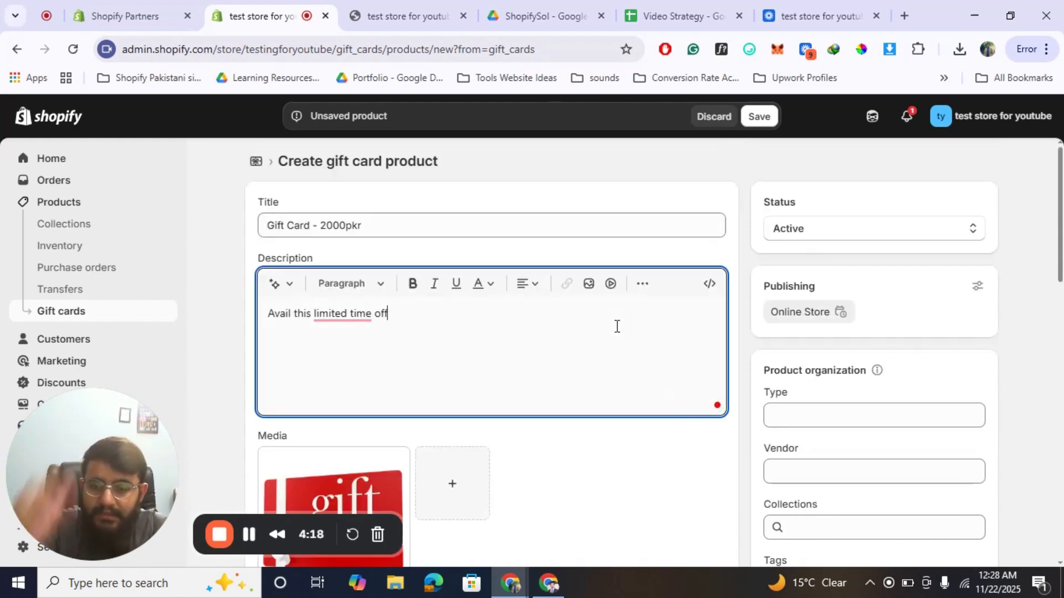
{"action": "type", "text": "er"}
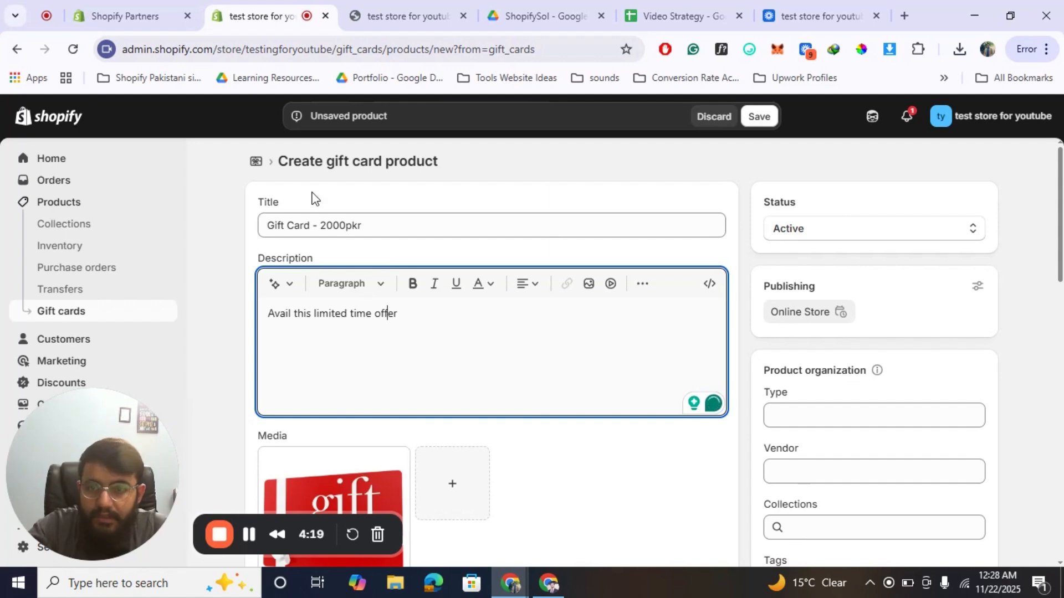
Shorten the gift card product's title to "Gift Card".
{"action": "left_click_drag", "start_coordinate": [318, 225], "coordinate": [489, 235]}
{"action": "key", "text": "BackSpace"}
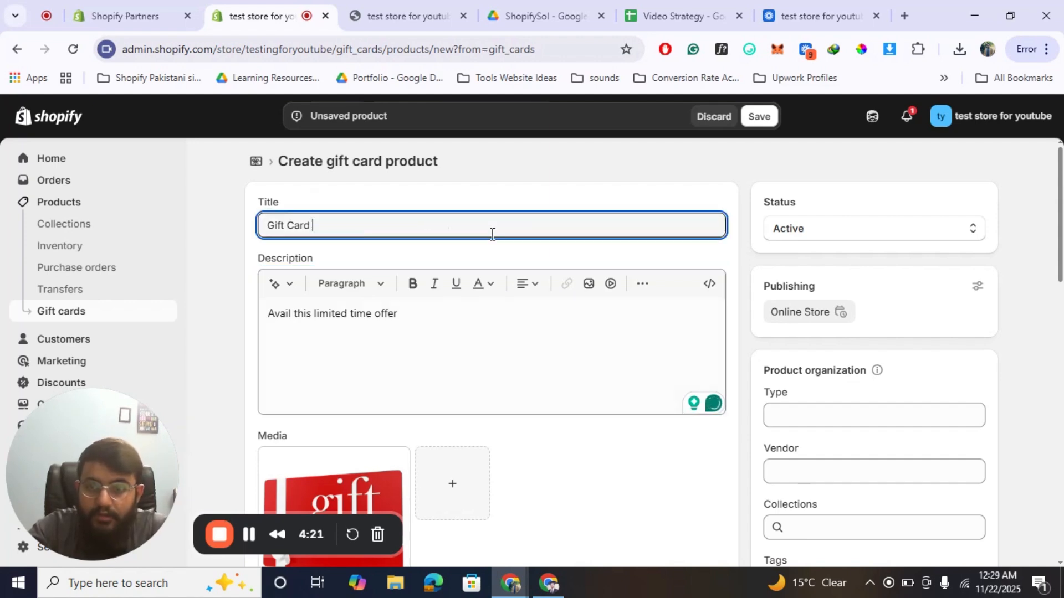
{"action": "left_click", "coordinate": [218, 364]}
Set the first two gift card denominations to Rs 1,000 and Rs 1,500.
{"action": "scroll", "coordinate": [219, 365], "scroll_direction": "down", "scroll_amount": 5}
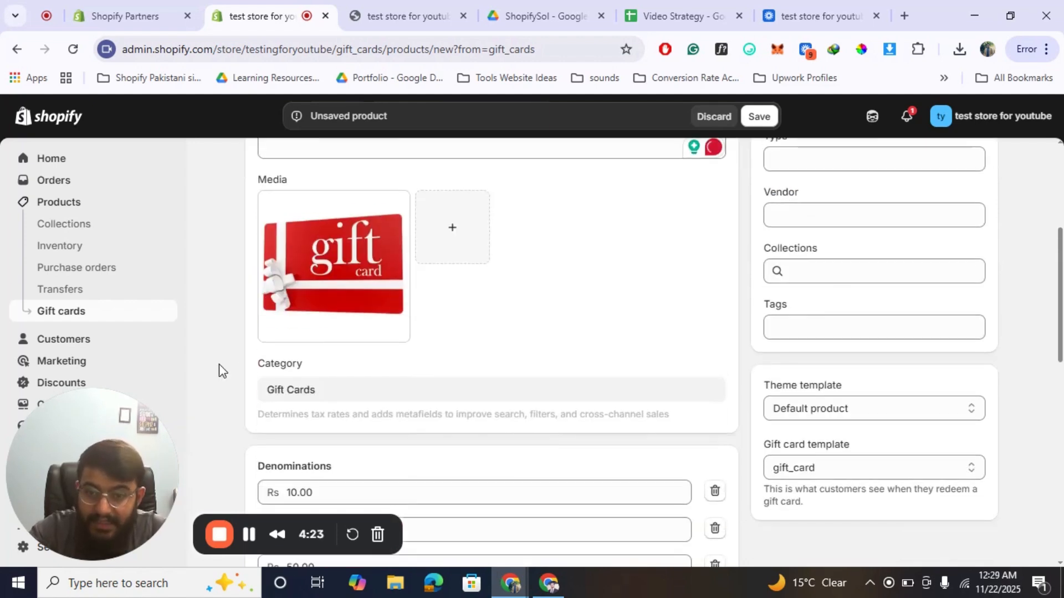
{"action": "scroll", "coordinate": [218, 364], "scroll_direction": "down", "scroll_amount": 3}
{"action": "left_click", "coordinate": [341, 357]}
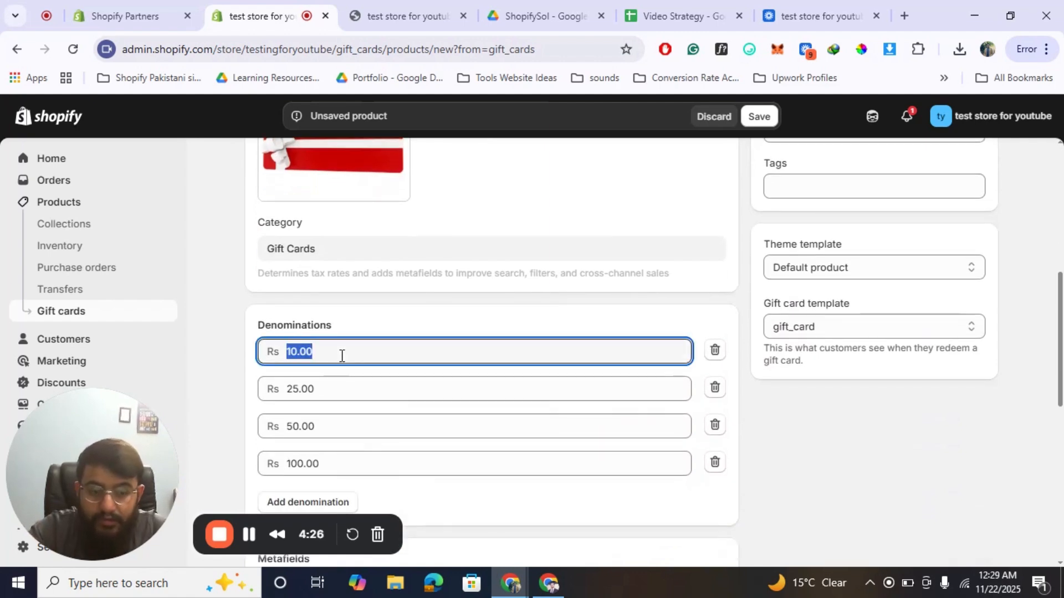
{"action": "type", "text": "1,000"}
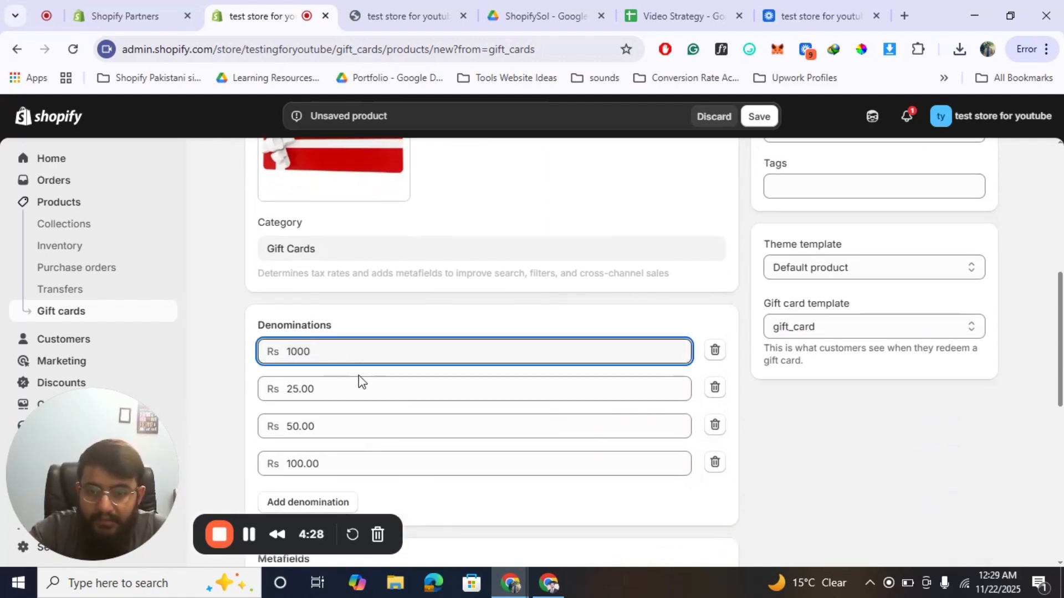
{"action": "left_click", "coordinate": [358, 374]}
{"action": "left_click", "coordinate": [340, 384]}
{"action": "type", "text": "1"}
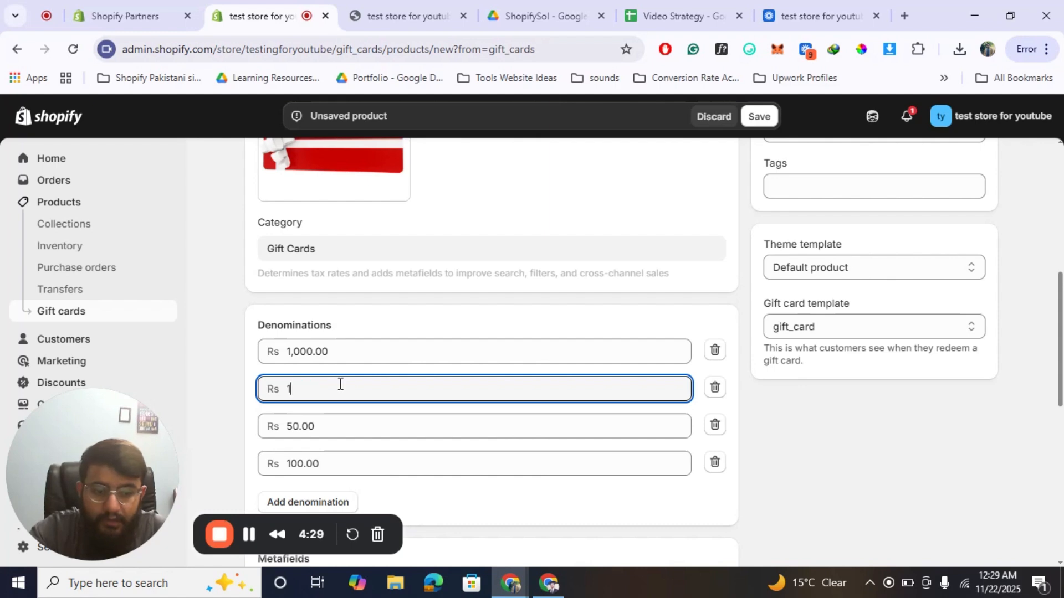
{"action": "type", "text": "500"}
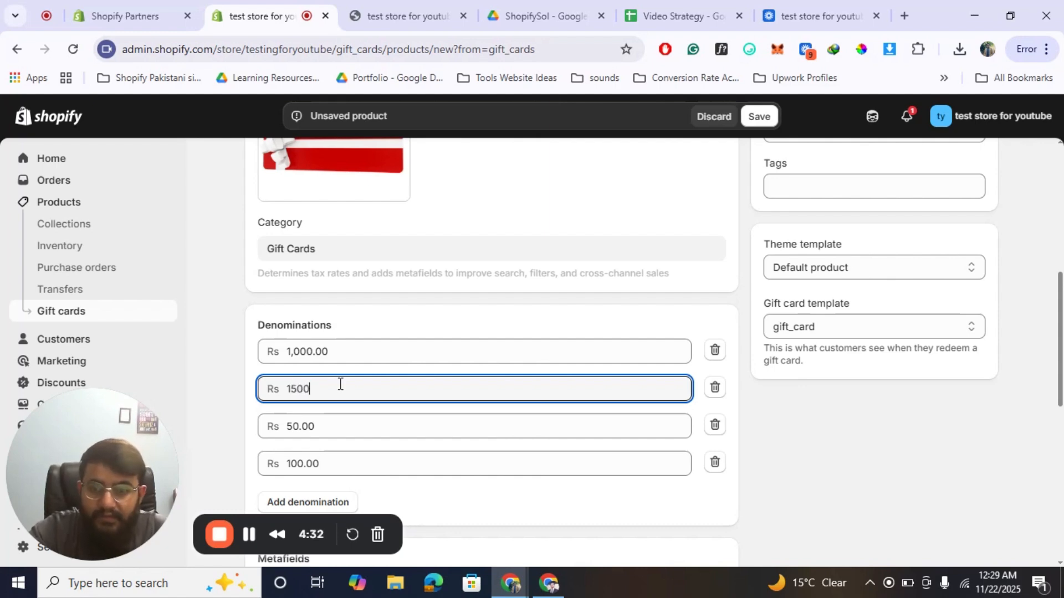
Set the third and fourth gift card denominations to Rs 2,000 and Rs 2,500.
{"action": "left_click", "coordinate": [318, 425]}
{"action": "type", "text": "2,00"}
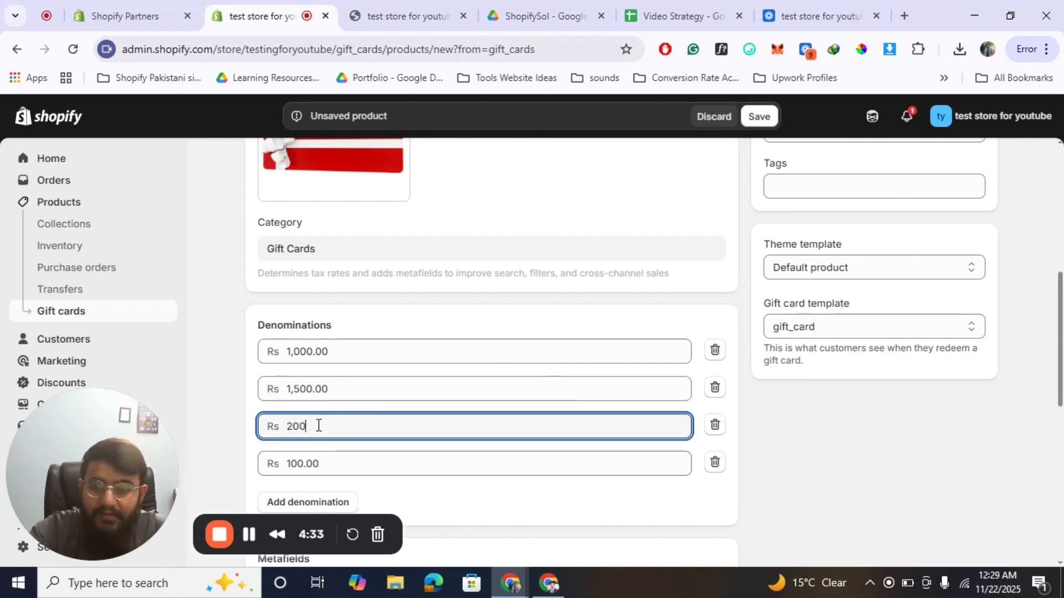
{"action": "type", "text": "0"}
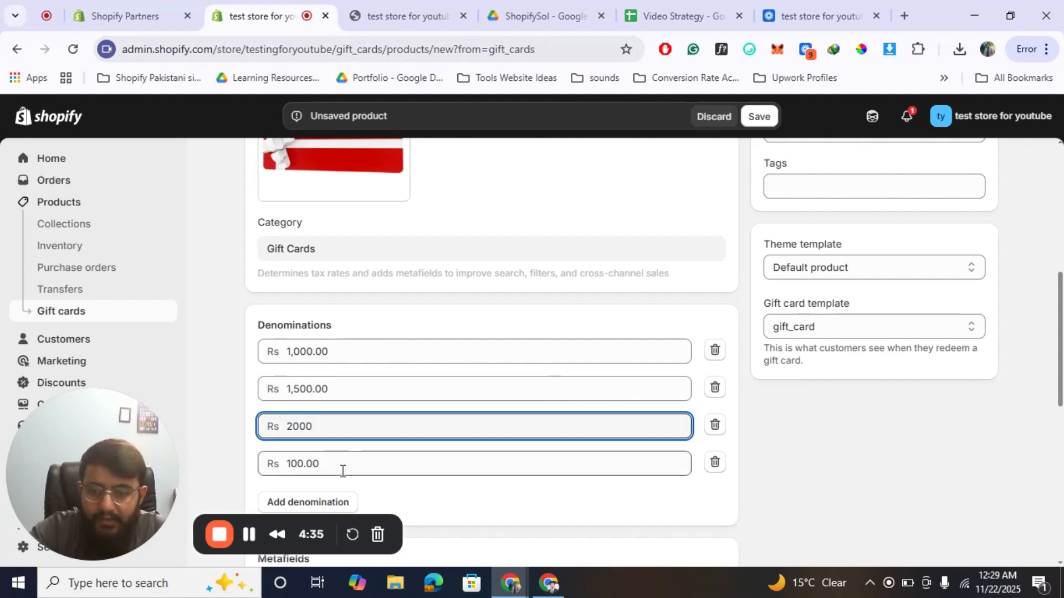
{"action": "left_click", "coordinate": [342, 471]}
{"action": "type", "text": "25"}
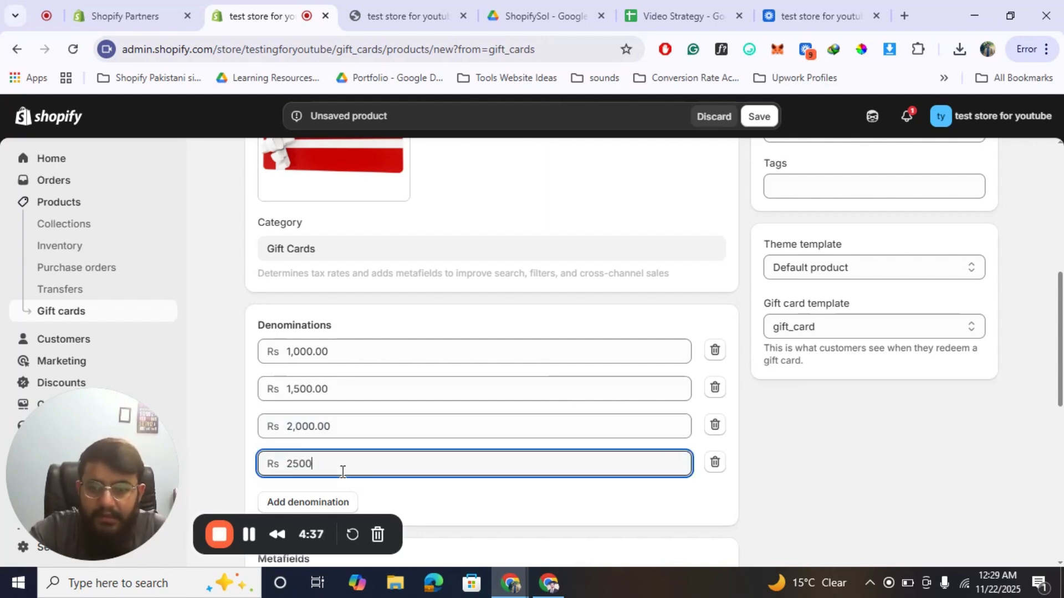
{"action": "left_click", "coordinate": [224, 430]}
Check over the remaining fields of the gift card product and save it.
{"action": "scroll", "coordinate": [224, 430], "scroll_direction": "down", "scroll_amount": 7}
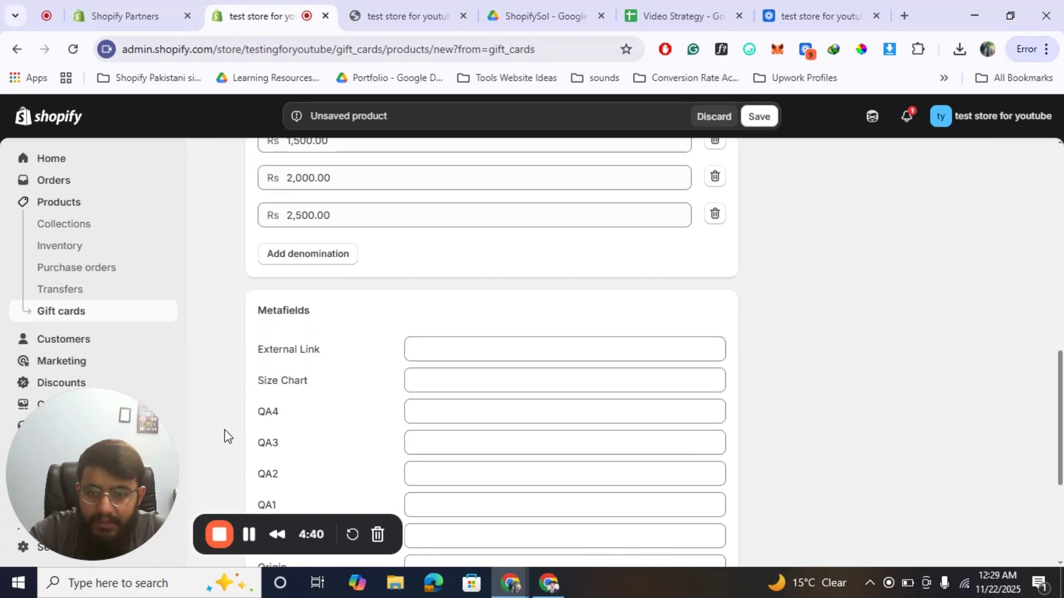
{"action": "scroll", "coordinate": [225, 430], "scroll_direction": "up", "scroll_amount": 10}
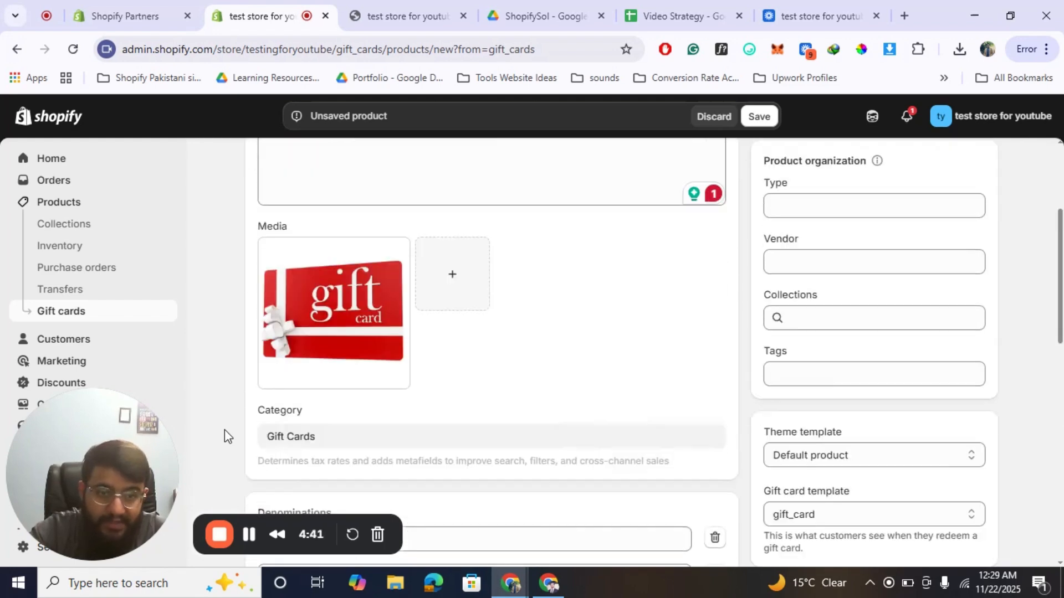
{"action": "scroll", "coordinate": [736, 358], "scroll_direction": "down", "scroll_amount": 2}
{"action": "scroll", "coordinate": [737, 358], "scroll_direction": "up", "scroll_amount": 2}
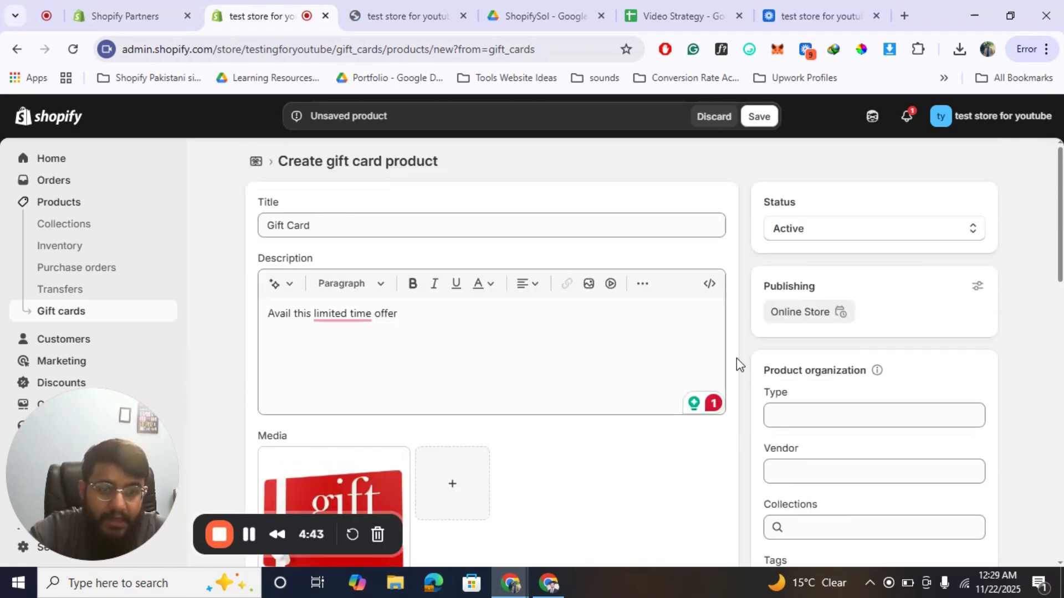
{"action": "left_click", "coordinate": [759, 116]}
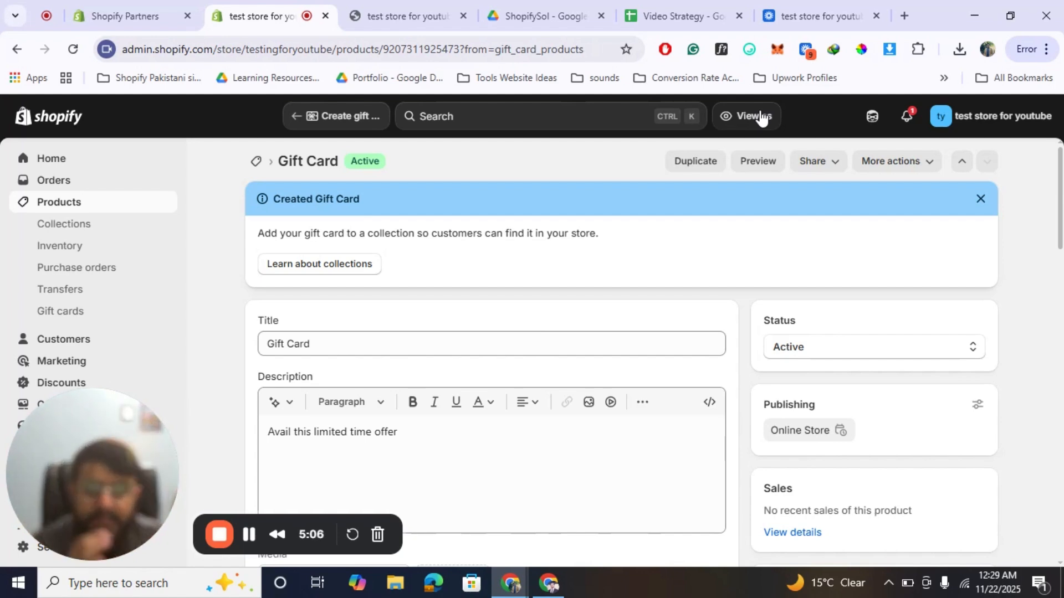
Preview the saved gift card product on the storefront and close the old storefront tab.
{"action": "left_click", "coordinate": [762, 169]}
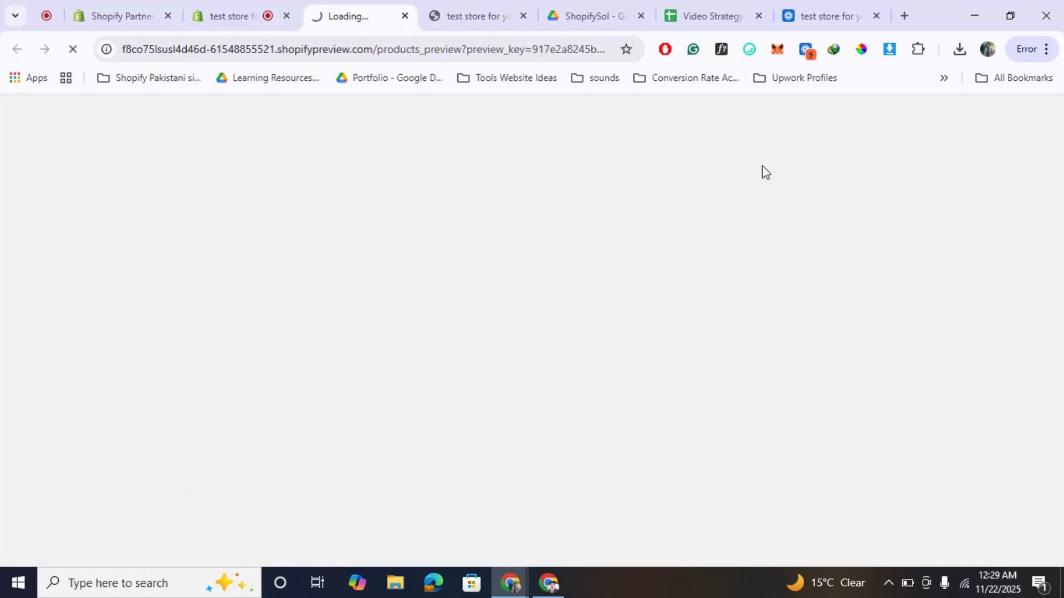
{"action": "left_click", "coordinate": [522, 15]}
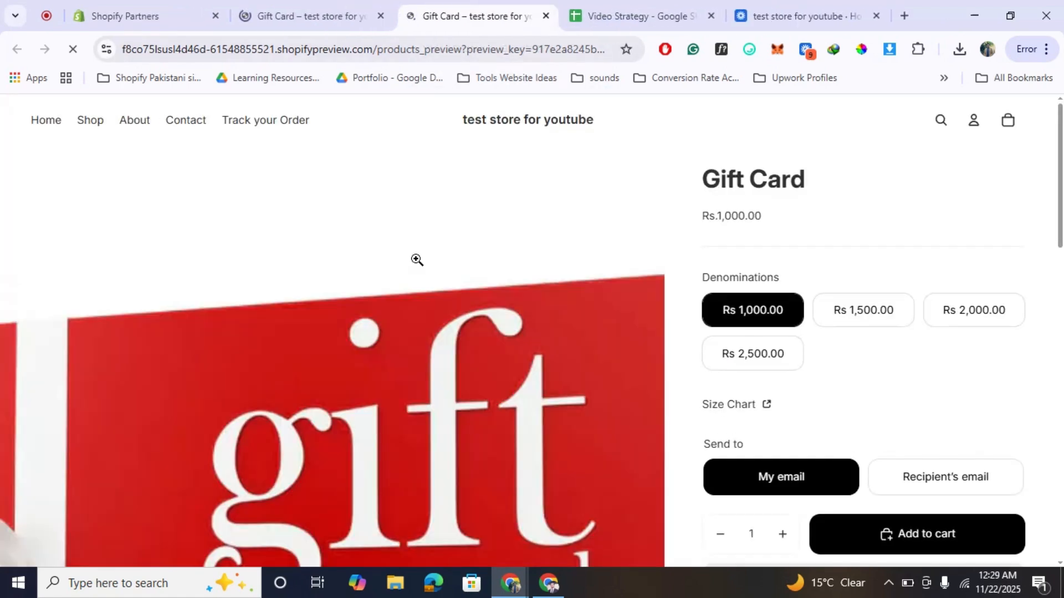
Choose the Rs 2,000.00 denomination on the gift card's storefront product page.
{"action": "scroll", "coordinate": [526, 321], "scroll_direction": "down", "scroll_amount": 2}
{"action": "scroll", "coordinate": [526, 321], "scroll_direction": "up", "scroll_amount": 1}
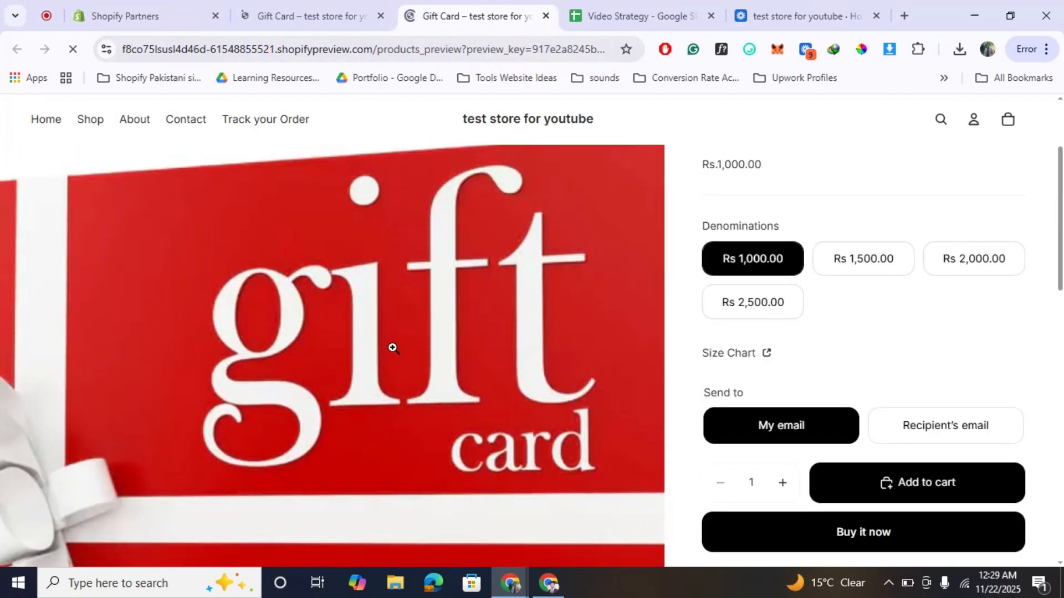
{"action": "scroll", "coordinate": [393, 348], "scroll_direction": "up", "scroll_amount": 1}
{"action": "scroll", "coordinate": [393, 348], "scroll_direction": "down", "scroll_amount": 1}
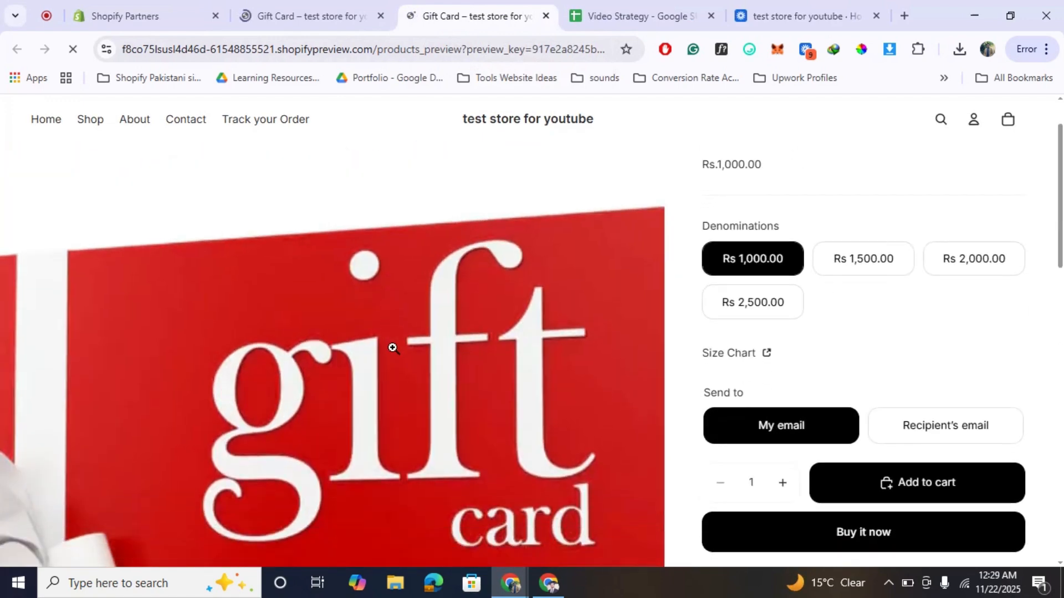
{"action": "scroll", "coordinate": [393, 347], "scroll_direction": "up", "scroll_amount": 1}
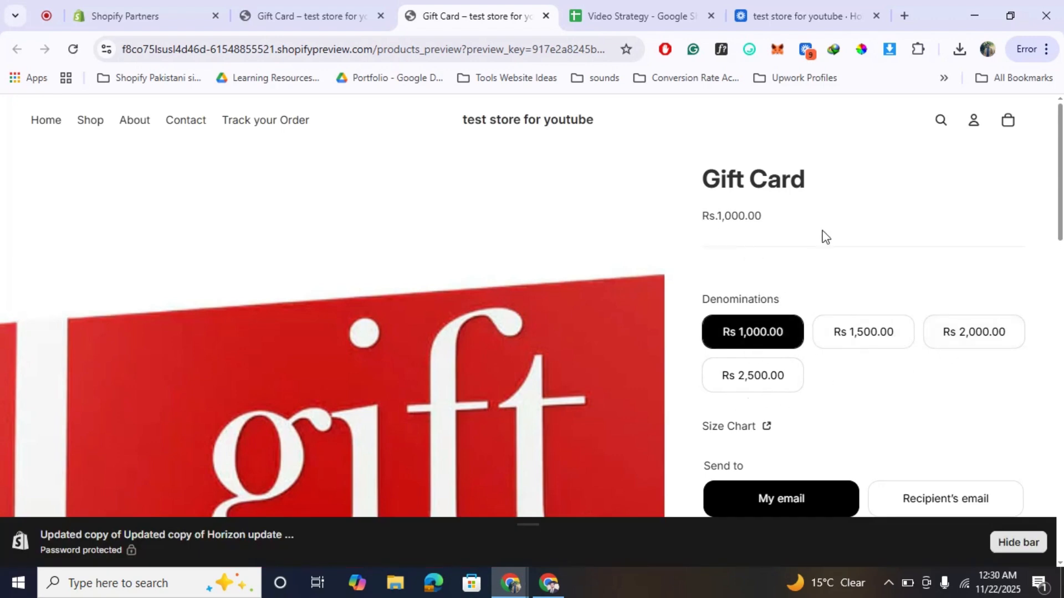
{"action": "scroll", "coordinate": [825, 235], "scroll_direction": "down", "scroll_amount": 1}
{"action": "left_click", "coordinate": [1002, 336]}
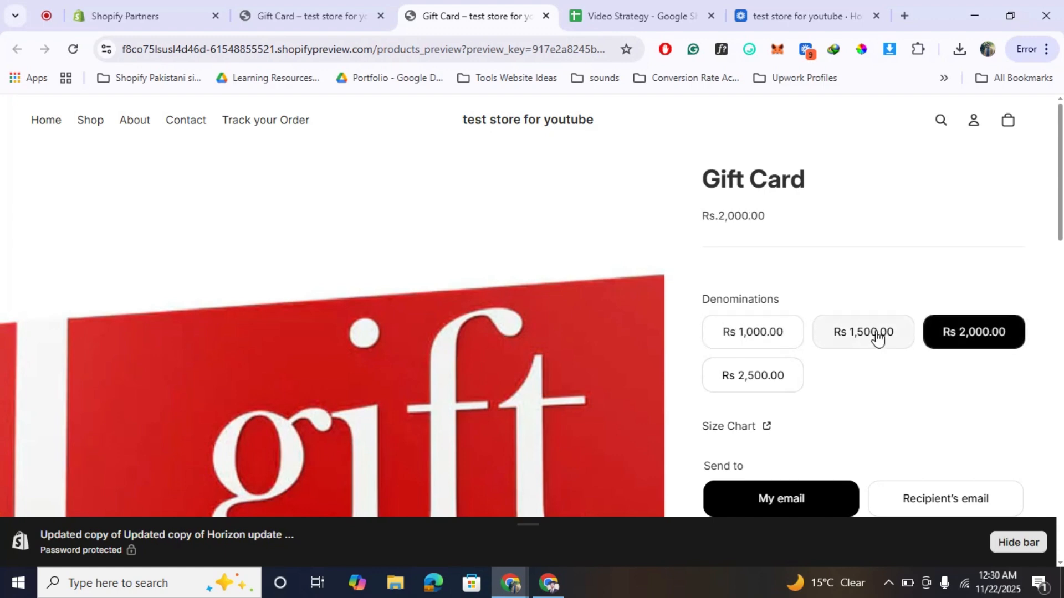
Examine the gift card's product page, including its image, denominations, delivery options, purchase choices and description.
{"action": "scroll", "coordinate": [877, 336], "scroll_direction": "down", "scroll_amount": 10}
{"action": "scroll", "coordinate": [877, 336], "scroll_direction": "up", "scroll_amount": 6}
{"action": "scroll", "coordinate": [877, 336], "scroll_direction": "up", "scroll_amount": 3}
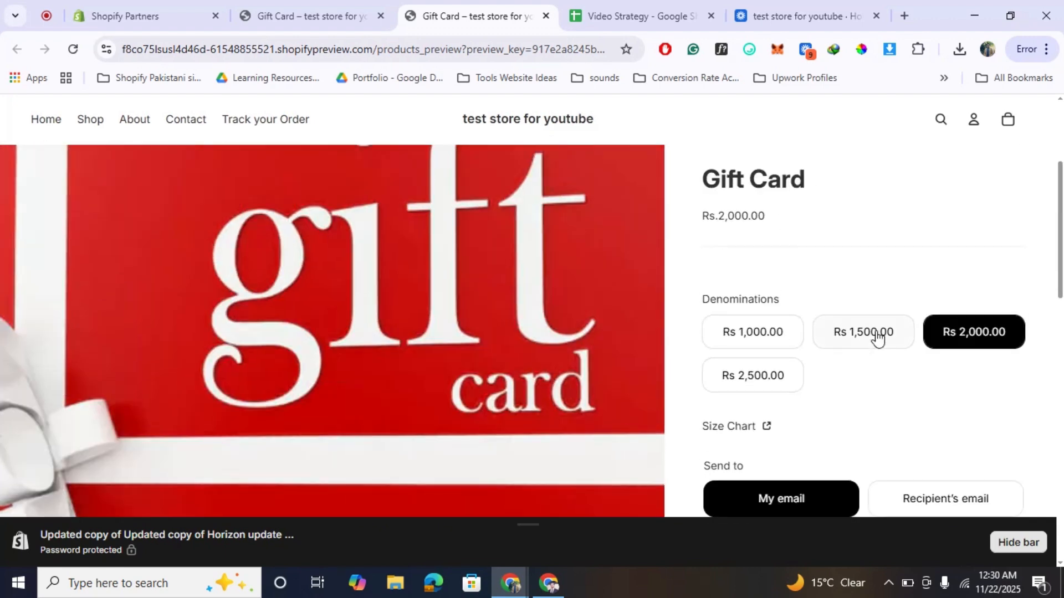
{"action": "scroll", "coordinate": [877, 337], "scroll_direction": "down", "scroll_amount": 2}
{"action": "scroll", "coordinate": [877, 337], "scroll_direction": "up", "scroll_amount": 2}
{"action": "scroll", "coordinate": [877, 336], "scroll_direction": "down", "scroll_amount": 6}
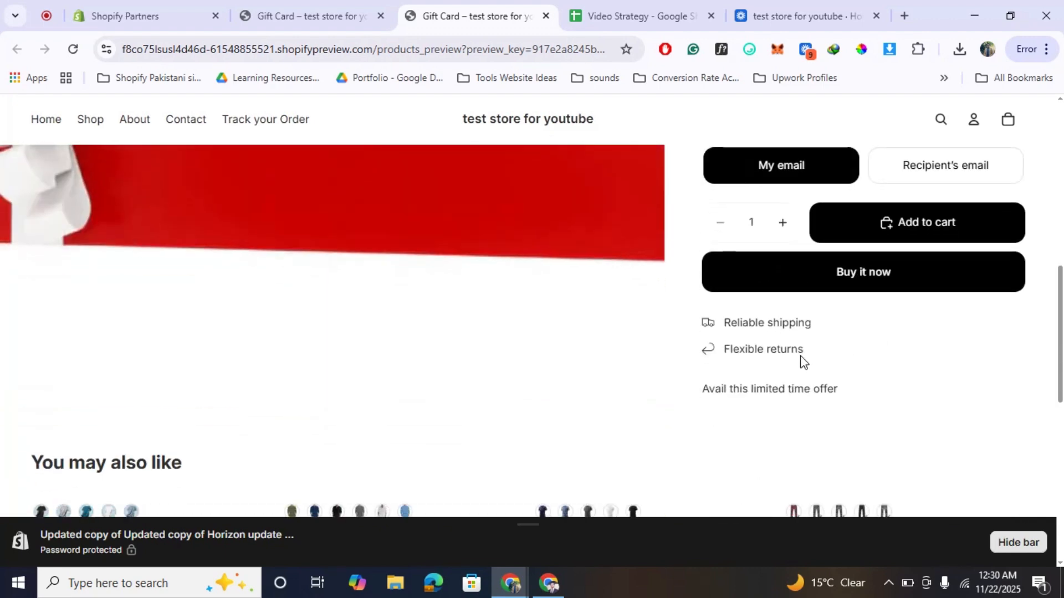
{"action": "scroll", "coordinate": [802, 361], "scroll_direction": "down", "scroll_amount": 1}
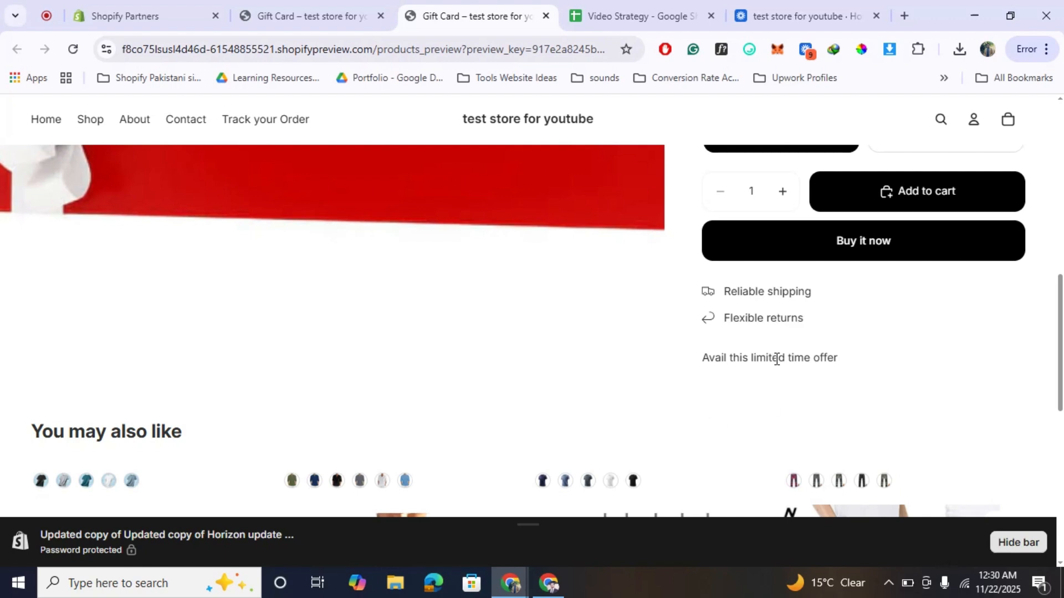
{"action": "scroll", "coordinate": [775, 359], "scroll_direction": "up", "scroll_amount": 6}
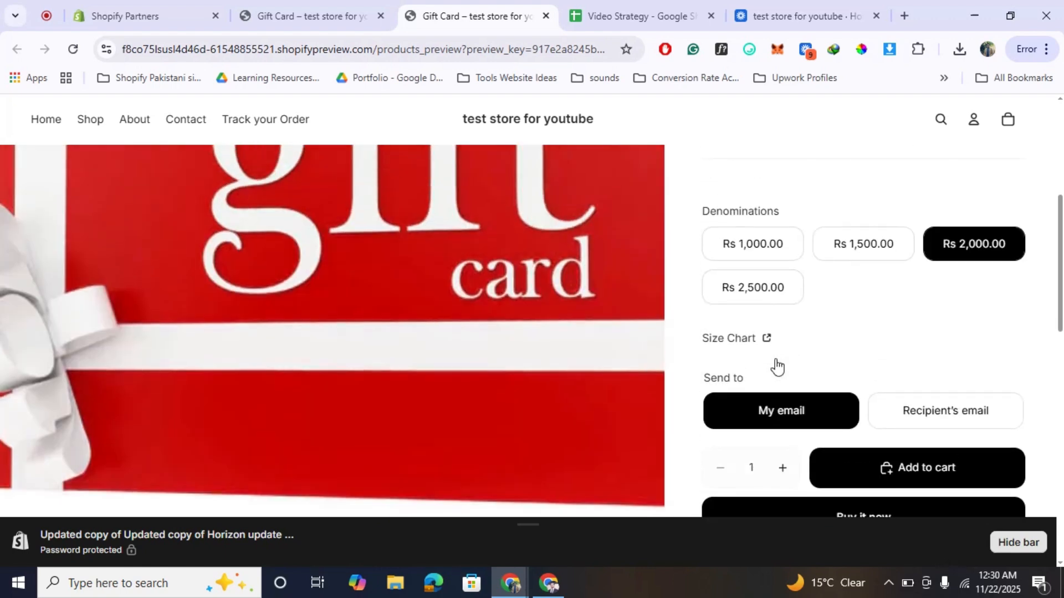
{"action": "scroll", "coordinate": [778, 367], "scroll_direction": "down", "scroll_amount": 1}
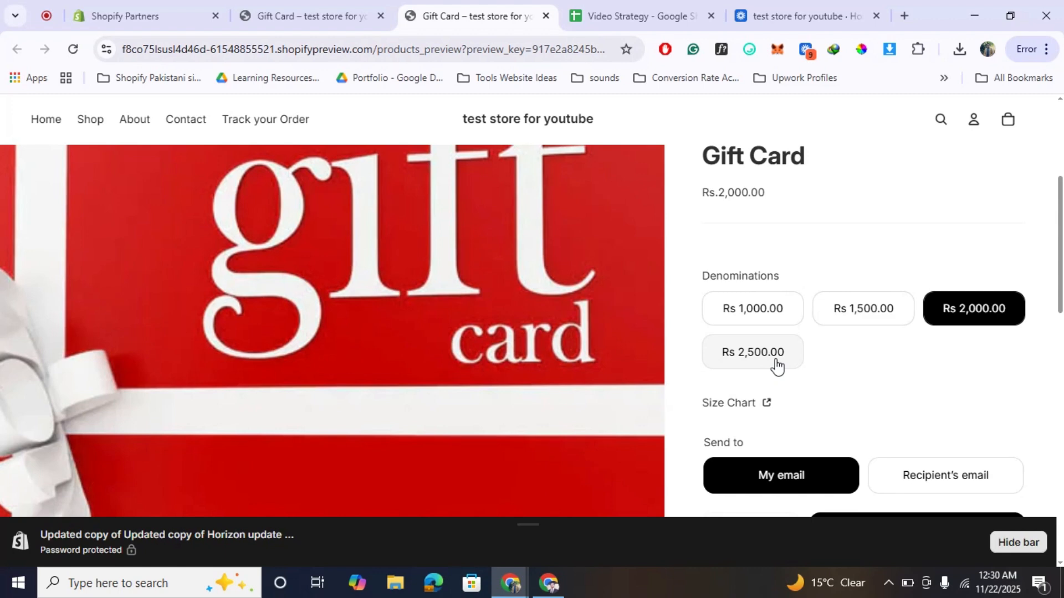
{"action": "scroll", "coordinate": [776, 364], "scroll_direction": "down", "scroll_amount": 5}
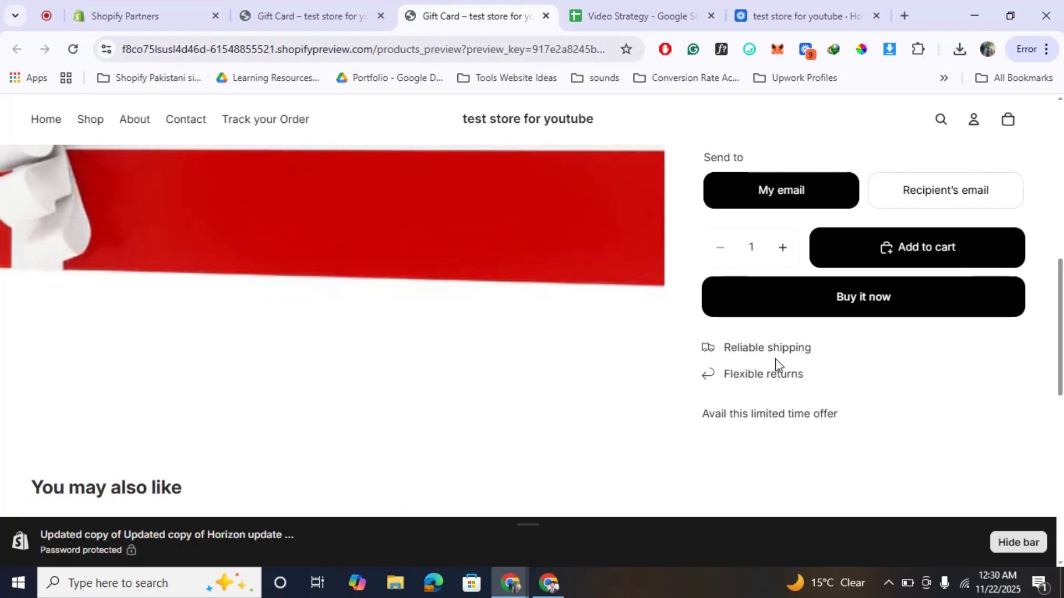
Try to buy the Rs 2,000.00 gift card directly from its product page.
{"action": "scroll", "coordinate": [776, 364], "scroll_direction": "up", "scroll_amount": 5}
{"action": "scroll", "coordinate": [776, 364], "scroll_direction": "down", "scroll_amount": 3}
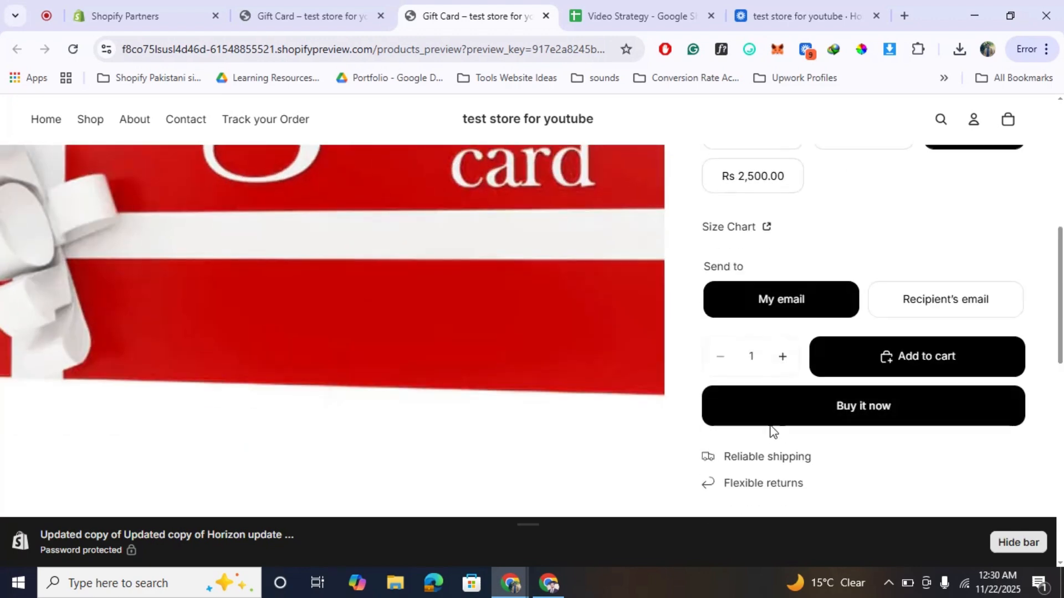
{"action": "left_click", "coordinate": [863, 413]}
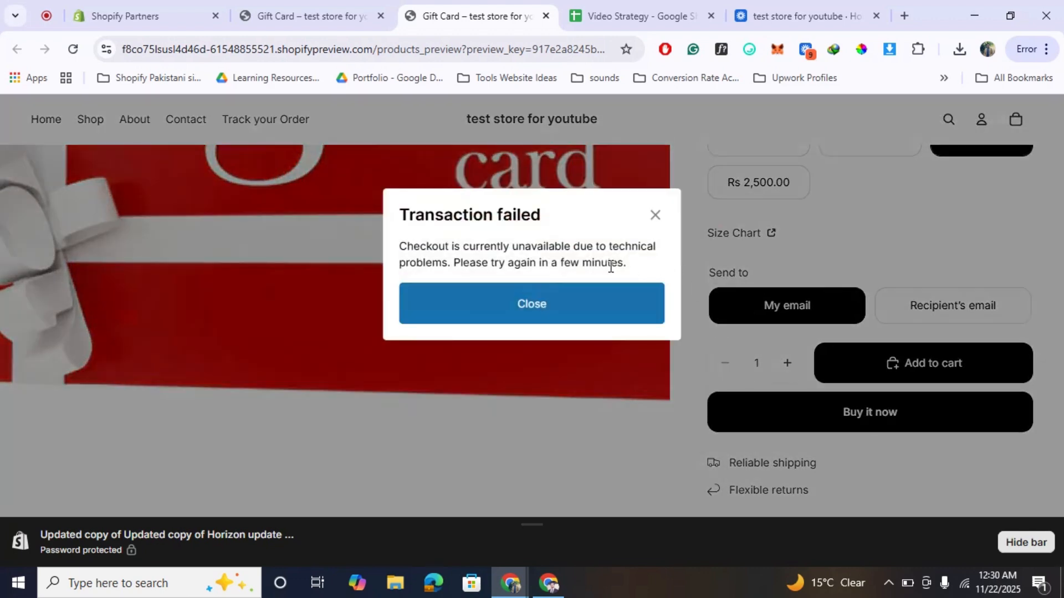
{"action": "left_click", "coordinate": [656, 217]}
Add one Rs 2,000.00 gift card to the cart and open the shopping cart.
{"action": "left_click", "coordinate": [893, 364]}
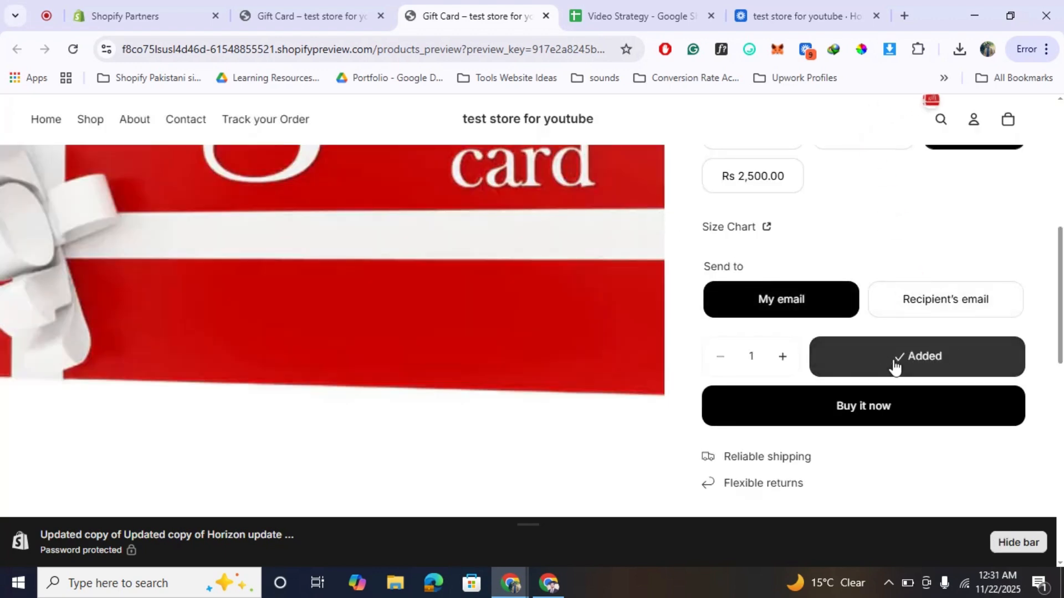
{"action": "scroll", "coordinate": [971, 181], "scroll_direction": "up", "scroll_amount": 3}
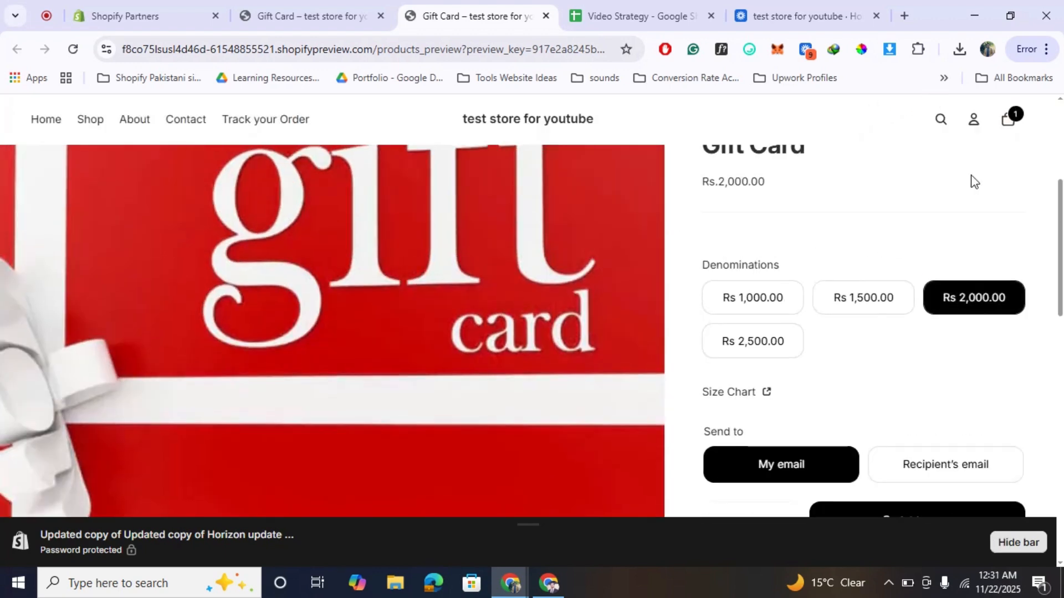
{"action": "left_click", "coordinate": [1019, 118]}
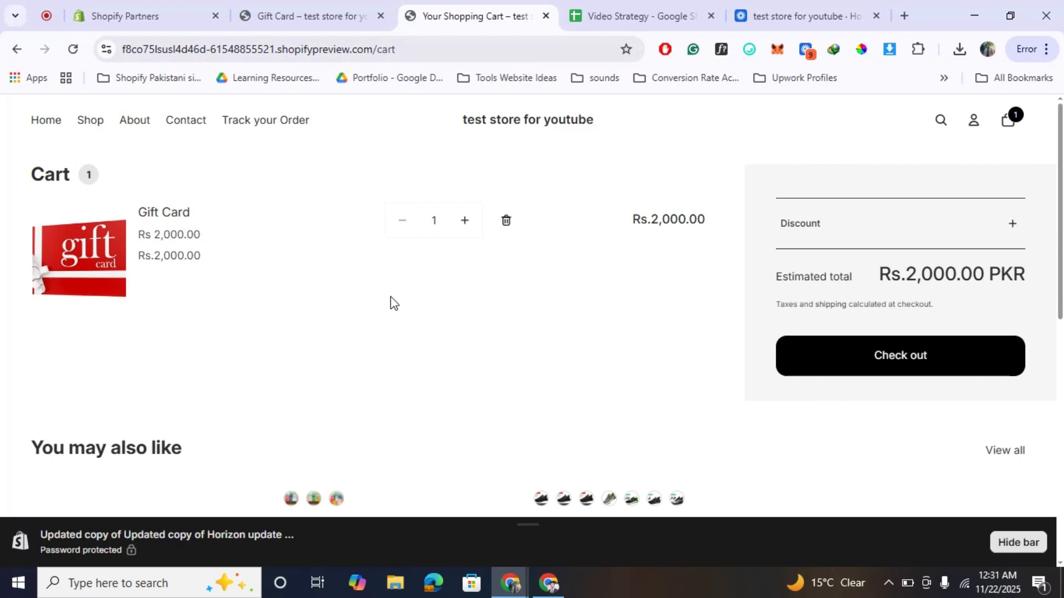
Try to check out the Rs 2,000.00 gift card from the theme preview's cart.
{"action": "left_click", "coordinate": [900, 360]}
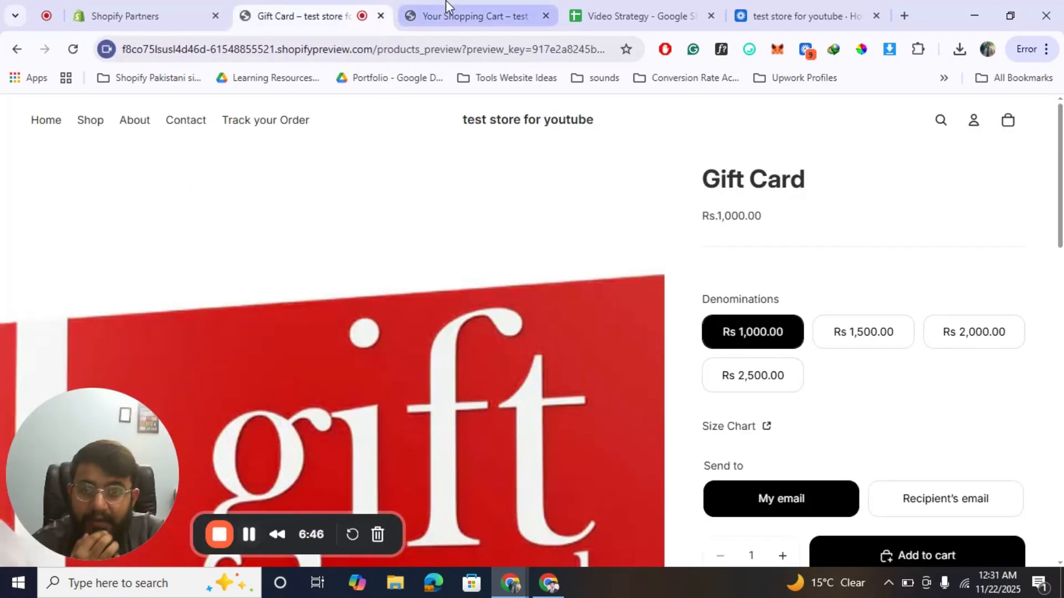
{"action": "left_click", "coordinate": [471, 16]}
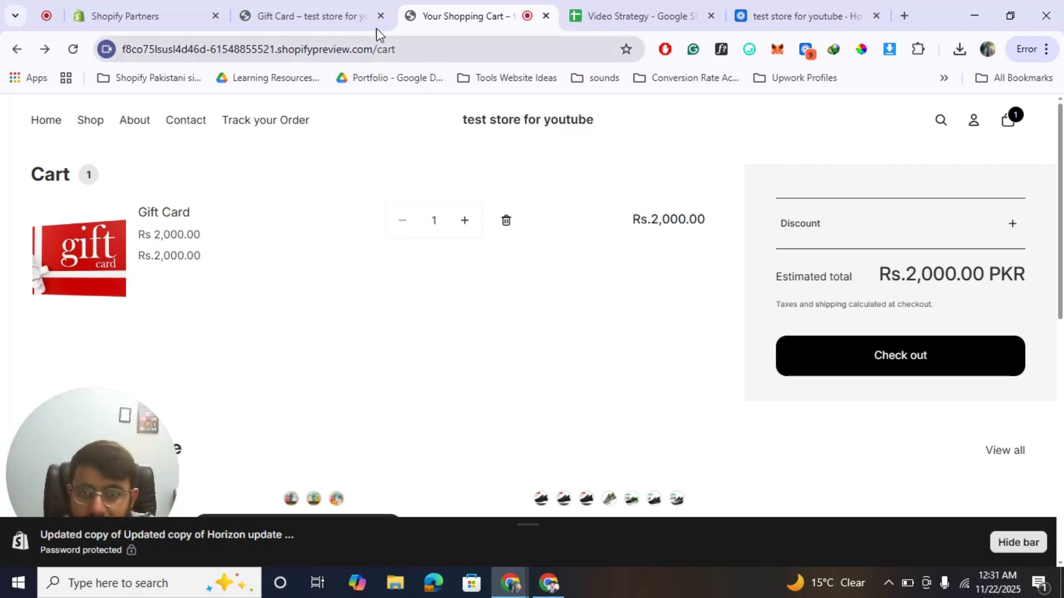
Return from the storefront preview to the gift card's admin product page and close the preview cart.
{"action": "left_click", "coordinate": [315, 10]}
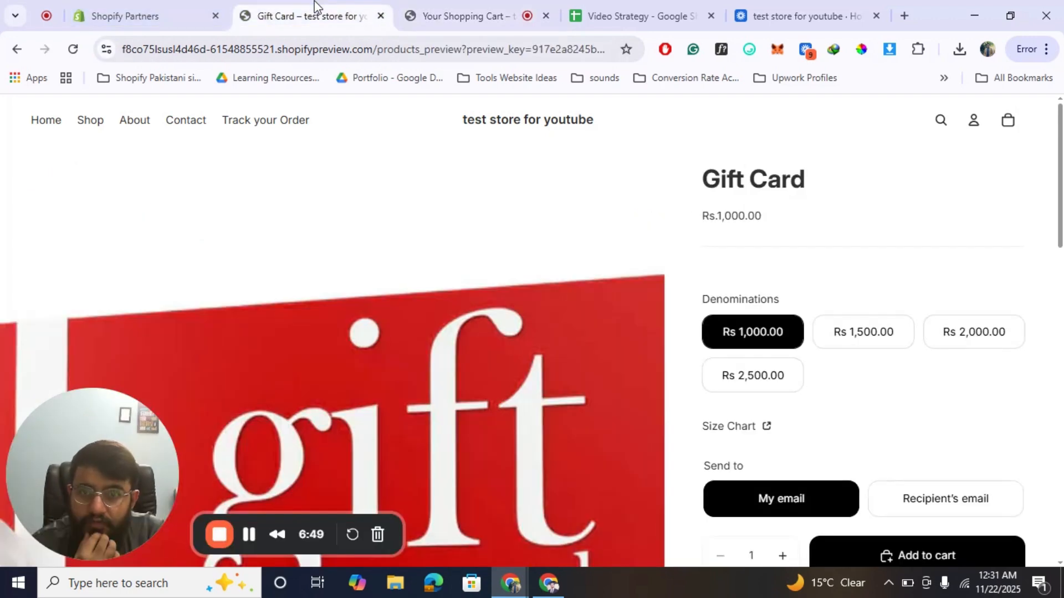
{"action": "left_click", "coordinate": [17, 49]}
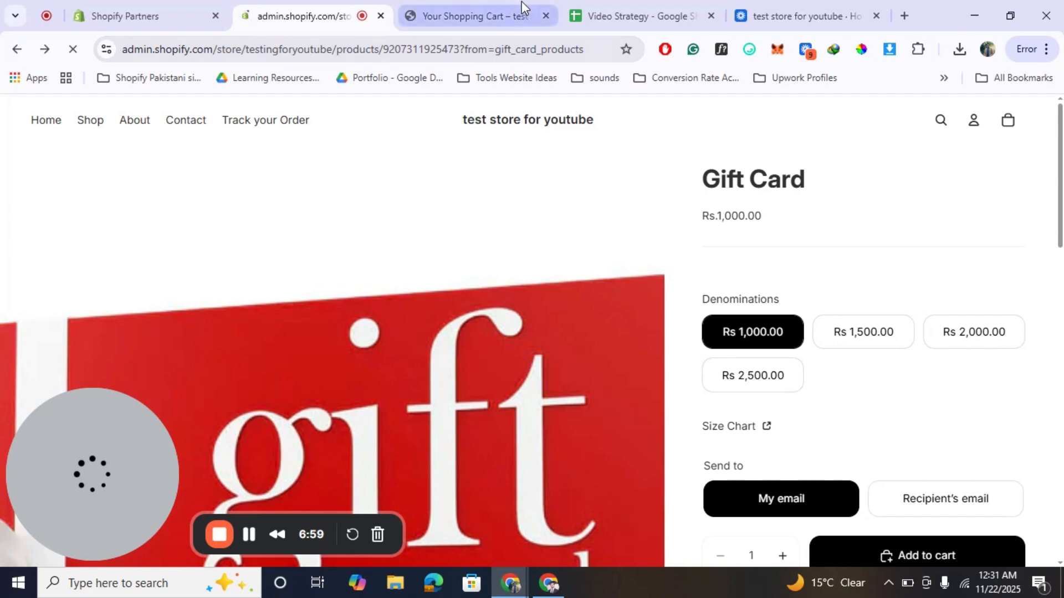
{"action": "left_click", "coordinate": [546, 16]}
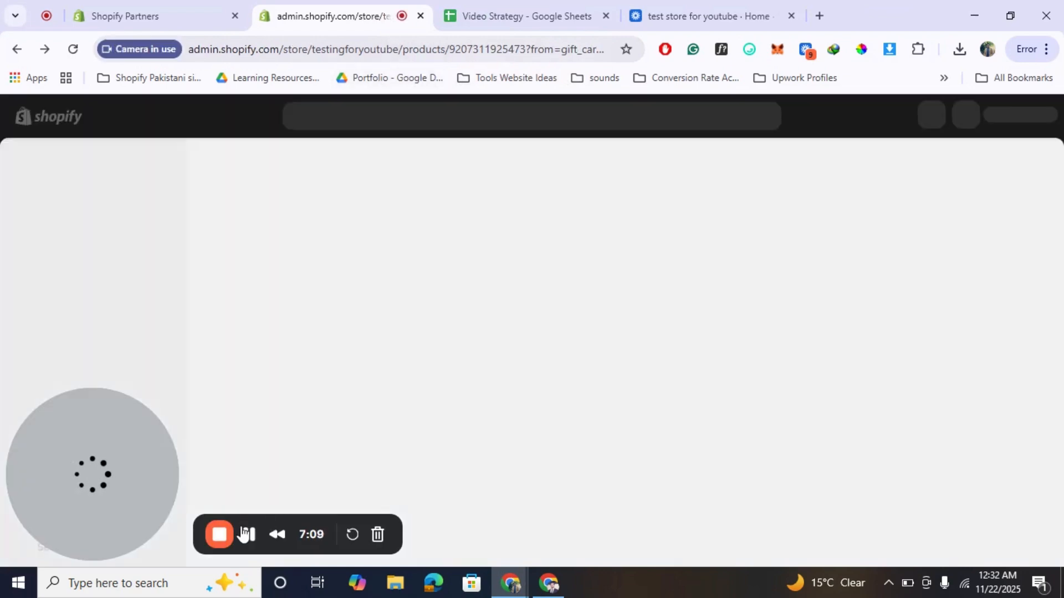
{"action": "left_click_drag", "start_coordinate": [121, 423], "coordinate": [275, 434]}
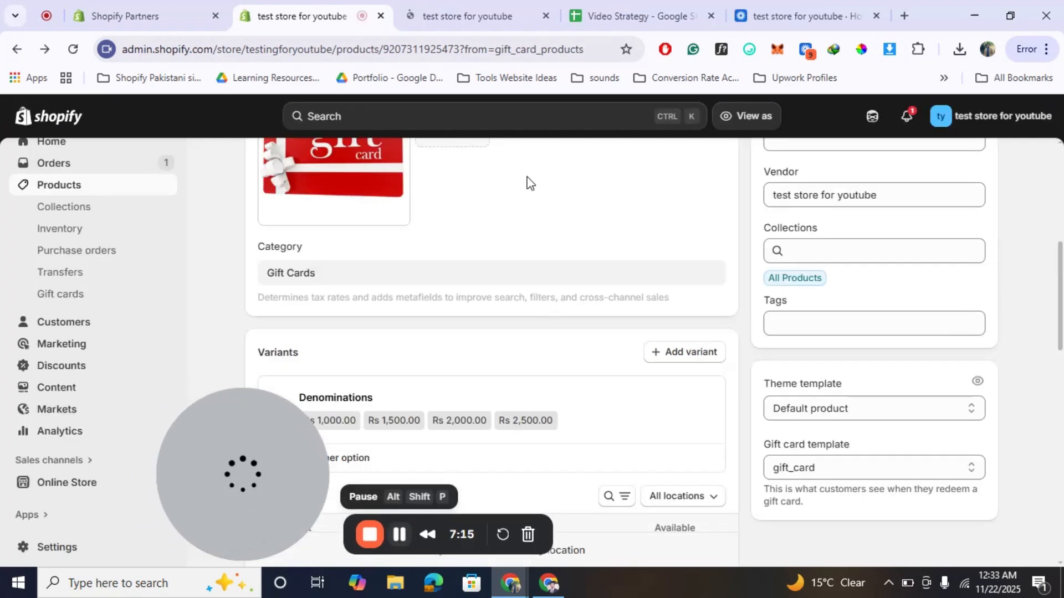
Open the Gift Card product from the actual storefront's home page.
{"action": "left_click", "coordinate": [482, 15]}
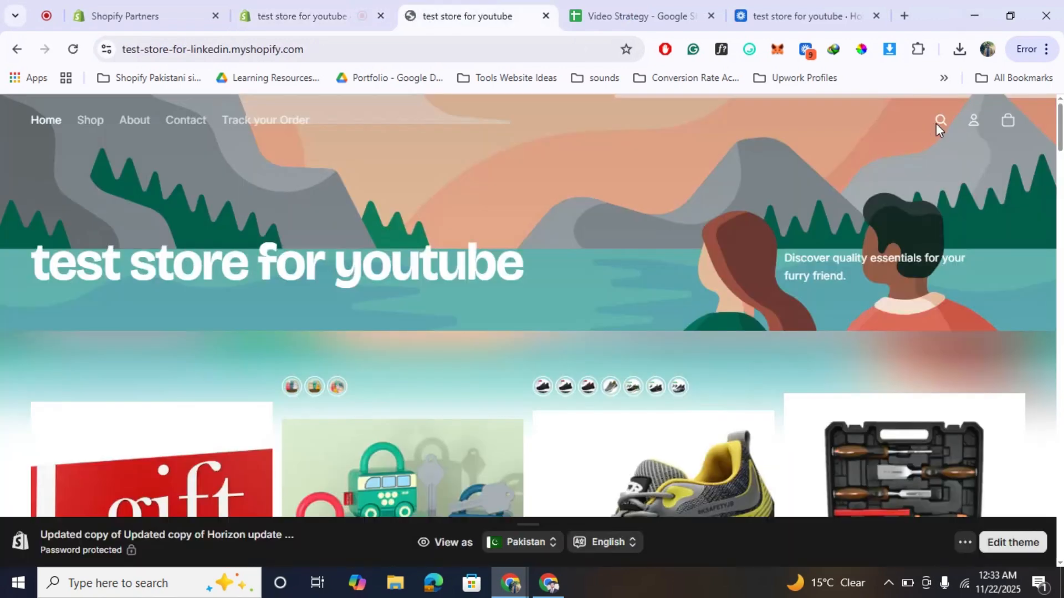
{"action": "scroll", "coordinate": [650, 238], "scroll_direction": "down", "scroll_amount": 3}
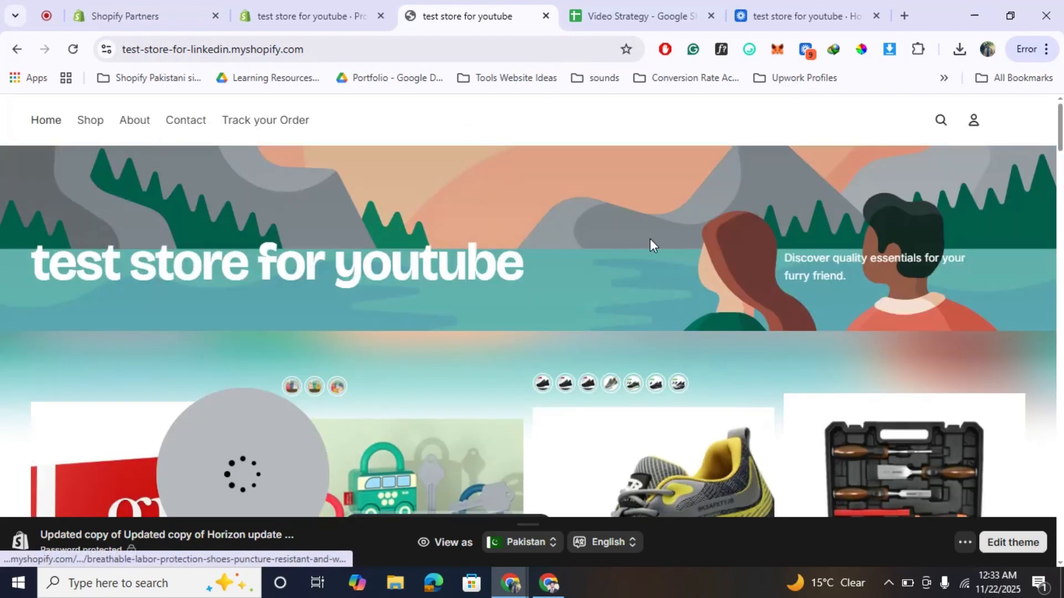
{"action": "scroll", "coordinate": [650, 238], "scroll_direction": "down", "scroll_amount": 4}
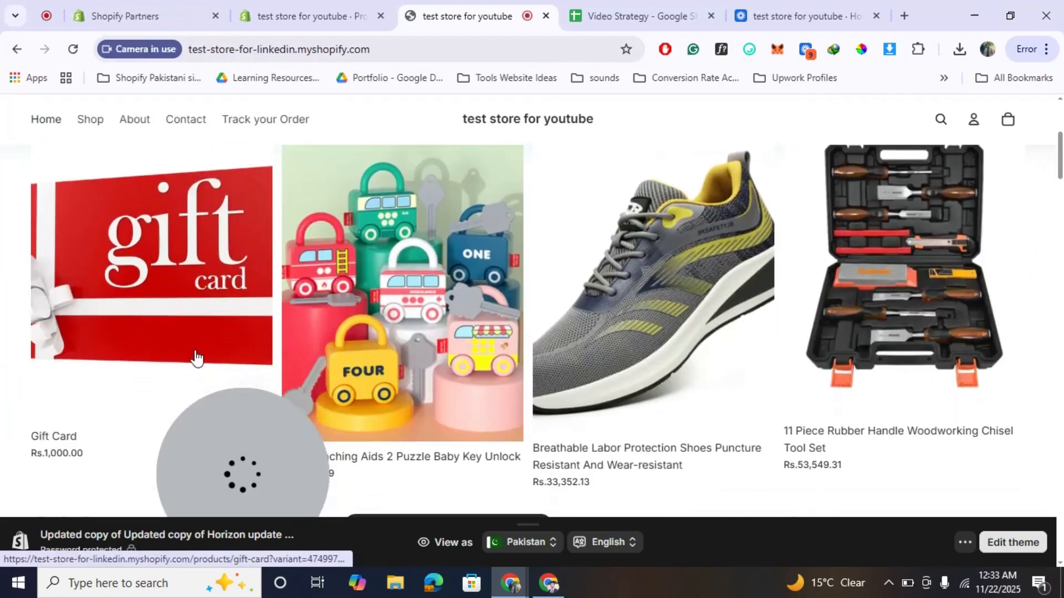
{"action": "left_click", "coordinate": [179, 300]}
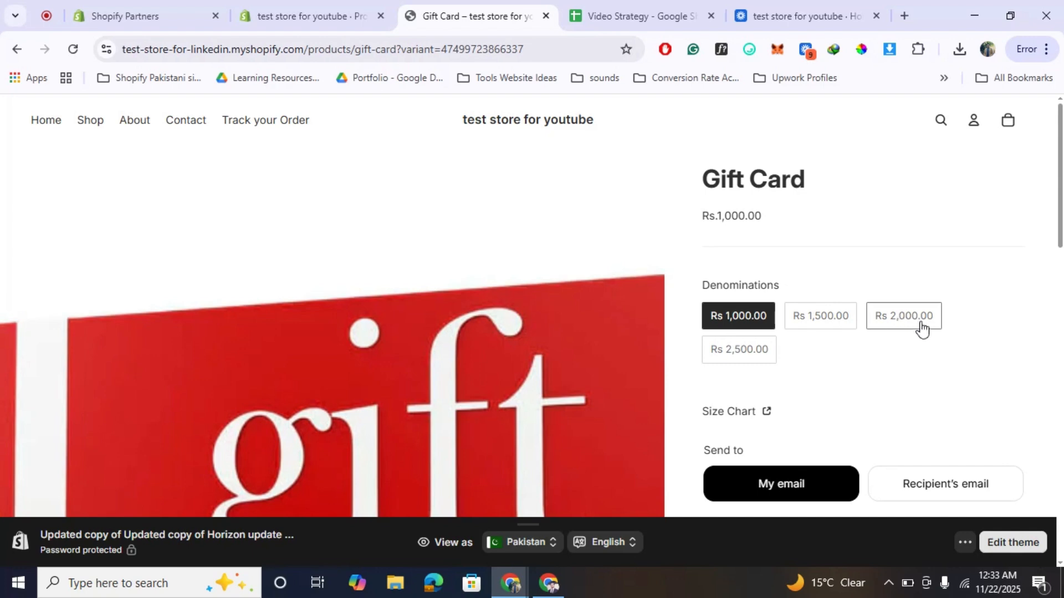
Choose the Rs 2,000.00 denomination and buy the gift card directly, going to checkout.
{"action": "left_click", "coordinate": [901, 321]}
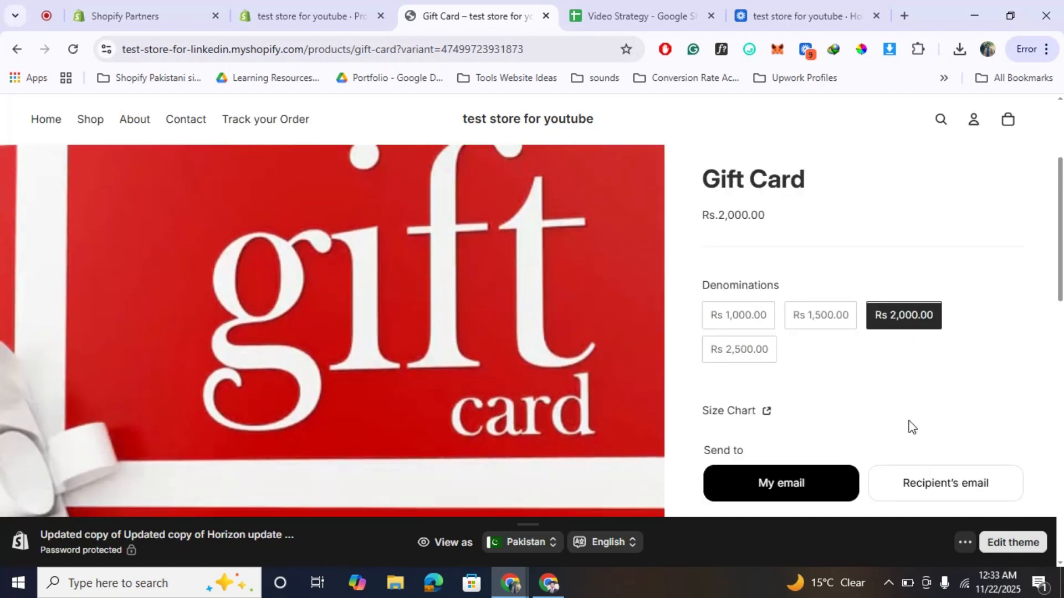
{"action": "scroll", "coordinate": [909, 427], "scroll_direction": "down", "scroll_amount": 3}
{"action": "left_click", "coordinate": [847, 434]}
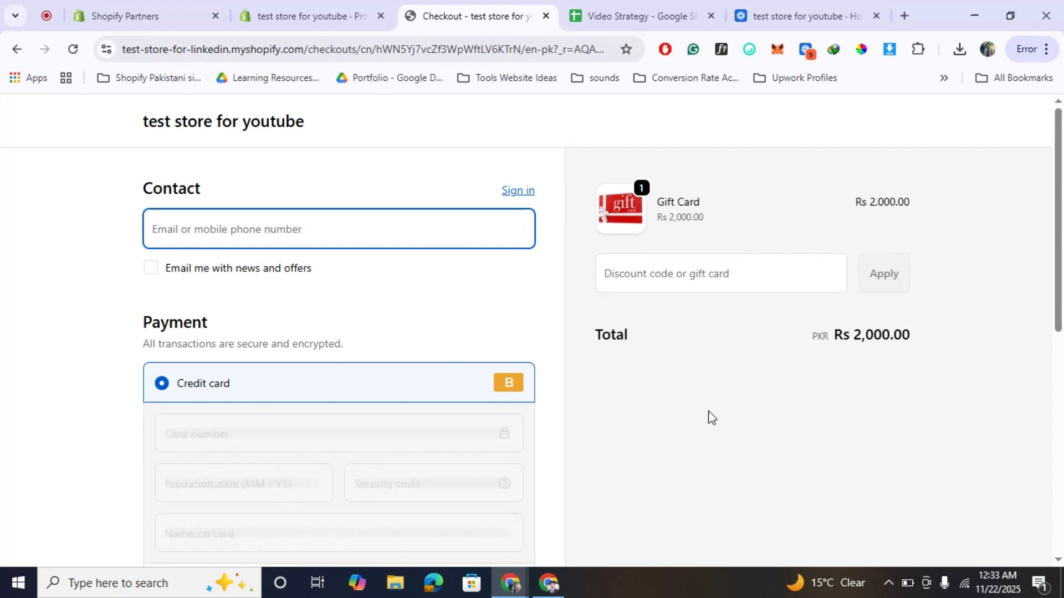
Fill in the checkout's billing name and address from the saved address suggestion.
{"action": "scroll", "coordinate": [482, 370], "scroll_direction": "down", "scroll_amount": 1}
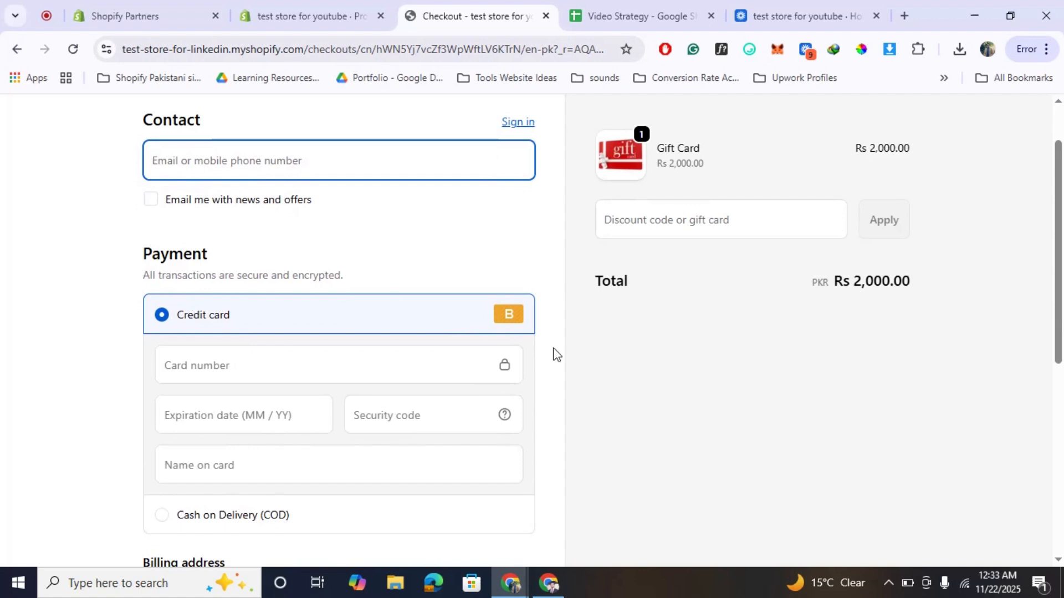
{"action": "scroll", "coordinate": [555, 355], "scroll_direction": "up", "scroll_amount": 1}
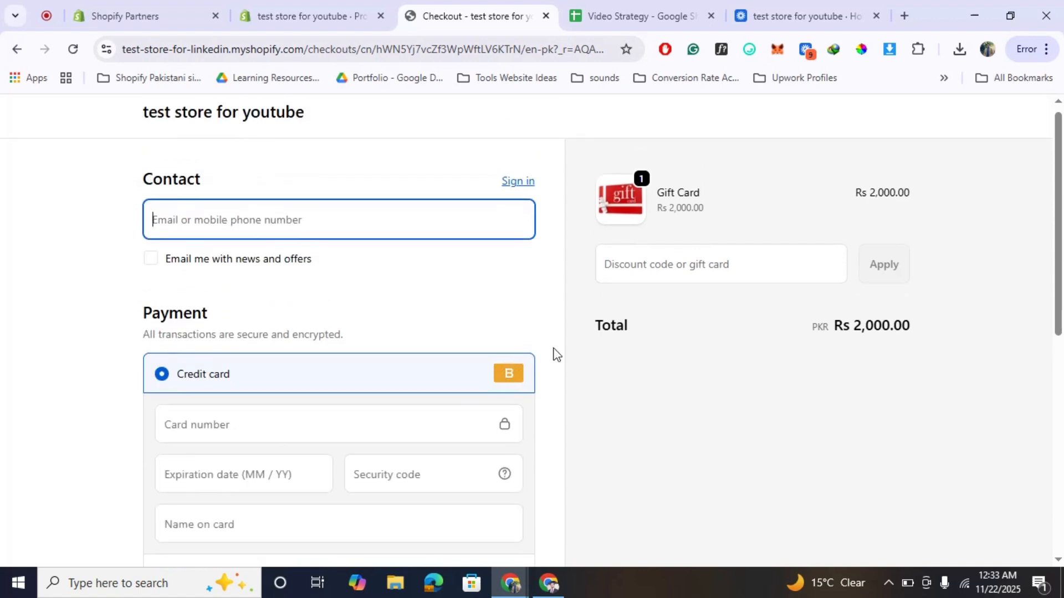
{"action": "scroll", "coordinate": [556, 354], "scroll_direction": "down", "scroll_amount": 5}
{"action": "scroll", "coordinate": [556, 355], "scroll_direction": "down", "scroll_amount": 5}
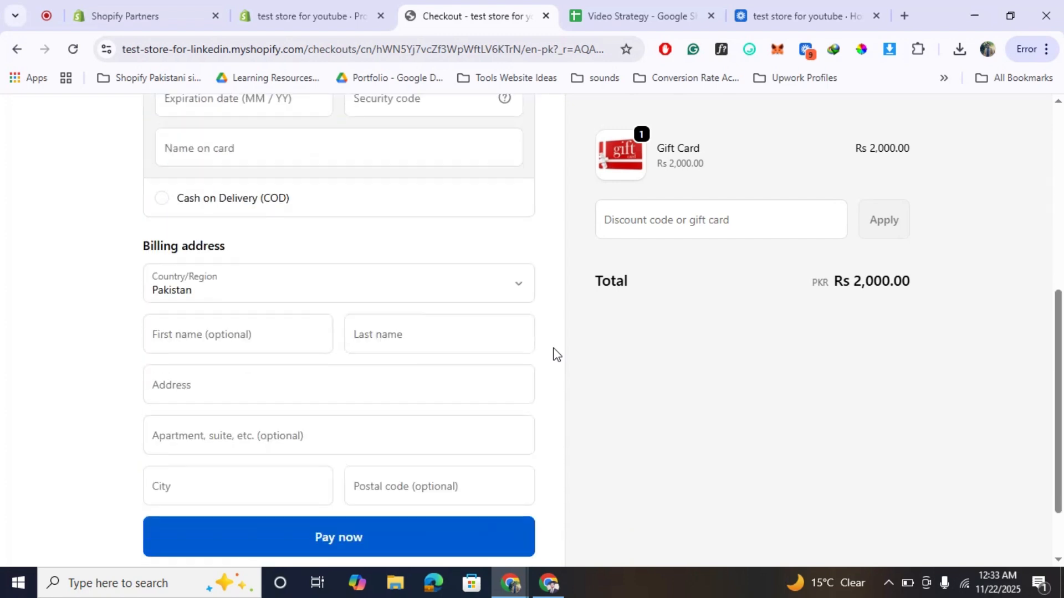
{"action": "left_click", "coordinate": [226, 241]}
{"action": "left_click", "coordinate": [310, 297]}
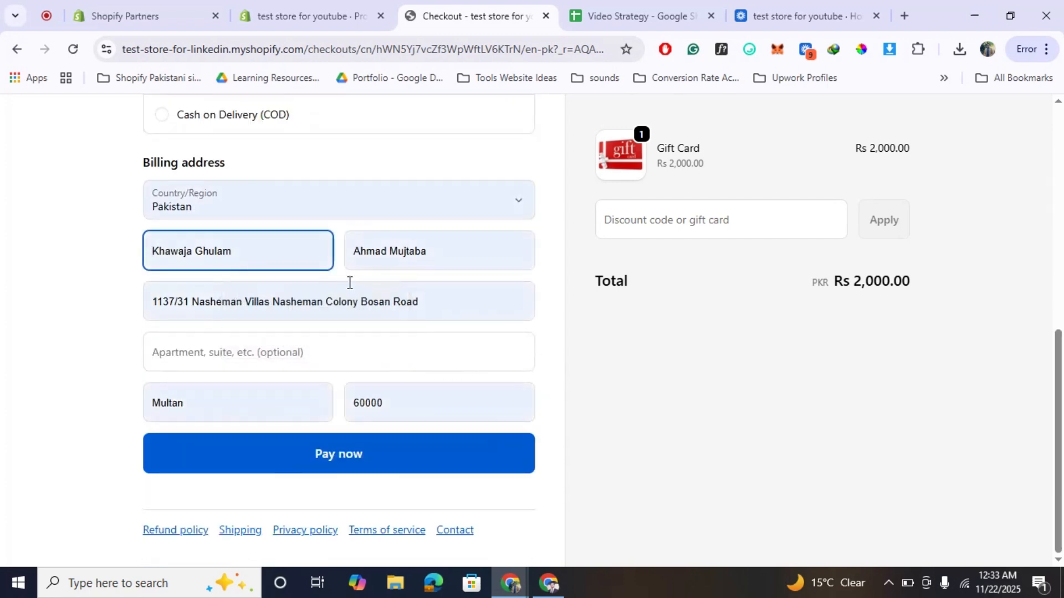
Enter the credit card's number, expiration date and security code, and try to submit the payment.
{"action": "scroll", "coordinate": [349, 288], "scroll_direction": "up", "scroll_amount": 5}
{"action": "left_click", "coordinate": [221, 312]}
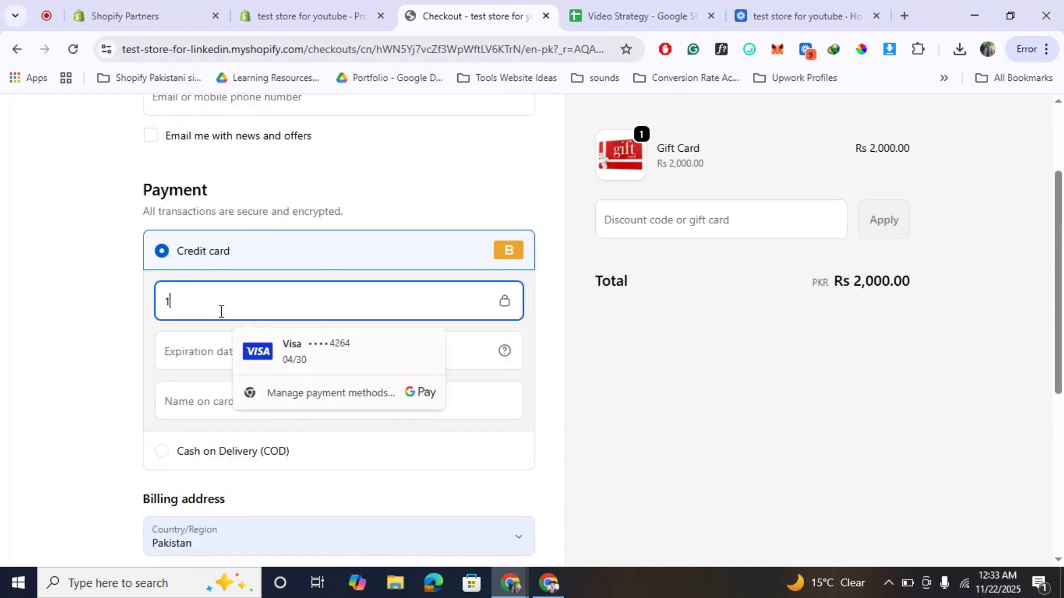
{"action": "type", "text": "1"}
{"action": "left_click", "coordinate": [209, 349]}
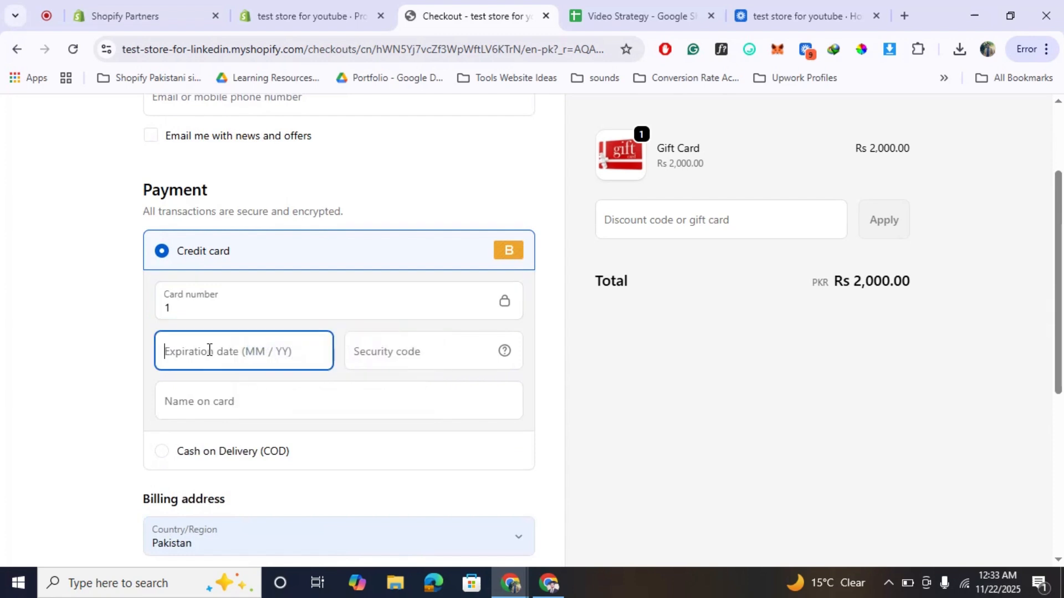
{"action": "type", "text": "02026"}
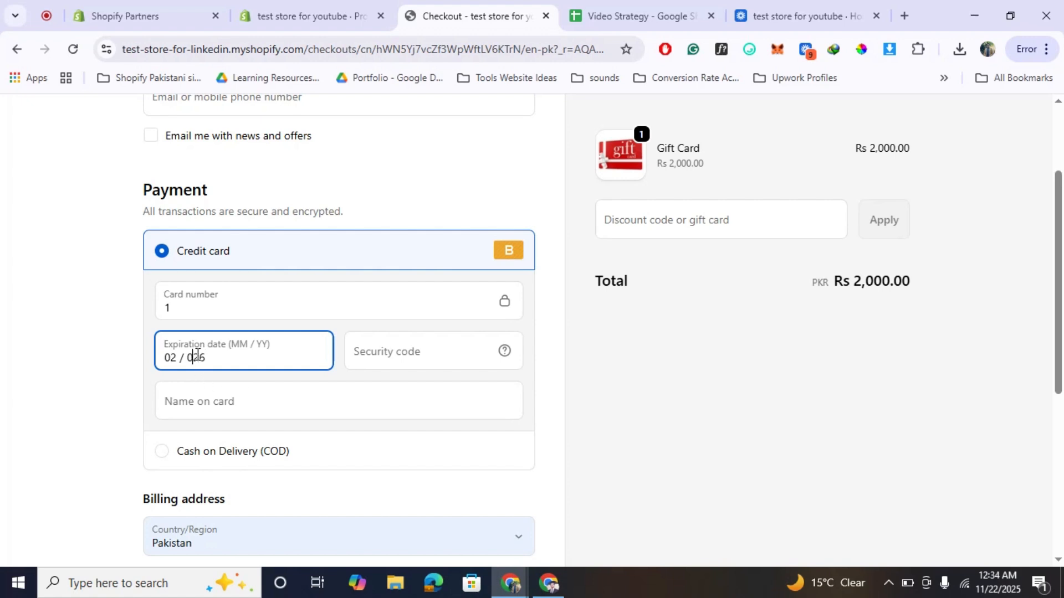
{"action": "key", "text": "BackSpace"}
{"action": "left_click", "coordinate": [393, 353]}
{"action": "type", "text": "11"}
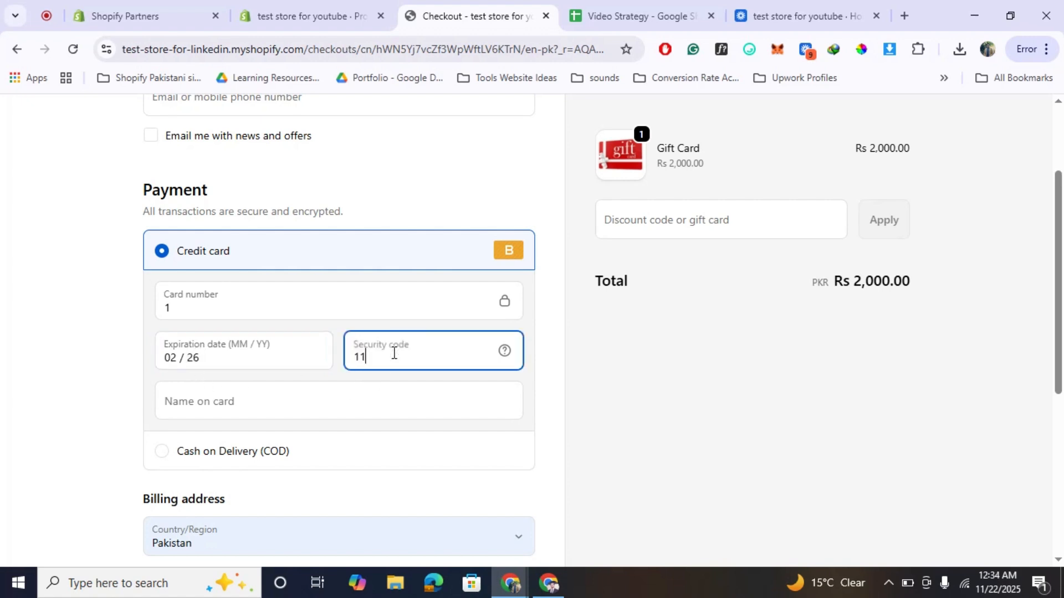
{"action": "type", "text": "1"}
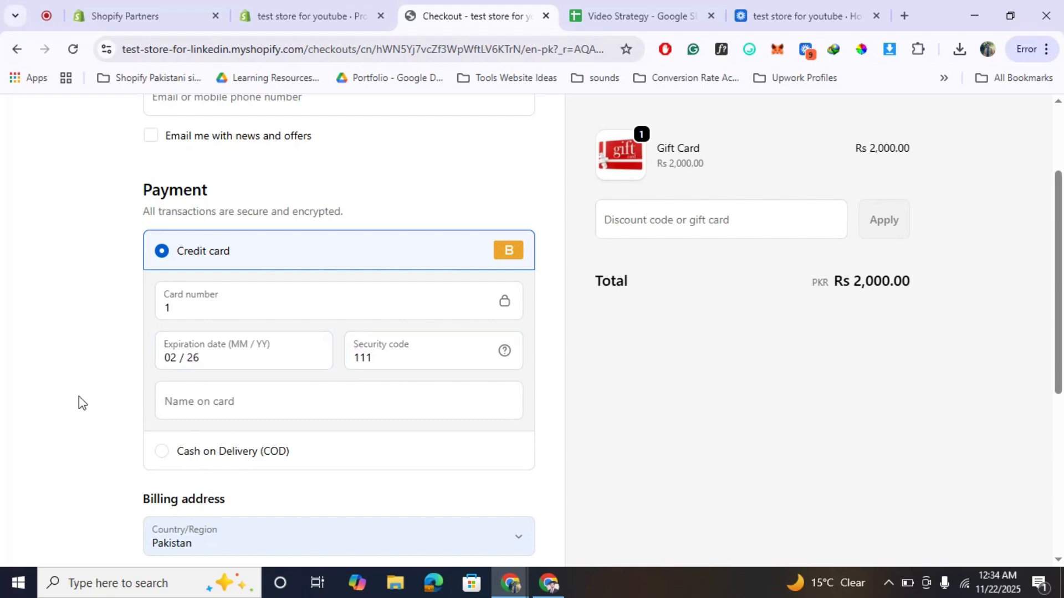
{"action": "scroll", "coordinate": [78, 397], "scroll_direction": "down", "scroll_amount": 6}
{"action": "left_click", "coordinate": [383, 460]}
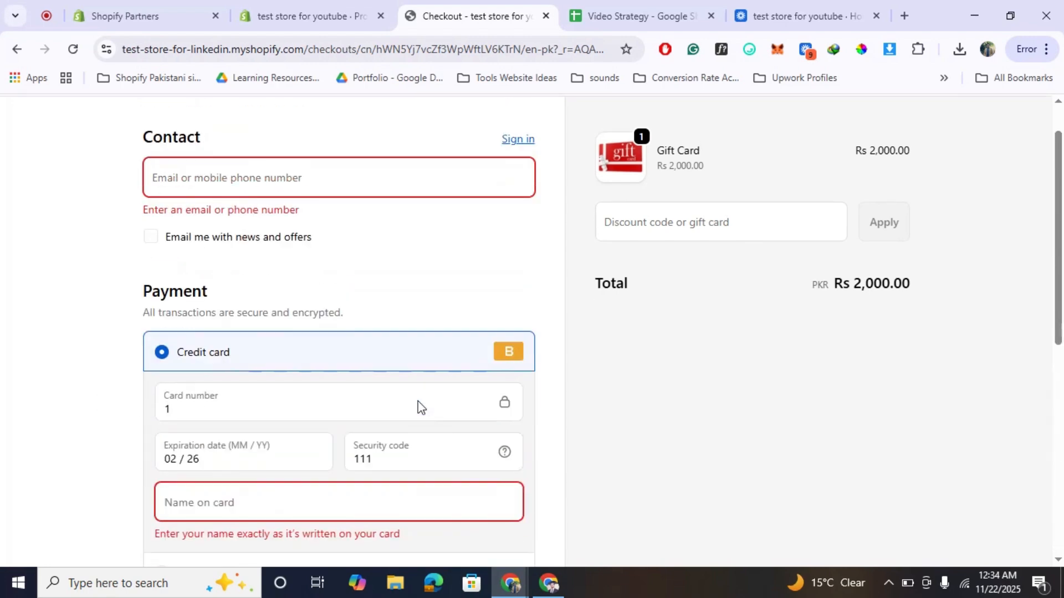
Fill in the name on the card and the contact email, and pay for the gift card order.
{"action": "left_click", "coordinate": [267, 508]}
{"action": "type", "text": "Ahmad"}
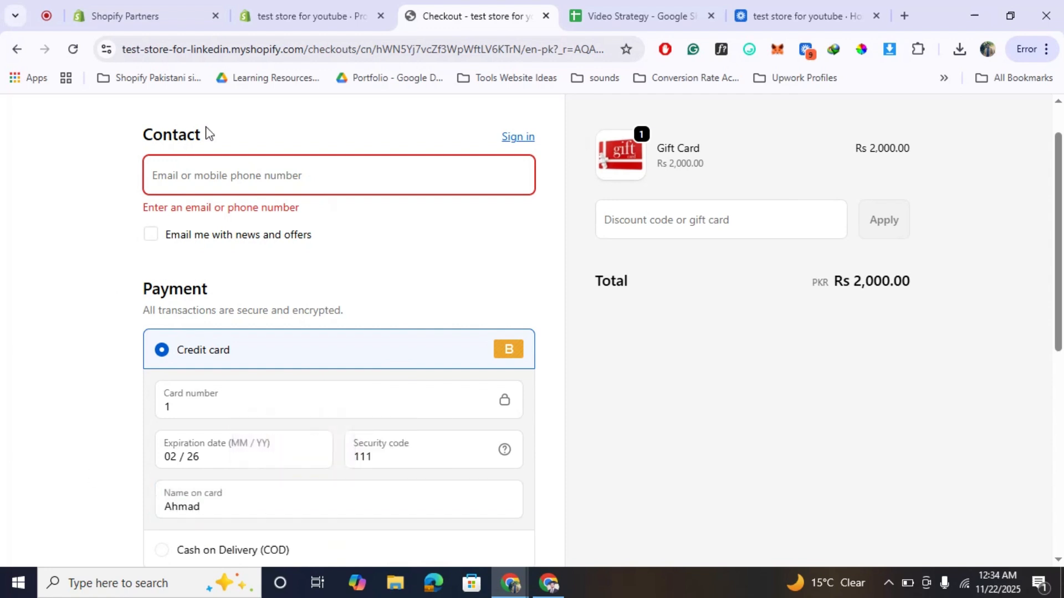
{"action": "left_click", "coordinate": [206, 169]}
{"action": "left_click", "coordinate": [283, 220]}
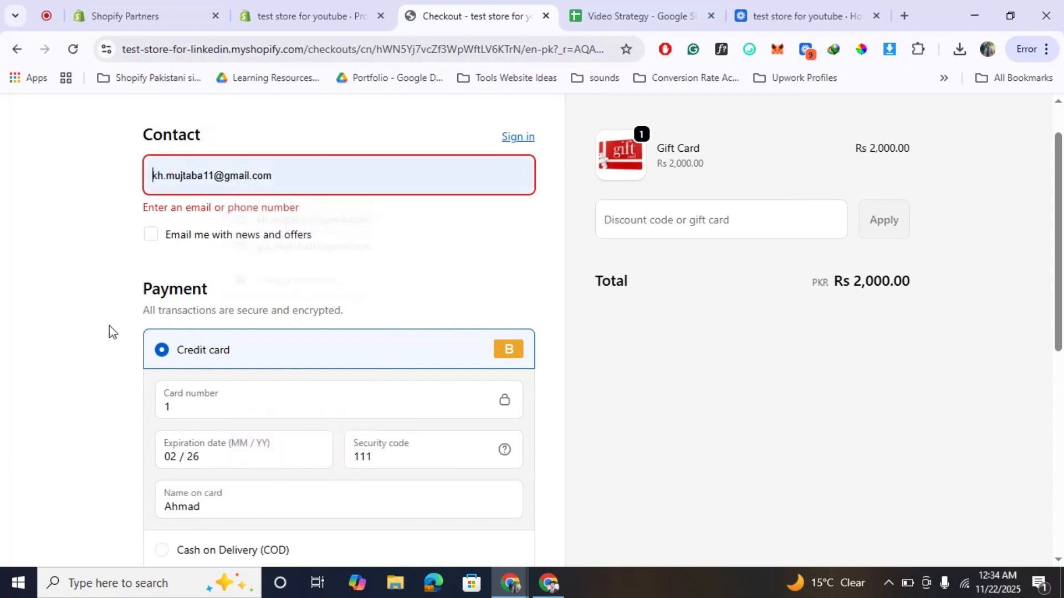
{"action": "scroll", "coordinate": [109, 325], "scroll_direction": "down", "scroll_amount": 8}
{"action": "left_click", "coordinate": [436, 453]}
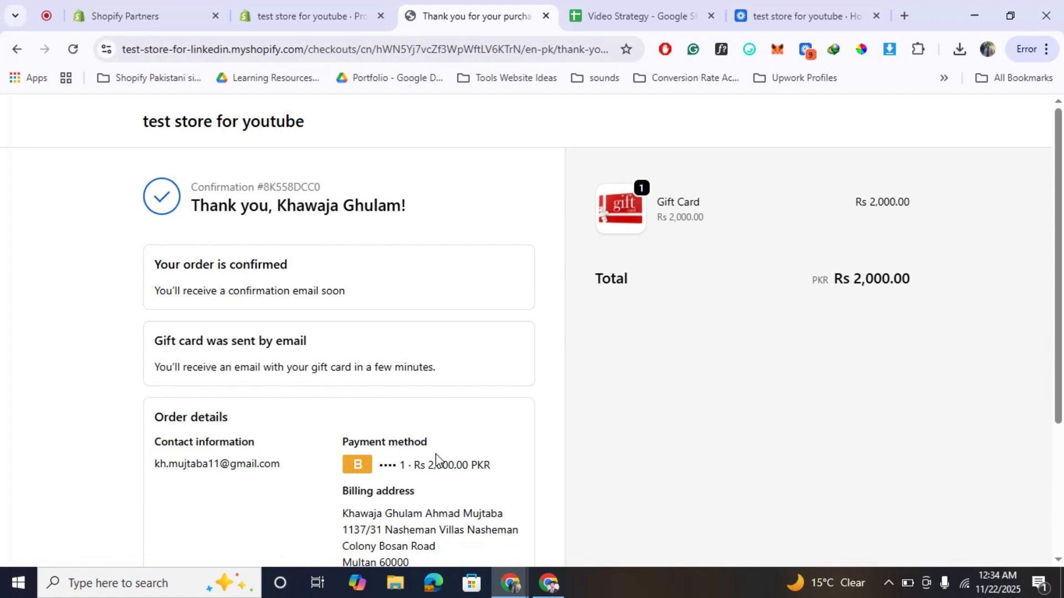
Review the purchase confirmation and open the store's orders list in the Shopify admin.
{"action": "scroll", "coordinate": [435, 454], "scroll_direction": "down", "scroll_amount": 4}
{"action": "scroll", "coordinate": [436, 454], "scroll_direction": "up", "scroll_amount": 4}
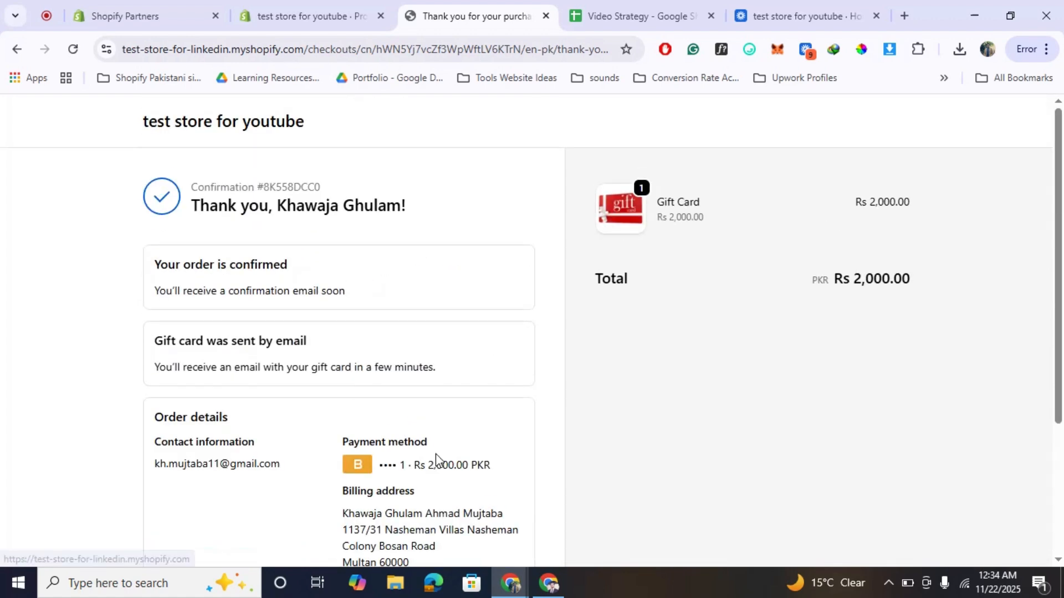
{"action": "left_click", "coordinate": [285, 15]}
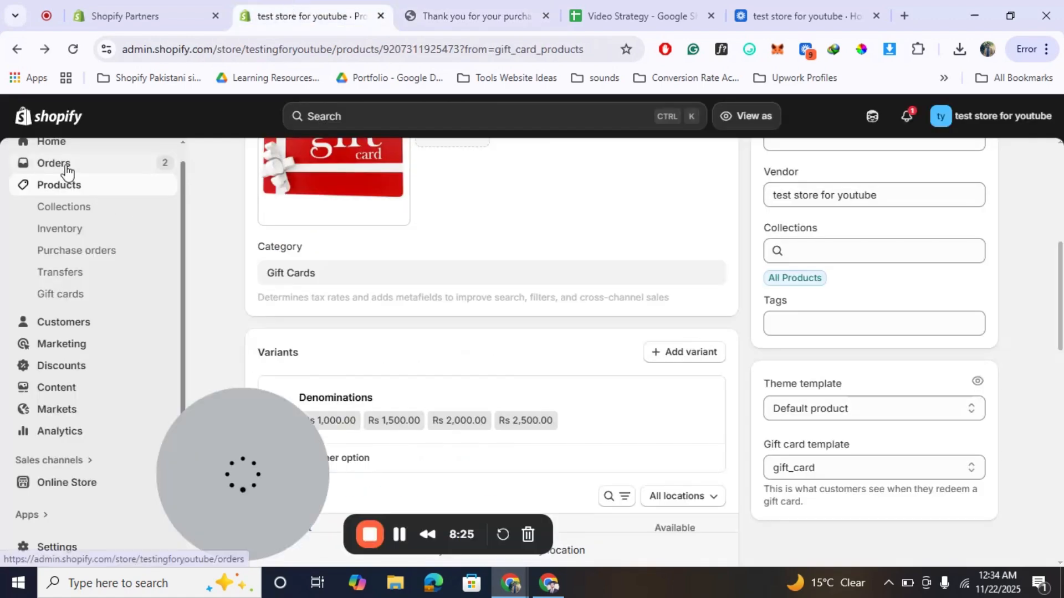
{"action": "left_click", "coordinate": [65, 169]}
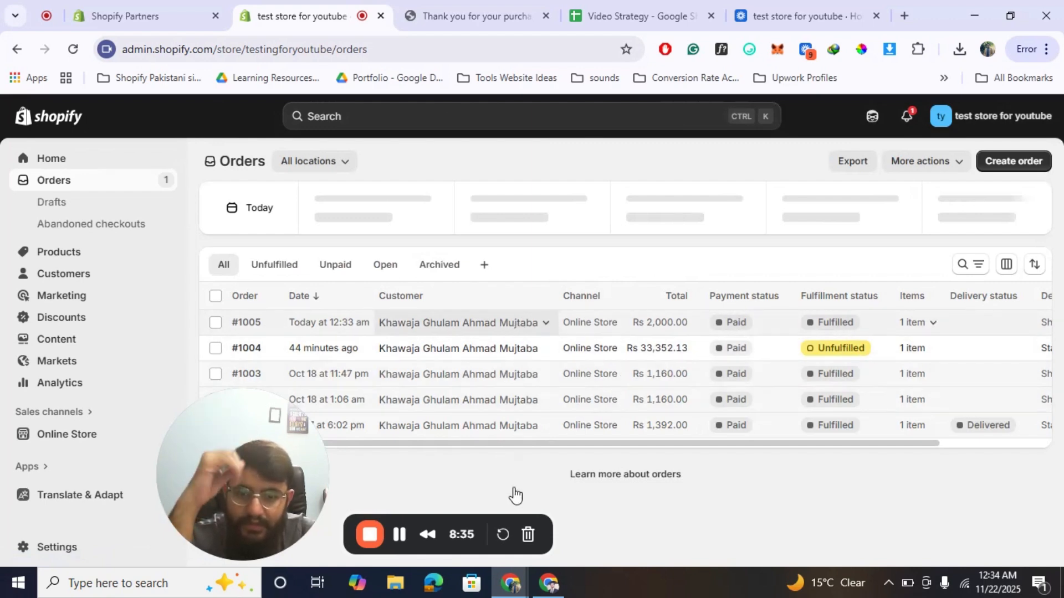
{"action": "left_click", "coordinate": [400, 536]}
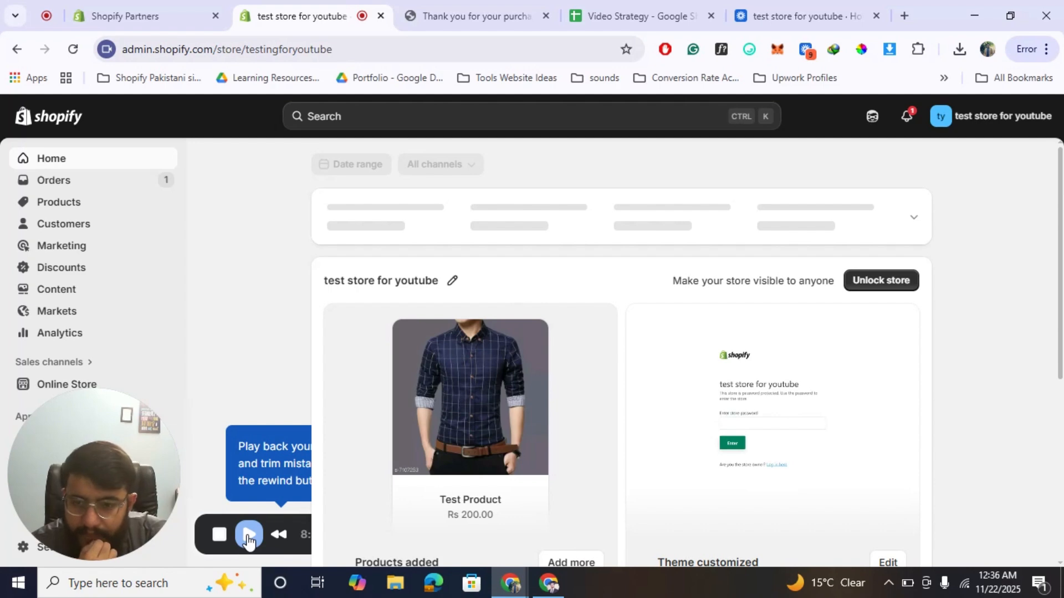
{"action": "left_click", "coordinate": [249, 534]}
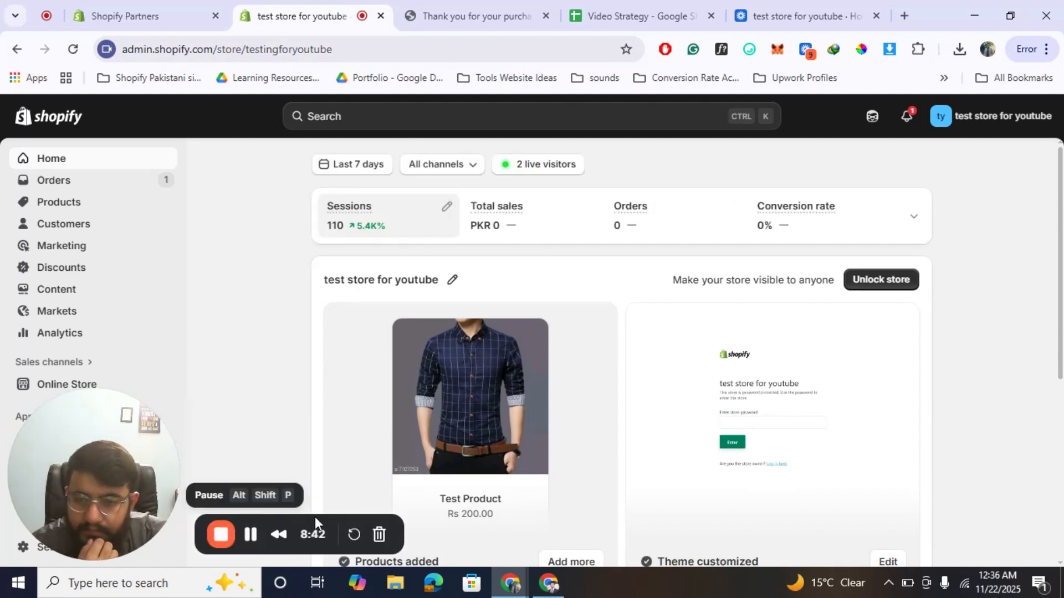
Switch to Gmail and examine the gift card order's confirmation email, including its order summary.
{"action": "left_click", "coordinate": [561, 575]}
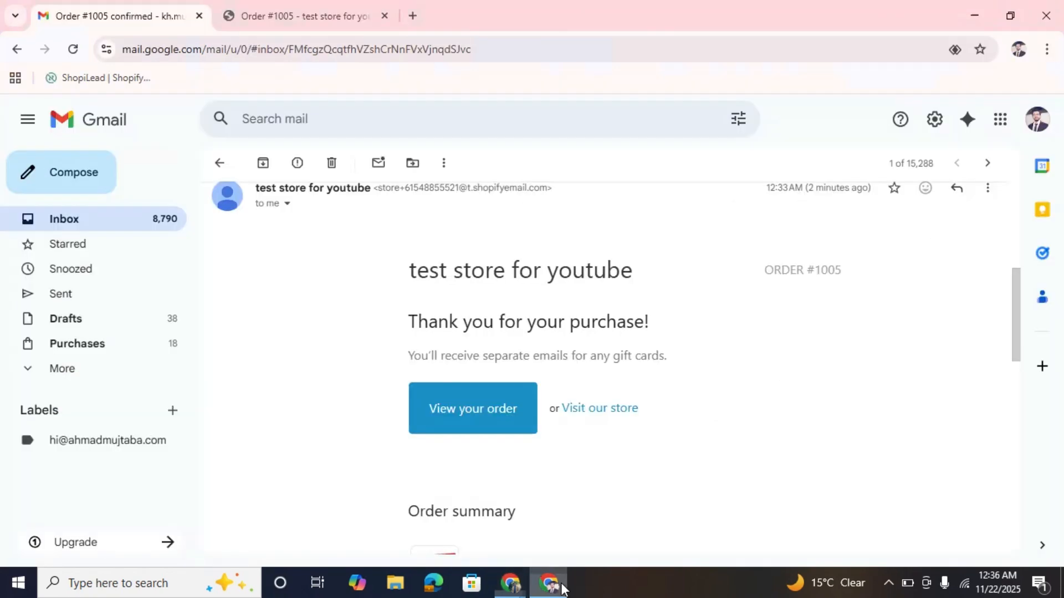
{"action": "scroll", "coordinate": [430, 399], "scroll_direction": "up", "scroll_amount": 3}
{"action": "scroll", "coordinate": [549, 364], "scroll_direction": "up", "scroll_amount": 3}
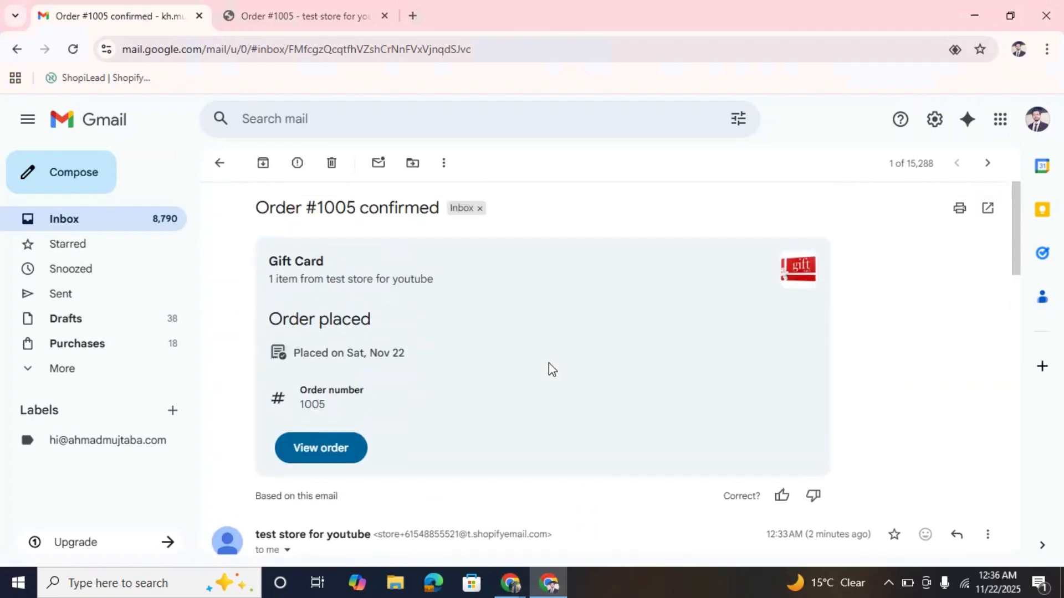
{"action": "scroll", "coordinate": [549, 364], "scroll_direction": "down", "scroll_amount": 3}
{"action": "scroll", "coordinate": [548, 364], "scroll_direction": "up", "scroll_amount": 3}
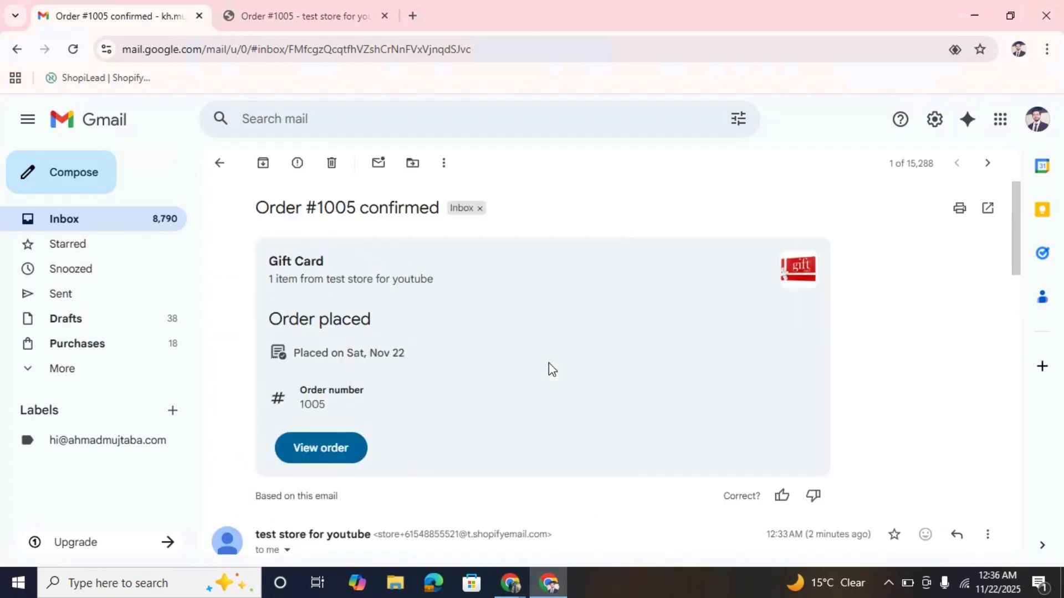
{"action": "scroll", "coordinate": [549, 363], "scroll_direction": "down", "scroll_amount": 5}
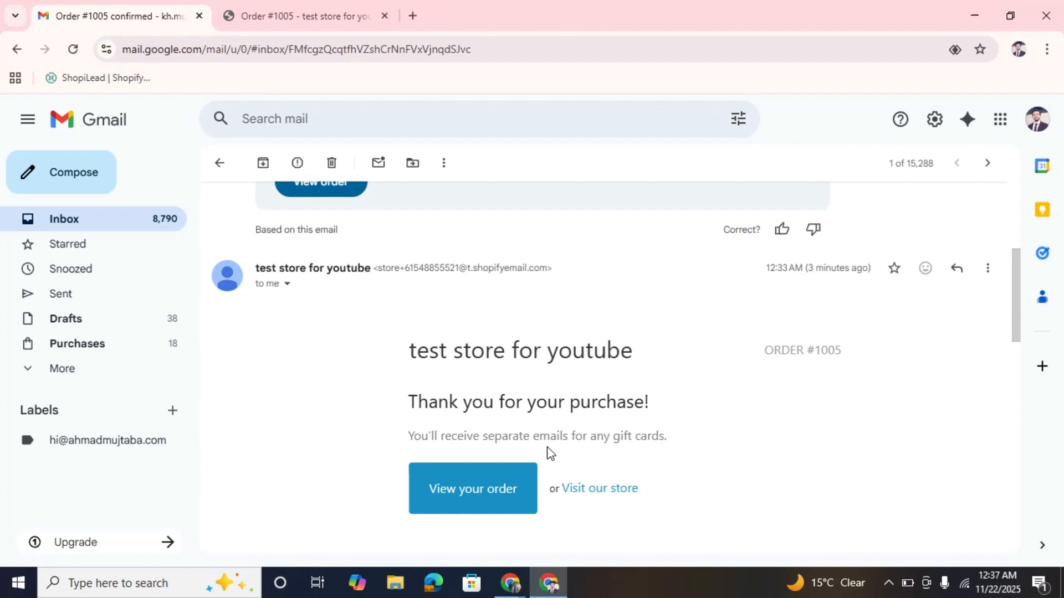
{"action": "scroll", "coordinate": [548, 451], "scroll_direction": "down", "scroll_amount": 3}
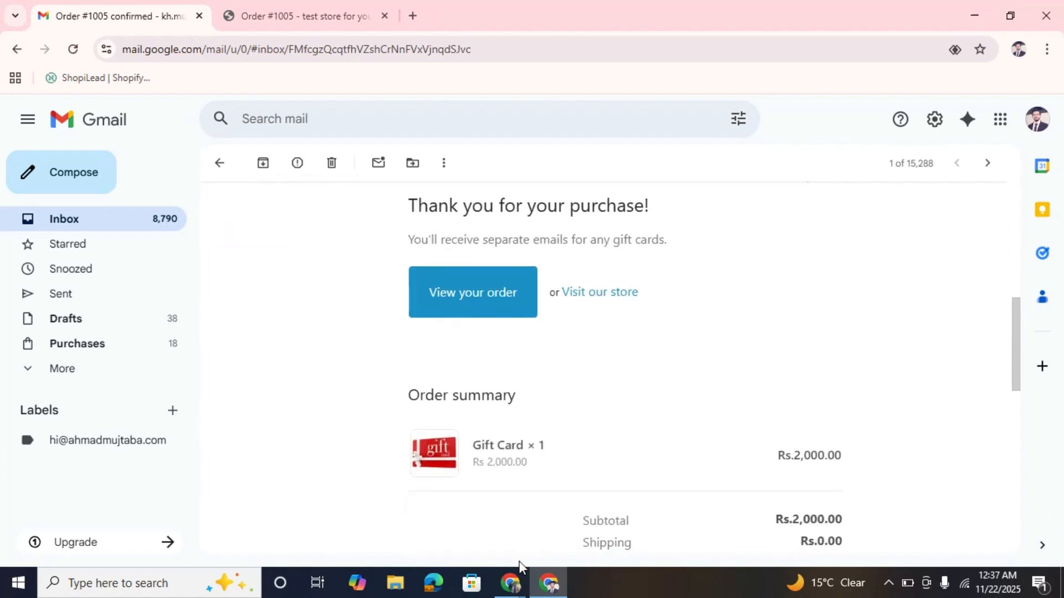
Review the order summary in the confirmation email, and open the gift cards list in the Shopify admin.
{"action": "scroll", "coordinate": [644, 456], "scroll_direction": "down", "scroll_amount": 3}
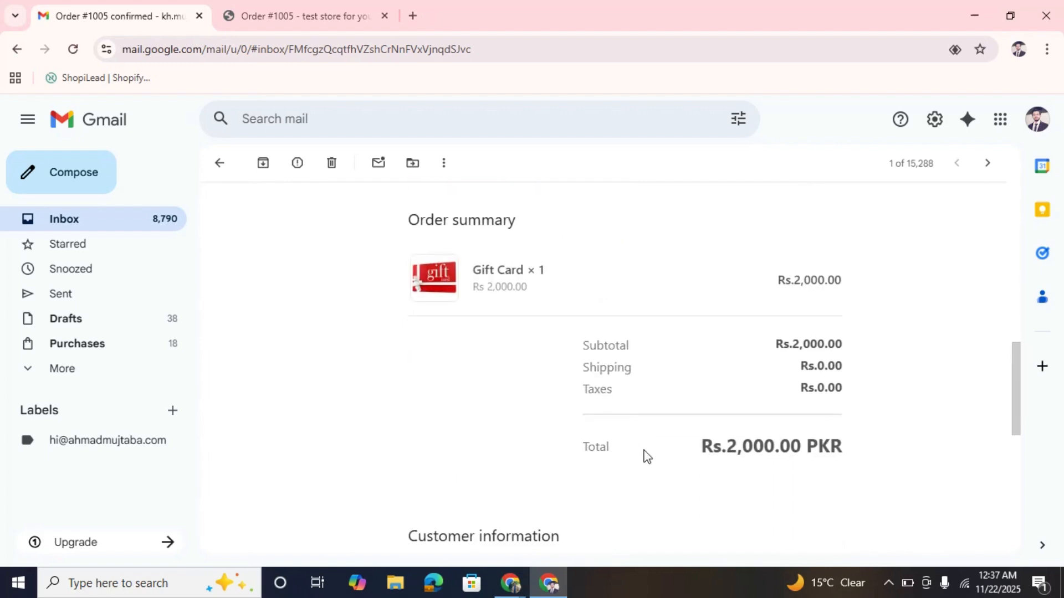
{"action": "mouse_move", "coordinate": [548, 582]}
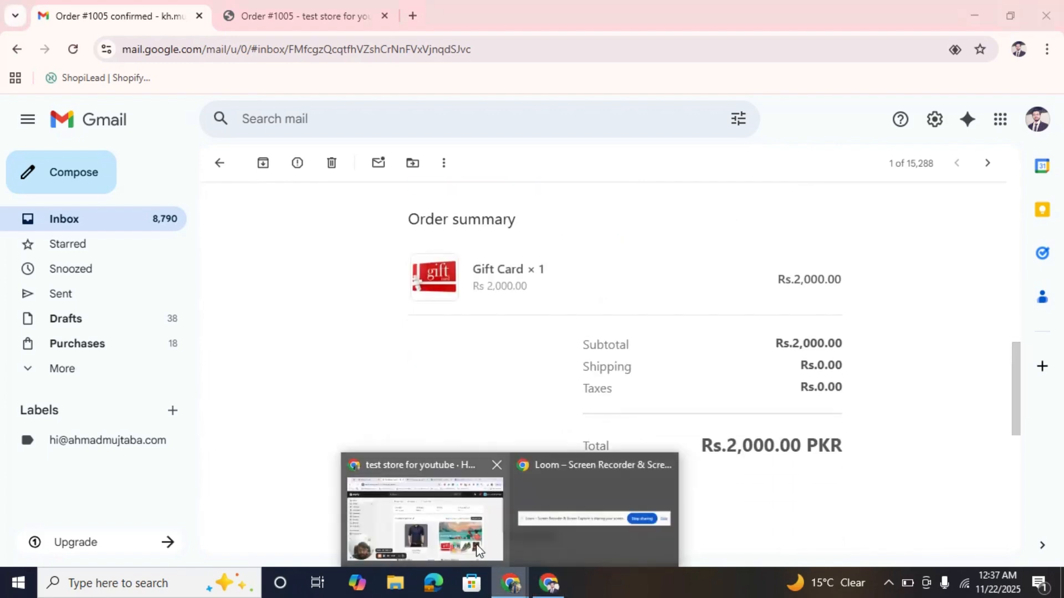
{"action": "left_click", "coordinate": [430, 513]}
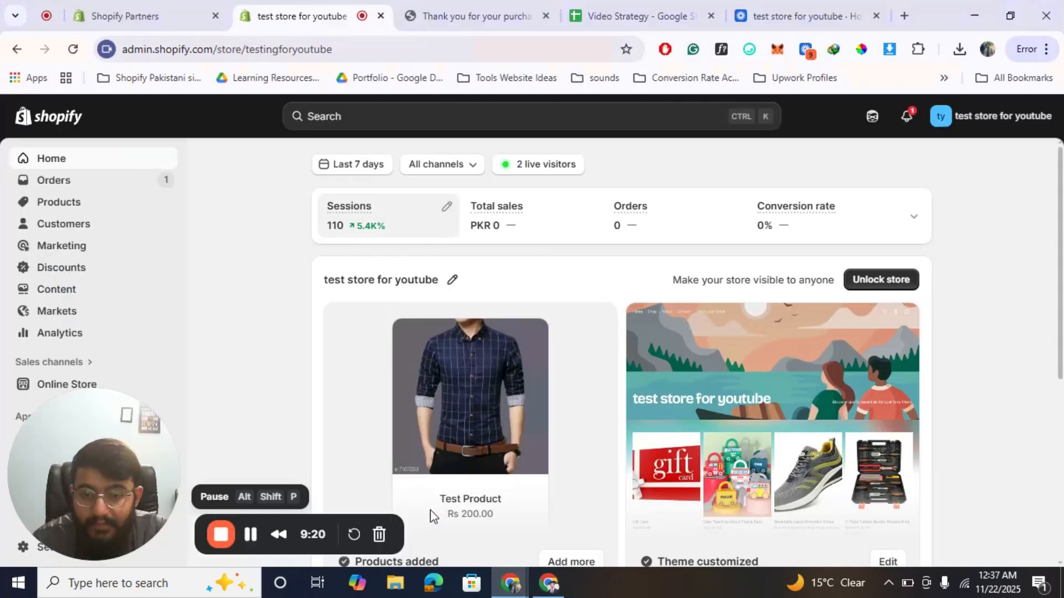
{"action": "left_click", "coordinate": [74, 184]}
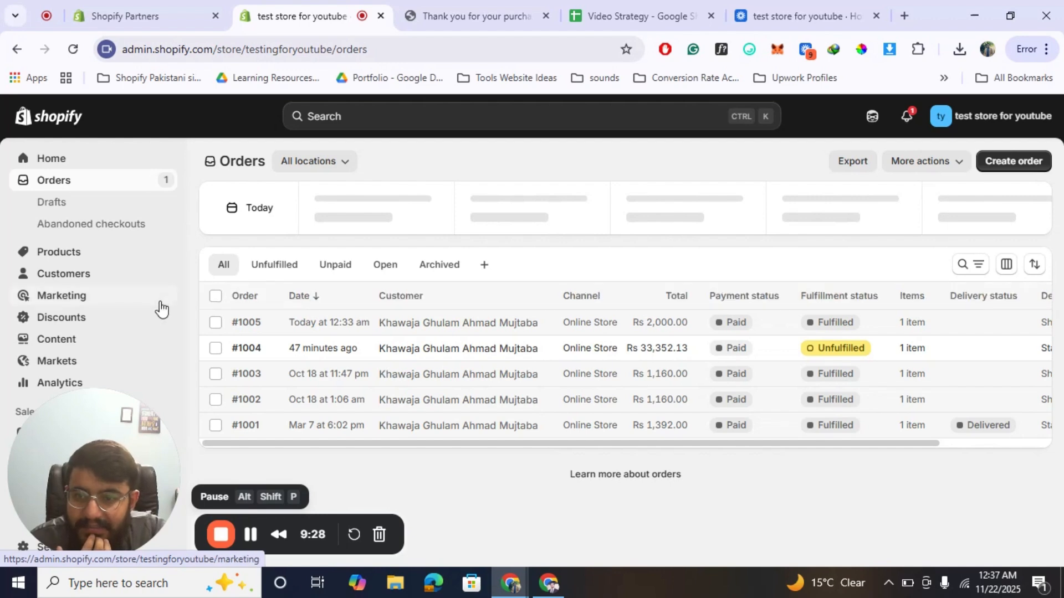
{"action": "left_click", "coordinate": [76, 254]}
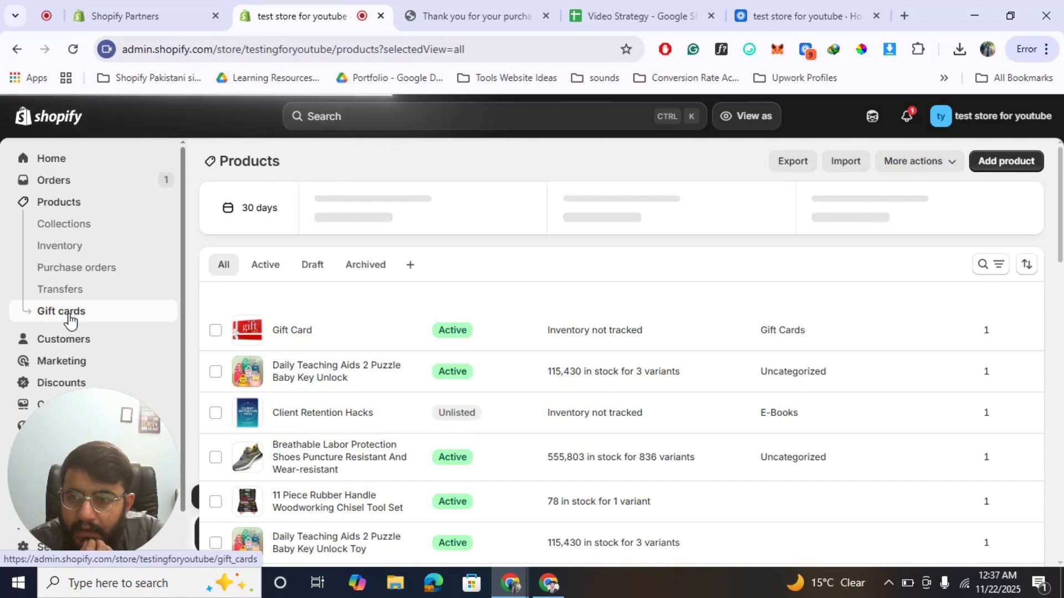
{"action": "left_click", "coordinate": [69, 320]}
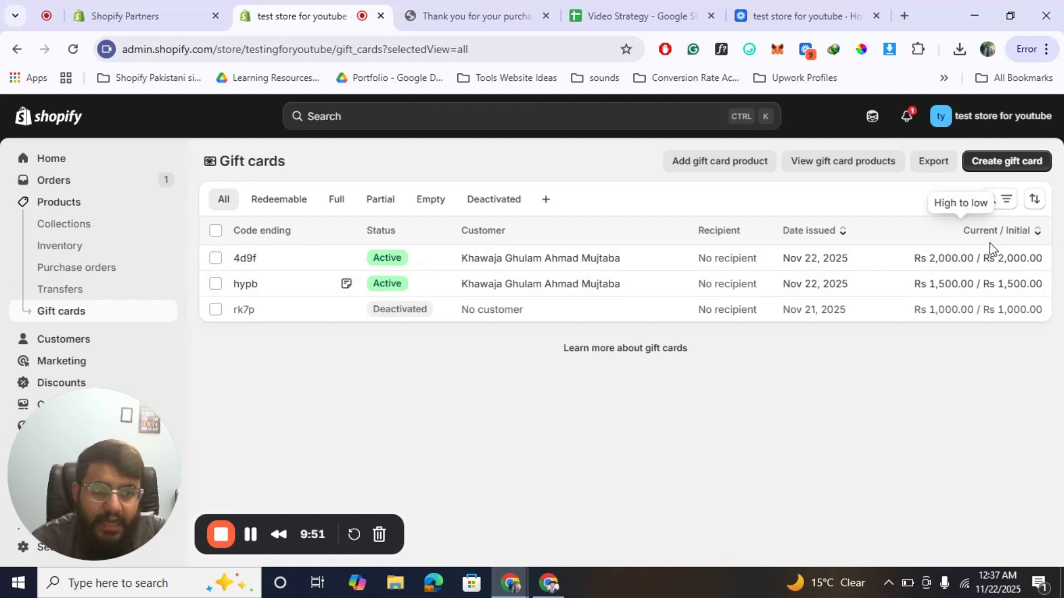
Open the active gift card ending in 4d9f and examine its balance, originating order and timeline.
{"action": "left_click", "coordinate": [570, 260]}
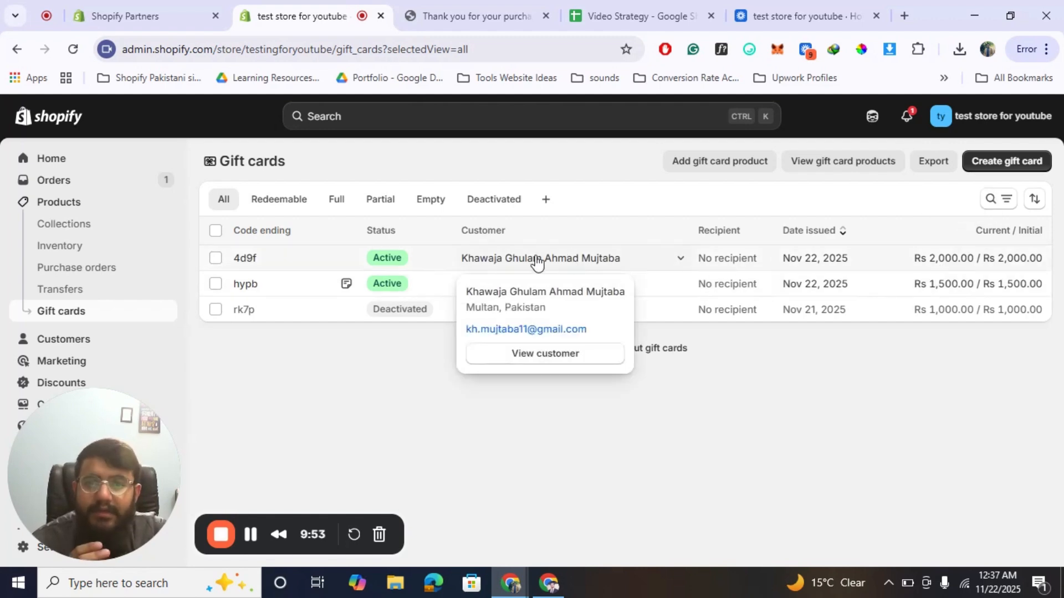
{"action": "left_click", "coordinate": [315, 263]}
{"action": "left_click", "coordinate": [313, 260]}
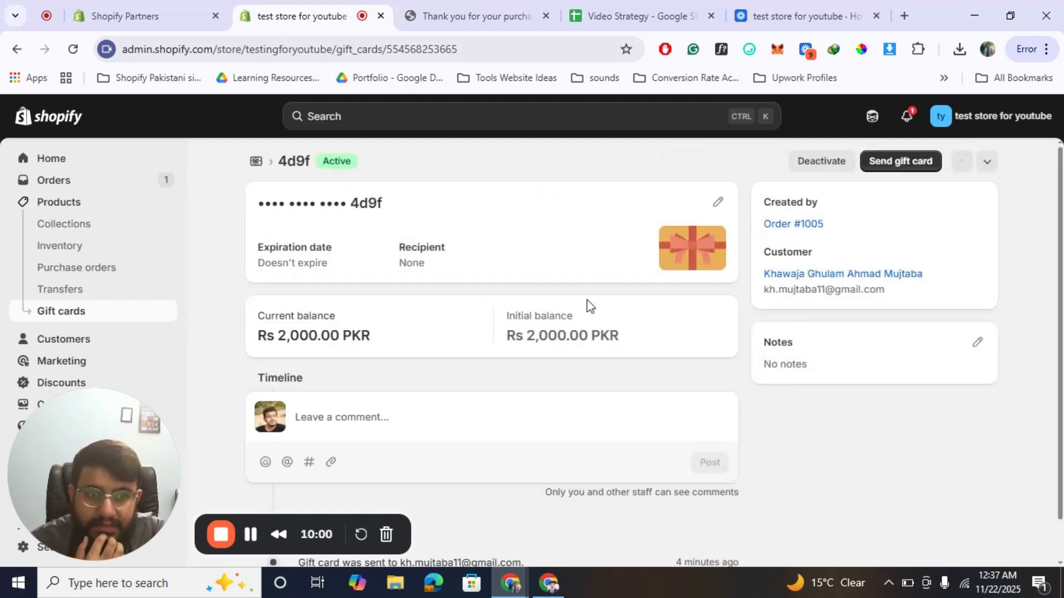
{"action": "scroll", "coordinate": [546, 344], "scroll_direction": "down", "scroll_amount": 1}
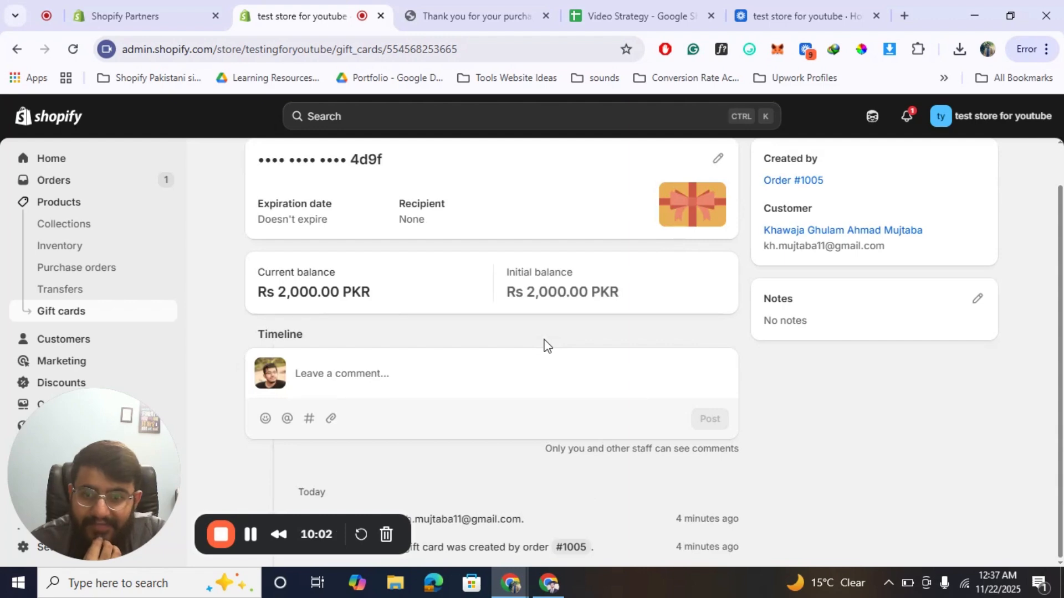
{"action": "scroll", "coordinate": [546, 345], "scroll_direction": "up", "scroll_amount": 1}
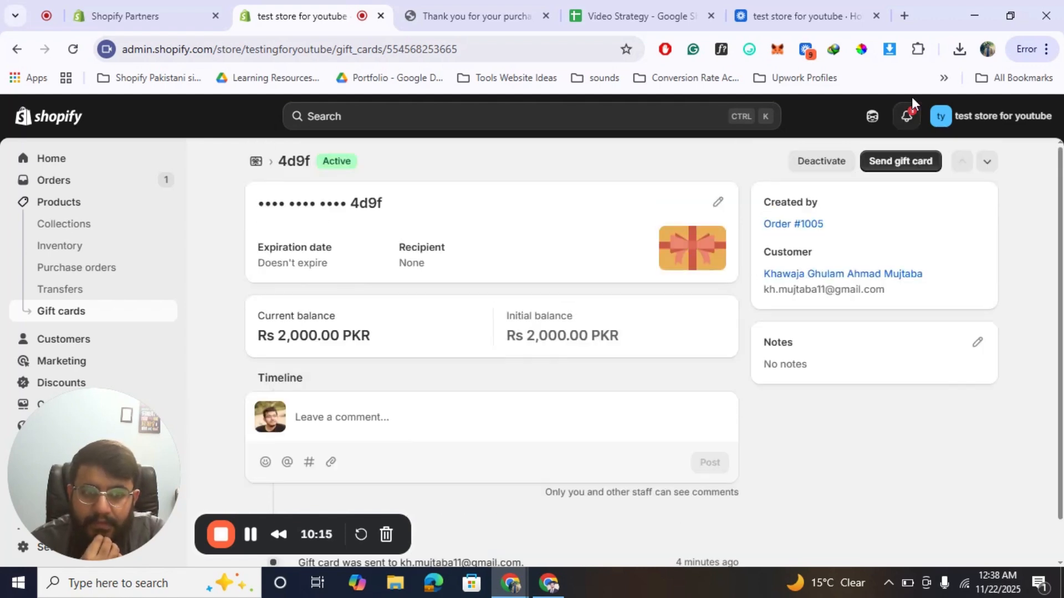
Preview the gift card email for the card ending in 4d9f and send it to the customer.
{"action": "left_click", "coordinate": [904, 160]}
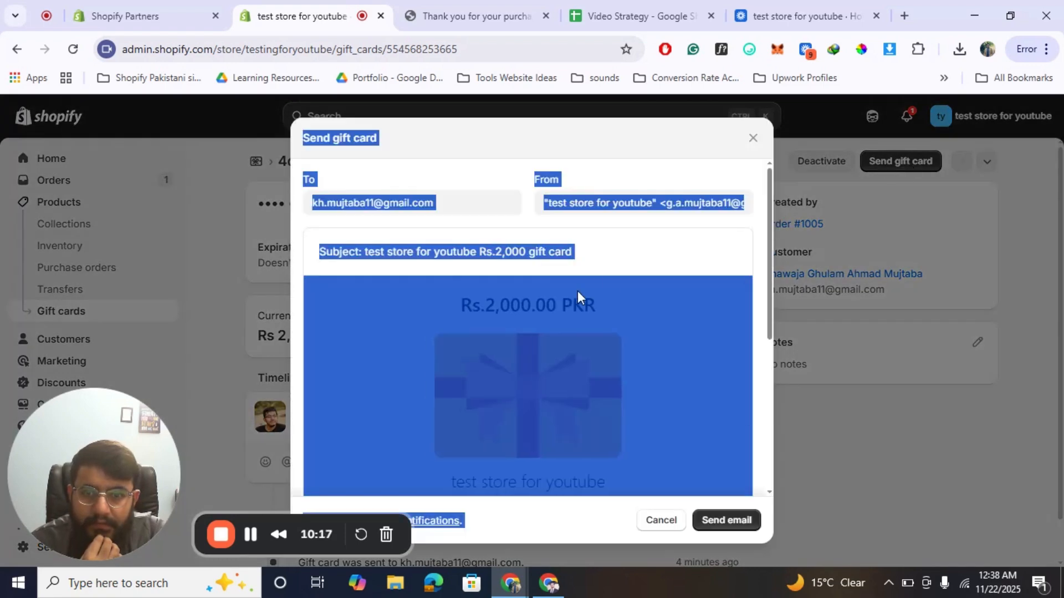
{"action": "left_click", "coordinate": [674, 236]}
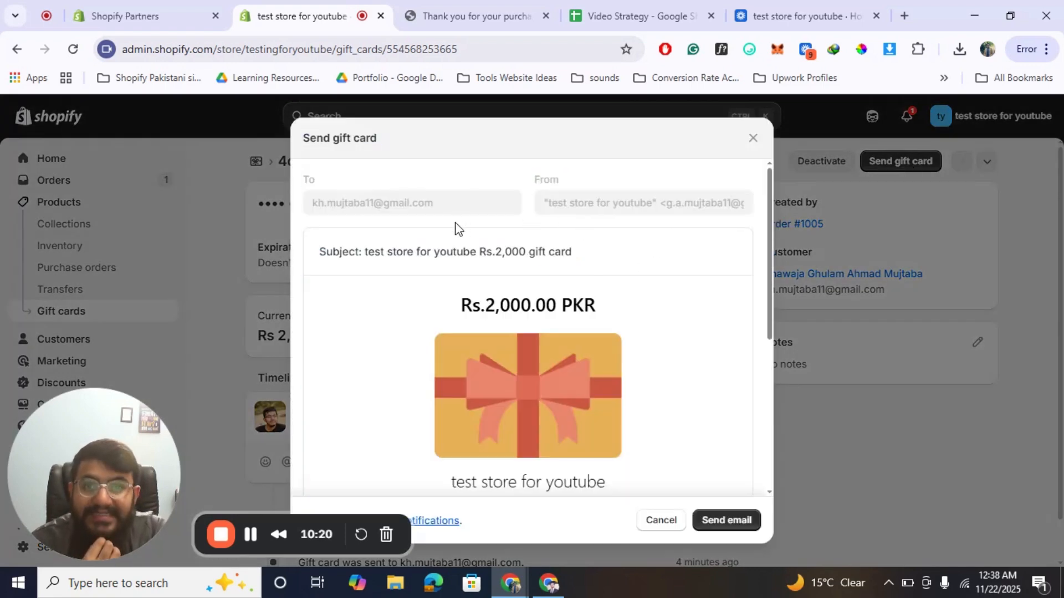
{"action": "scroll", "coordinate": [557, 387], "scroll_direction": "down", "scroll_amount": 5}
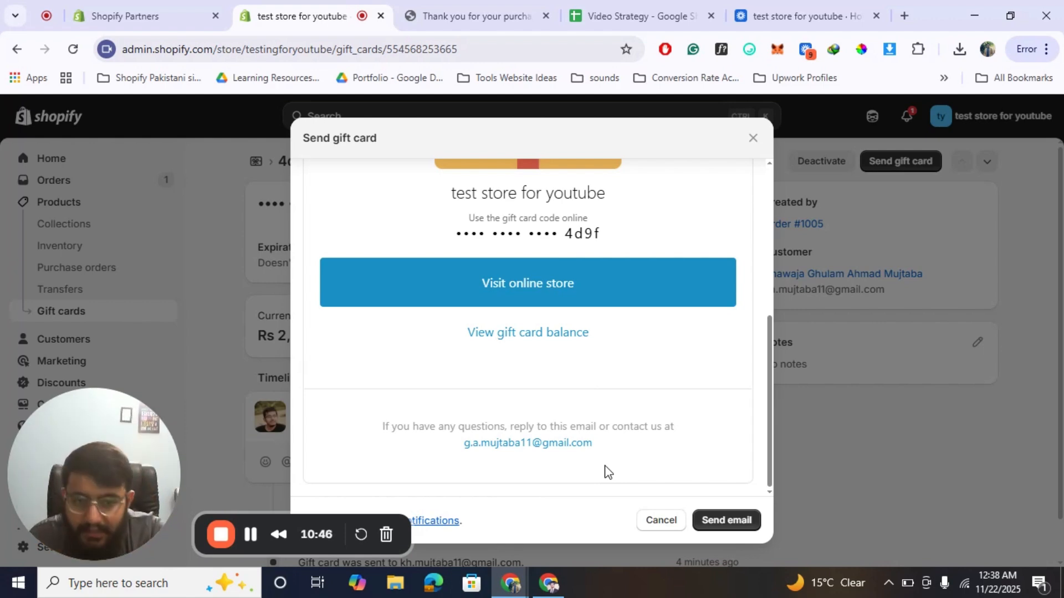
{"action": "left_click", "coordinate": [726, 524]}
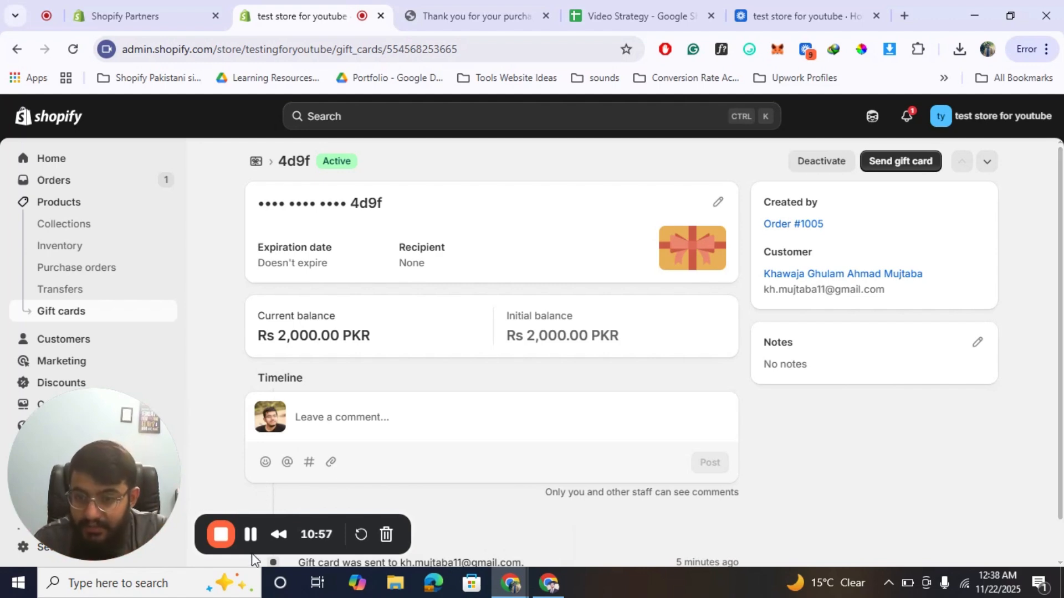
Switch to Gmail, examine the Rs.2,000 gift card email and its redemption code, and return to the gift card's page in Shopify.
{"action": "left_click", "coordinate": [250, 534]}
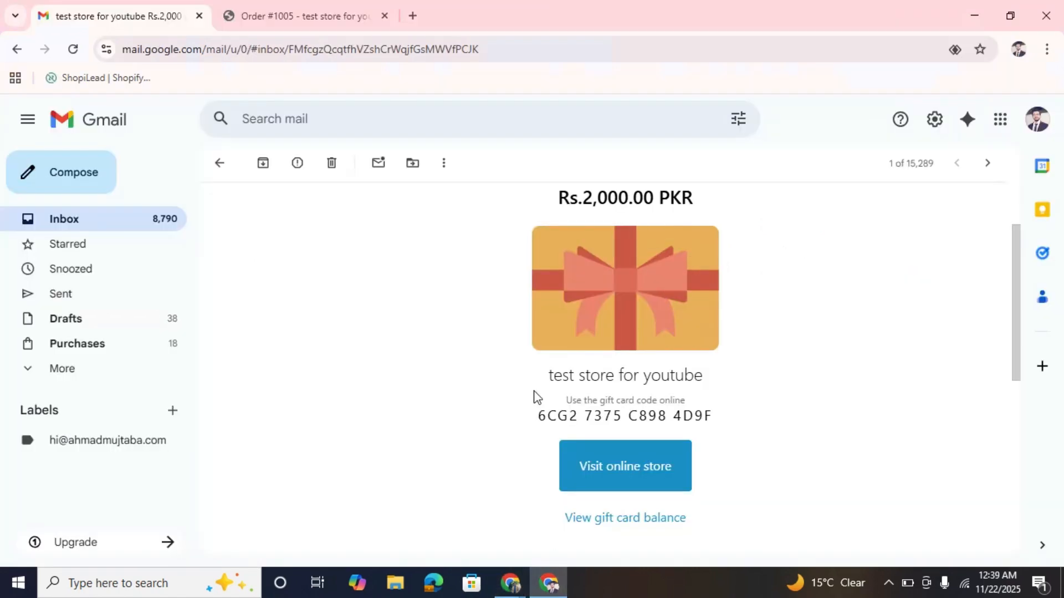
{"action": "scroll", "coordinate": [533, 394], "scroll_direction": "up", "scroll_amount": 2}
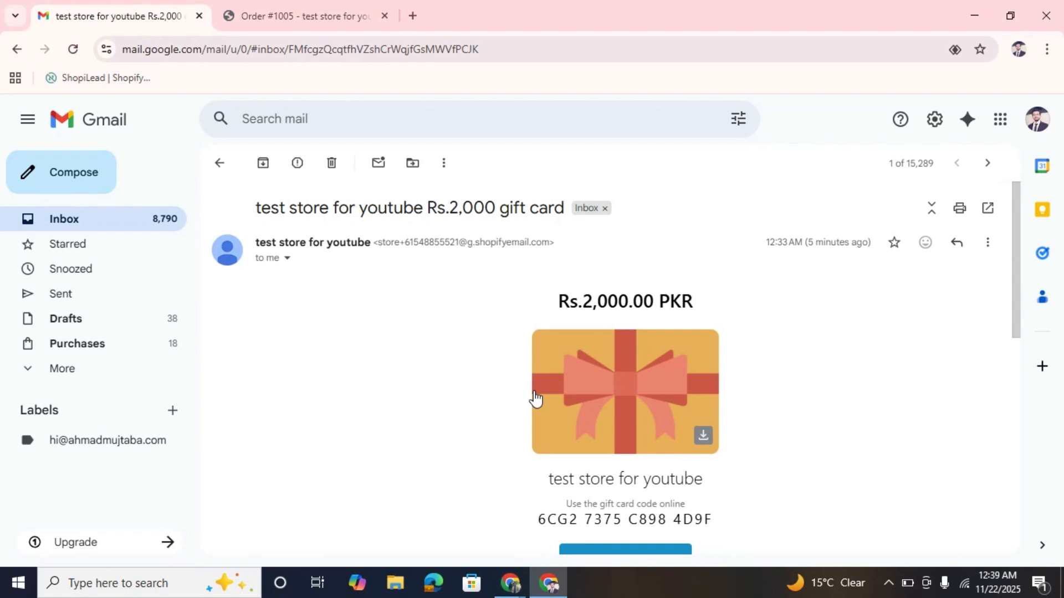
{"action": "scroll", "coordinate": [535, 398], "scroll_direction": "down", "scroll_amount": 1}
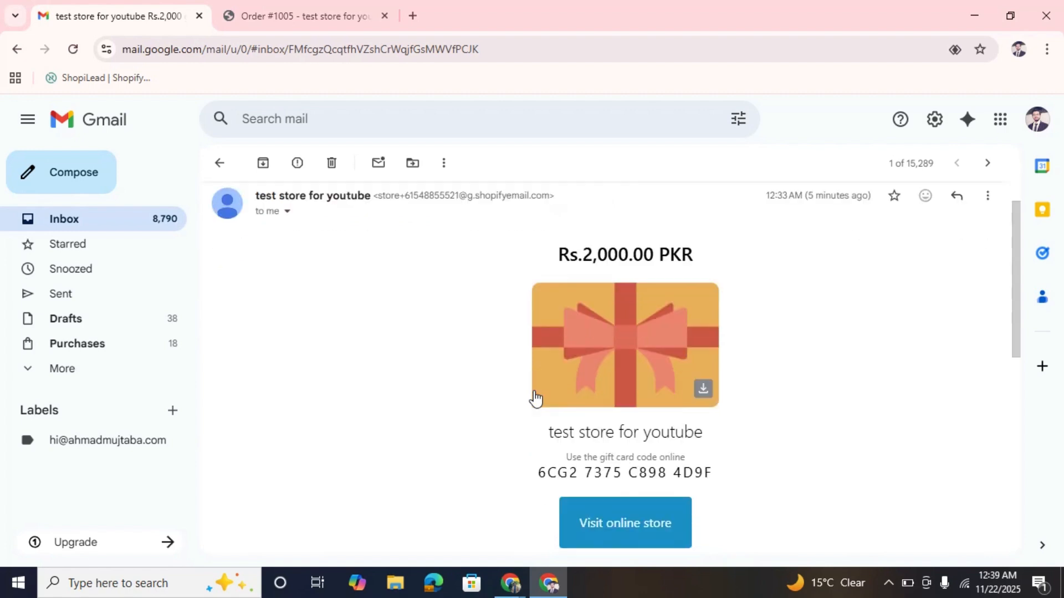
{"action": "triple_click", "coordinate": [675, 478]}
{"action": "scroll", "coordinate": [675, 478], "scroll_direction": "down", "scroll_amount": 4}
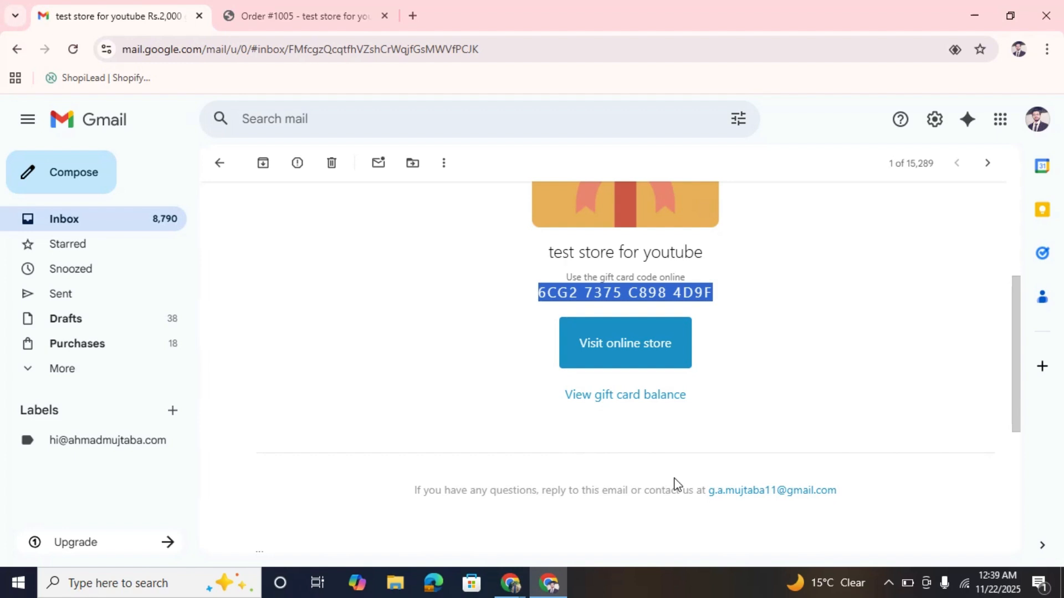
{"action": "mouse_move", "coordinate": [512, 579]}
{"action": "left_click", "coordinate": [437, 517]}
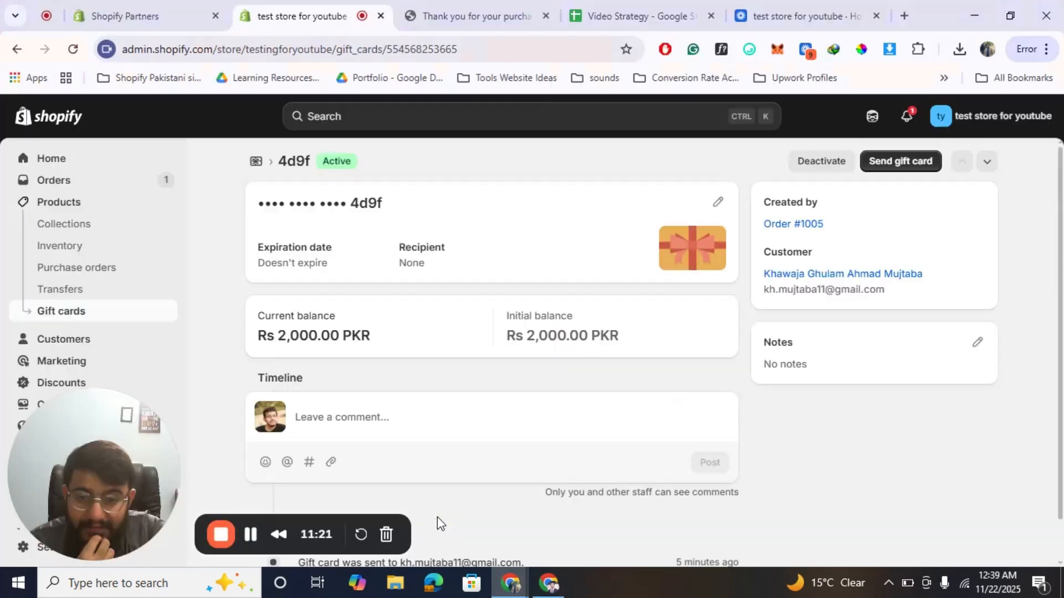